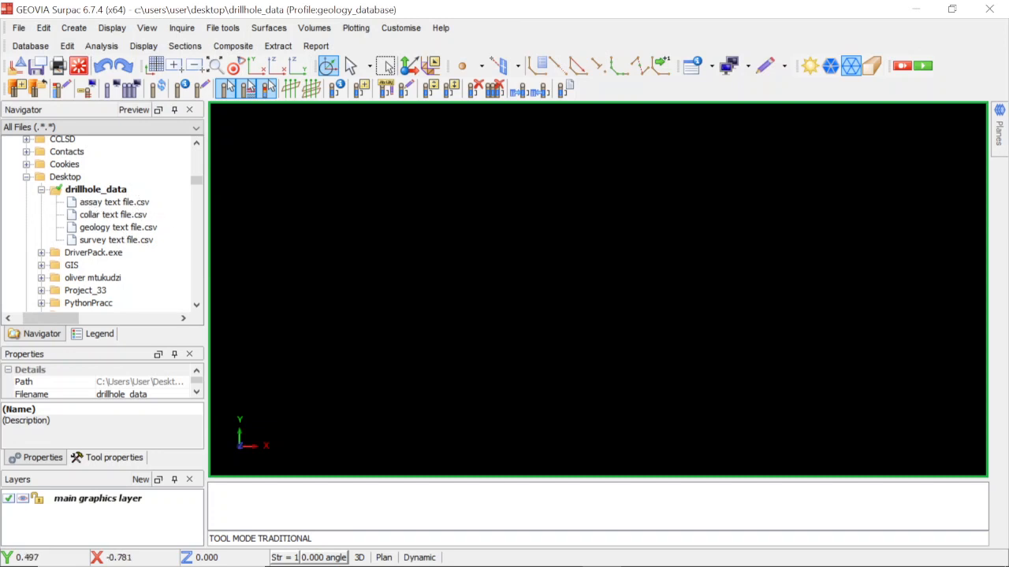
Switch to File Explorer to examine the drillhole_data folder's assay, collar, geology and survey text files, and return to Surpac.
mouse_move(504, 558)
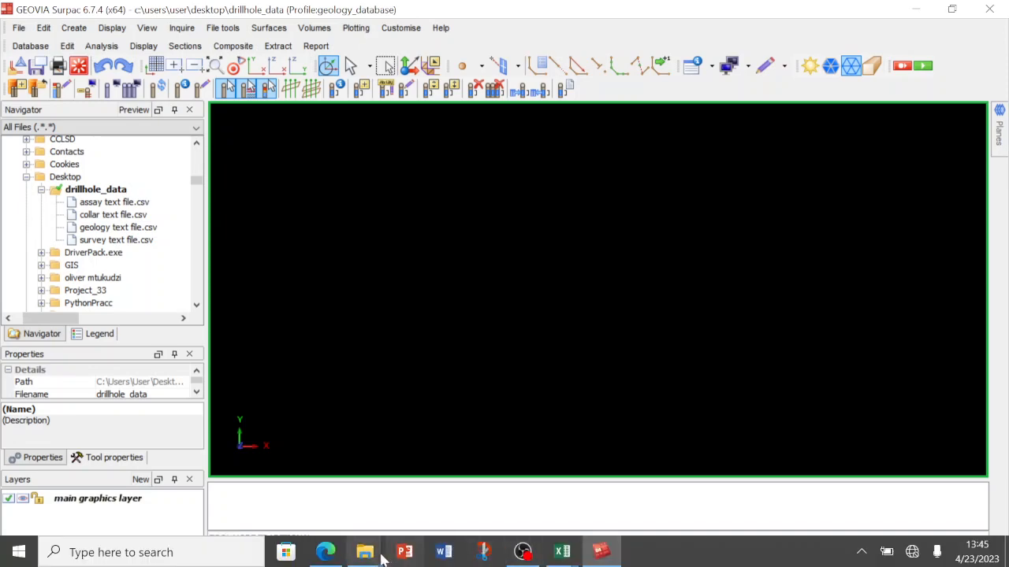
mouse_move(368, 555)
left_click(450, 482)
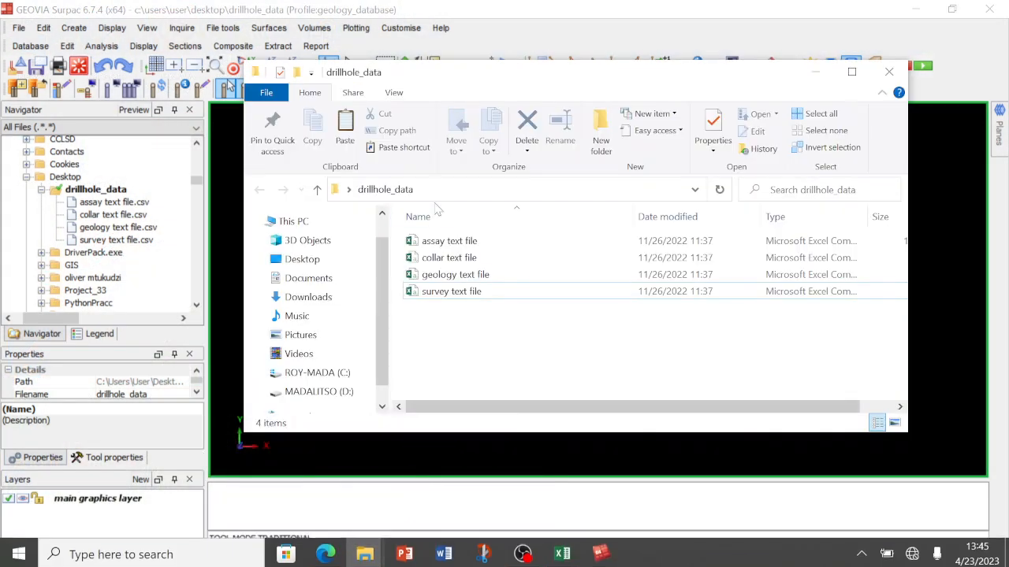
mouse_move(497, 80)
left_mouse_down()
mouse_move(536, 94)
mouse_move(488, 81)
mouse_move(521, 102)
left_mouse_up()
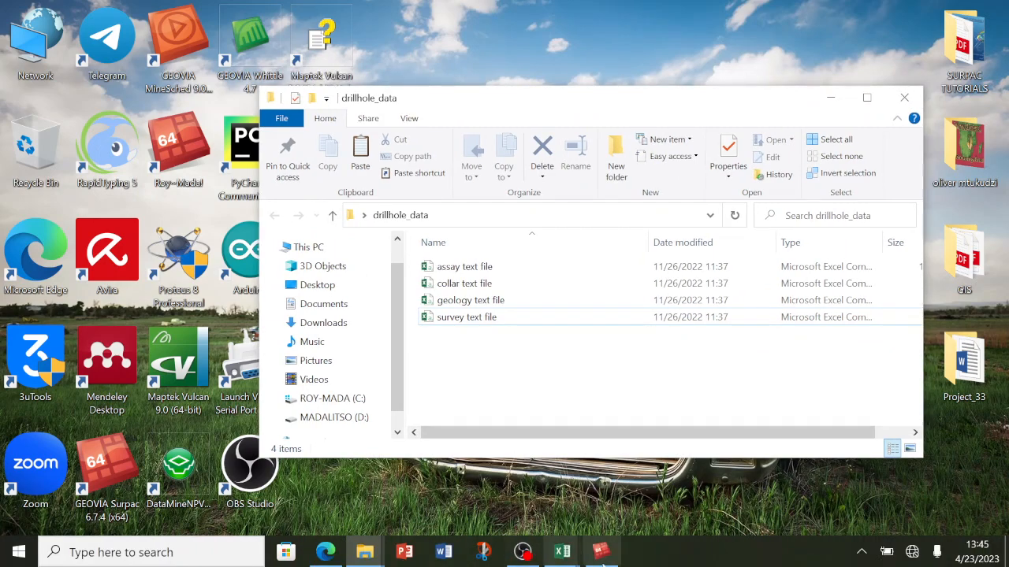
left_click(601, 553)
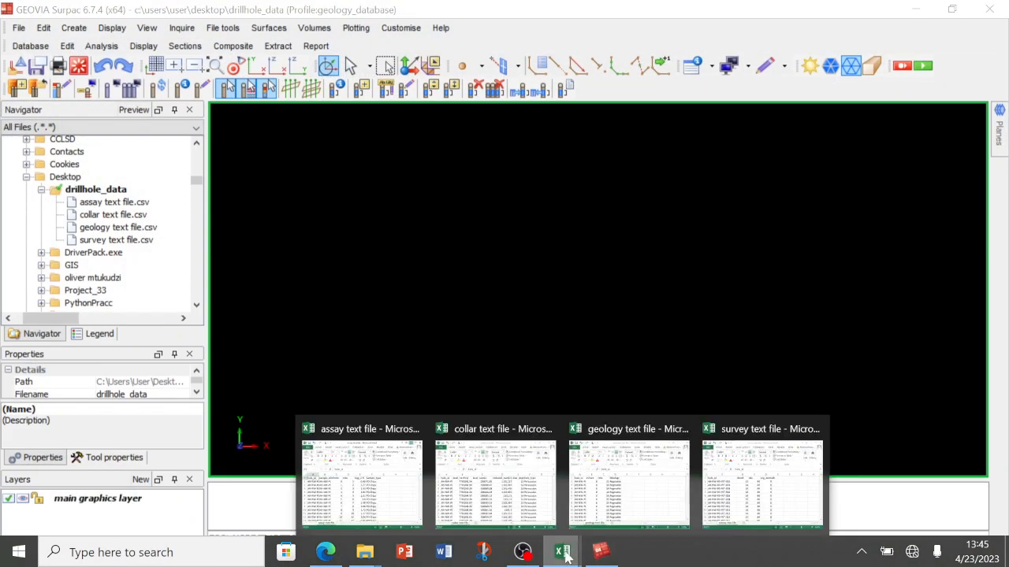
mouse_move(365, 557)
left_click(453, 480)
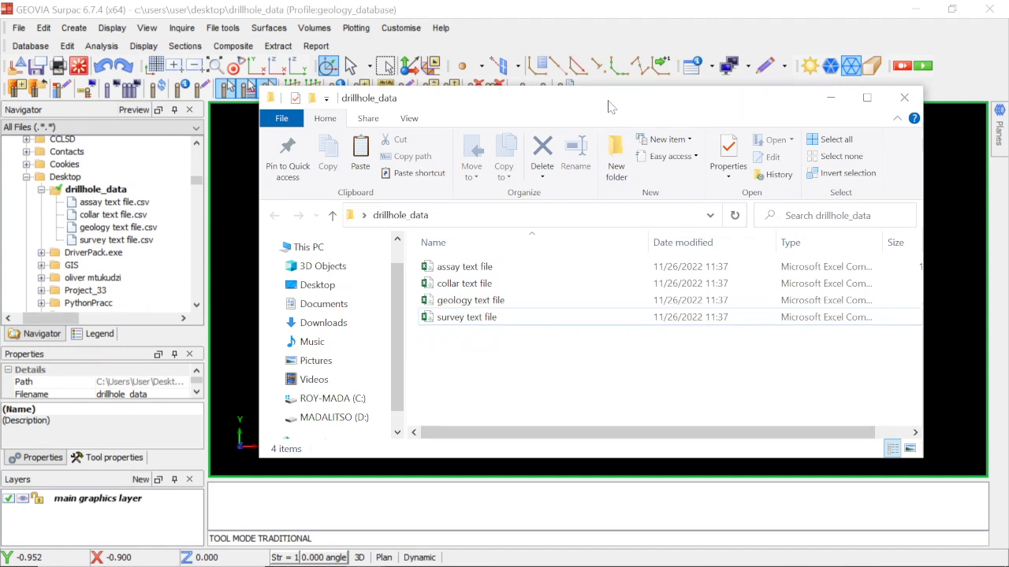
left_click(601, 29)
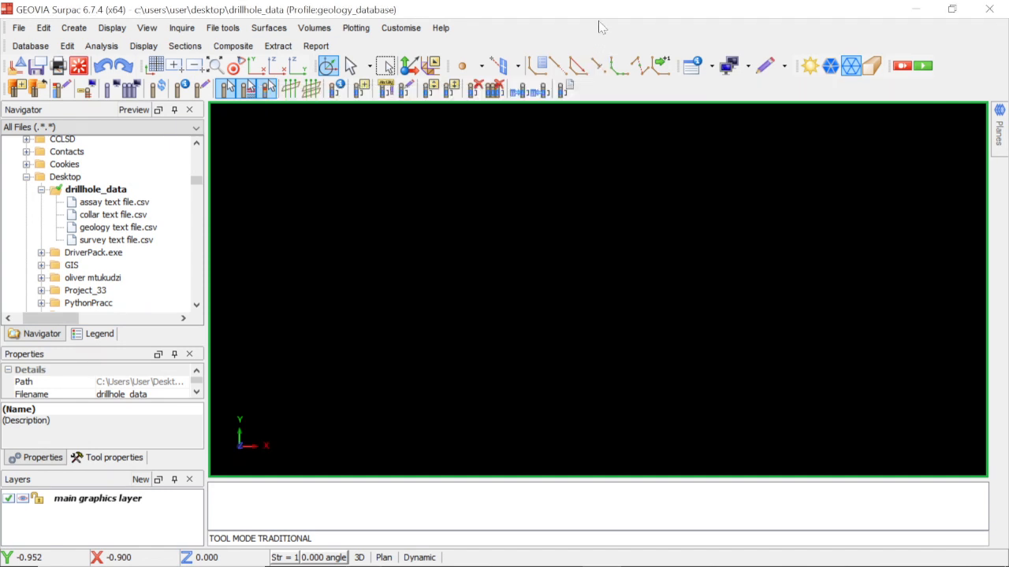
Check which profile is active in the list of available profiles.
right_click(968, 83)
mouse_move(978, 147)
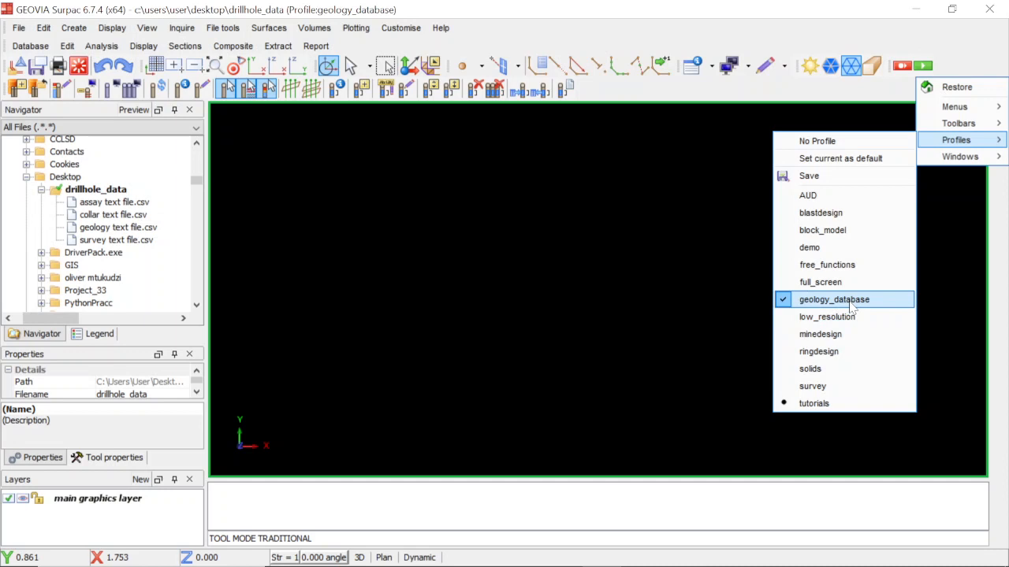
left_click(731, 19)
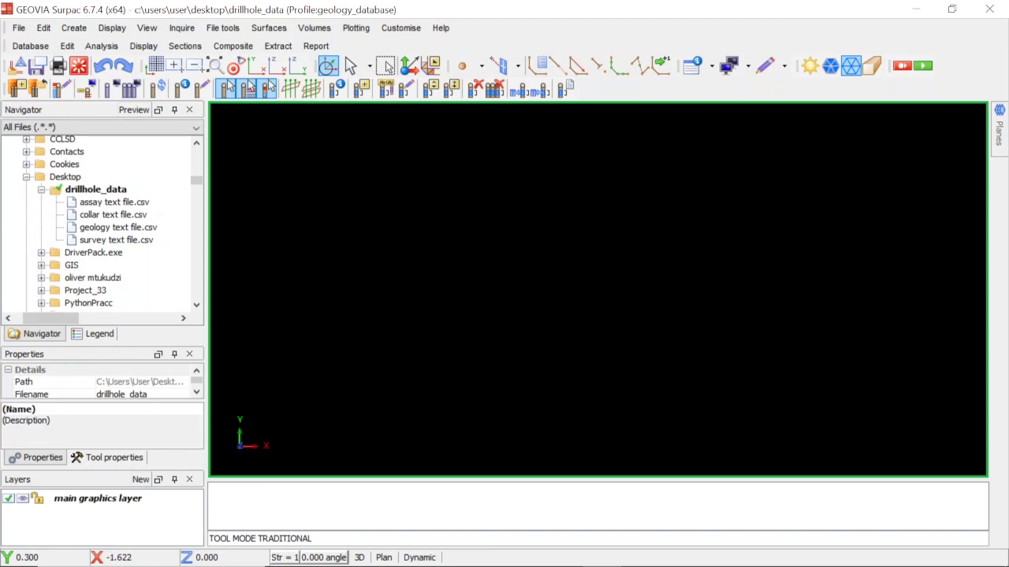
Create a new geological database named tutorial in the drillhole_data folder.
left_click(30, 45)
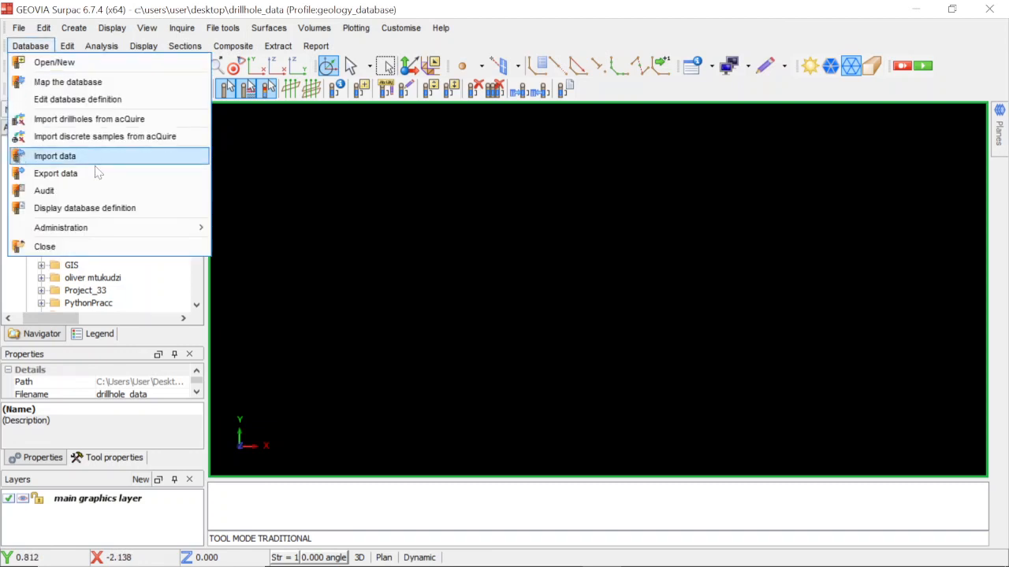
left_click(109, 69)
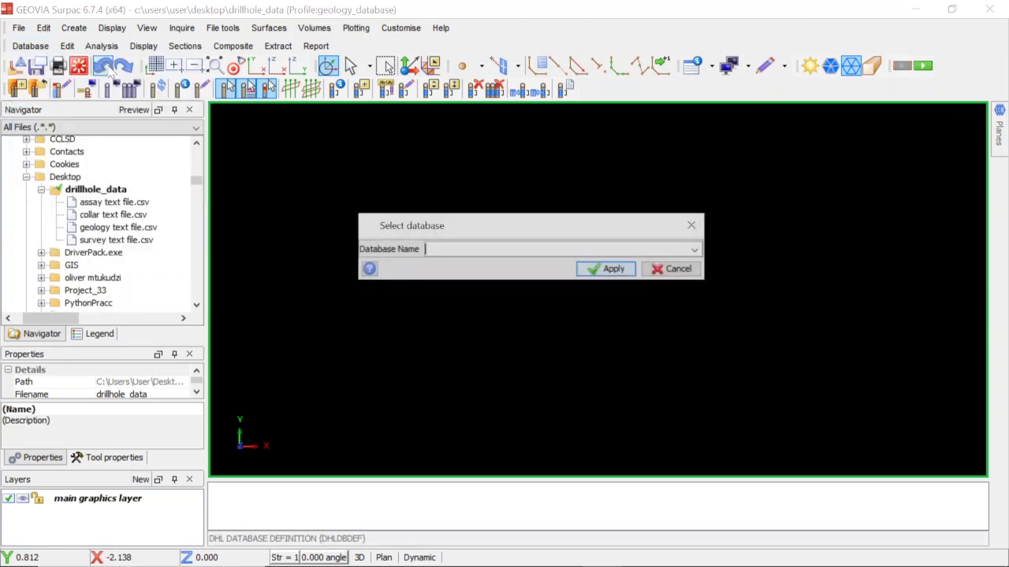
left_click(696, 250)
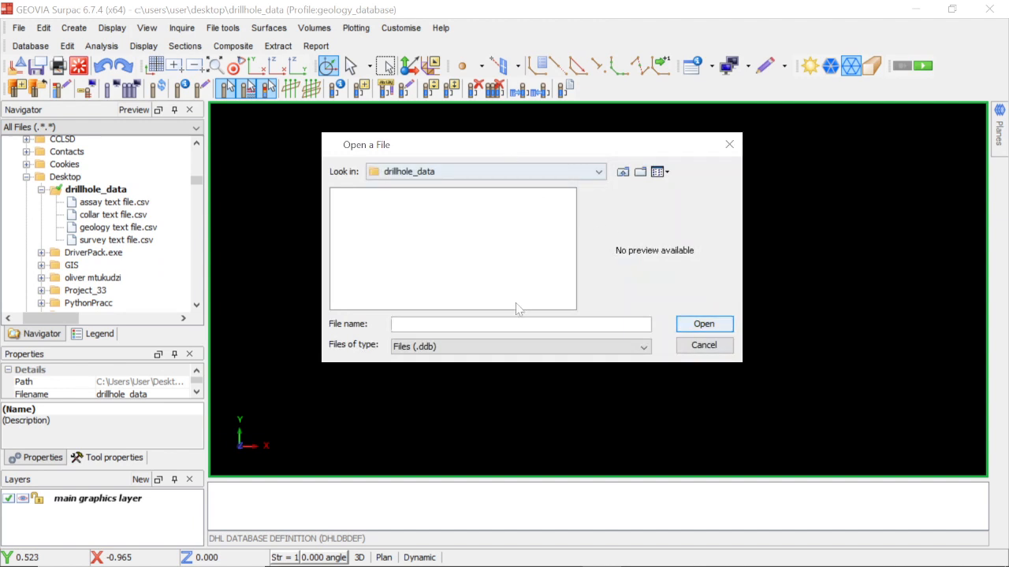
left_click(704, 346)
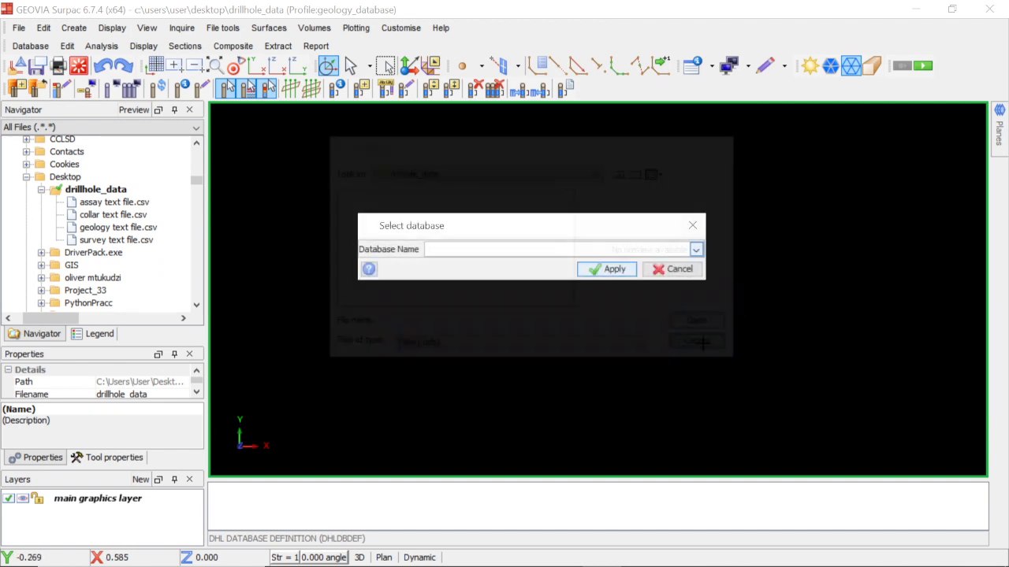
type("tuto")
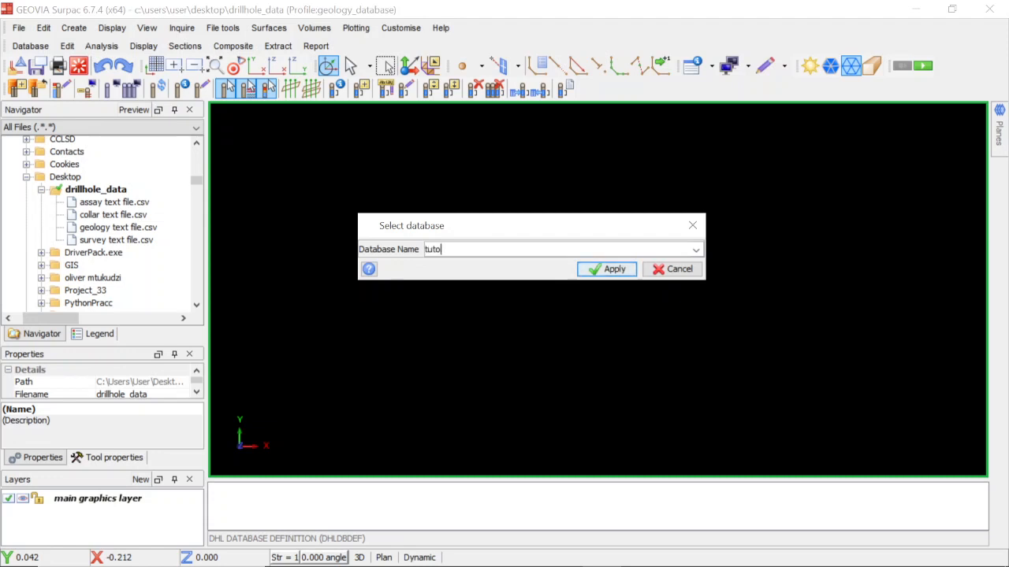
type("rial")
left_click(584, 270)
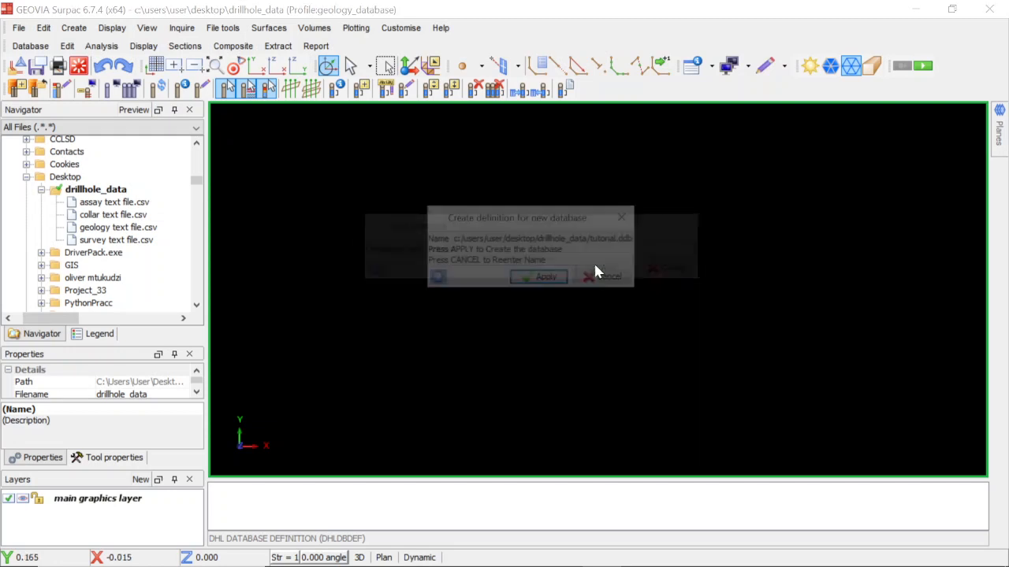
left_click(551, 280)
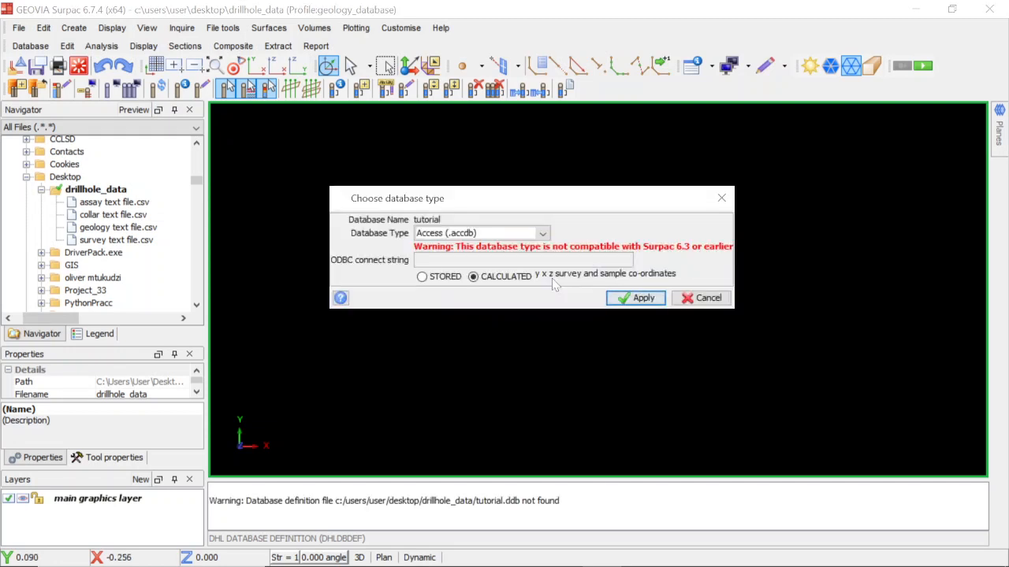
Set the database type to Access (.accdb) with calculated y x z survey and sample coordinates.
left_click(542, 233)
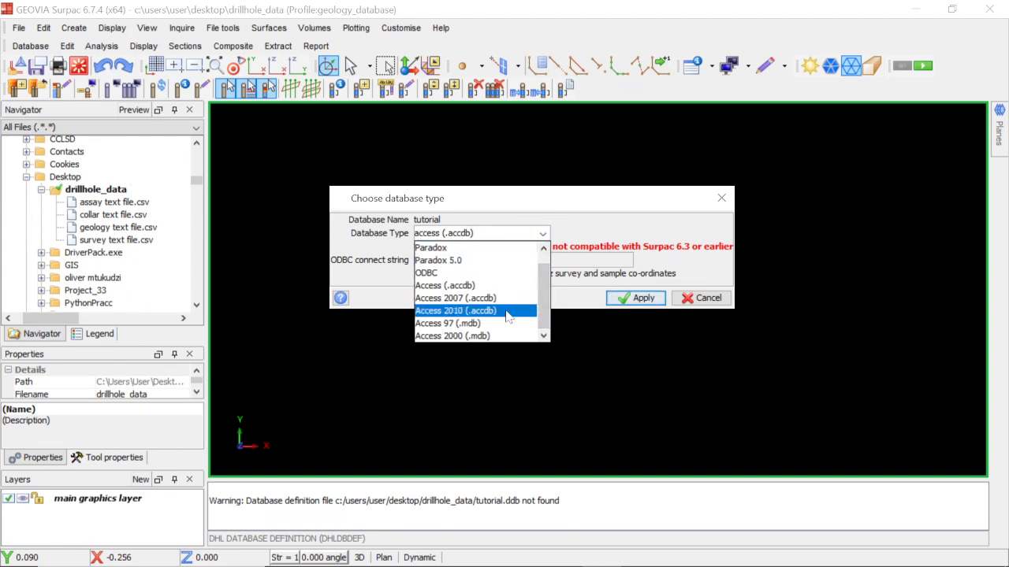
left_click(446, 287)
left_click(470, 278)
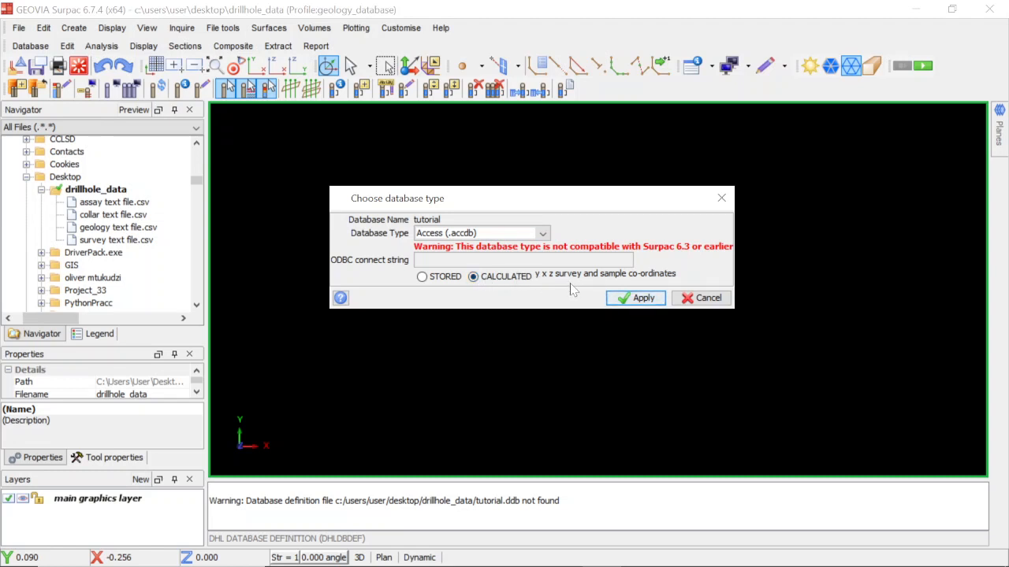
Switch to Excel to examine the columns of the collar and survey text files, and return to Surpac.
left_click(562, 553)
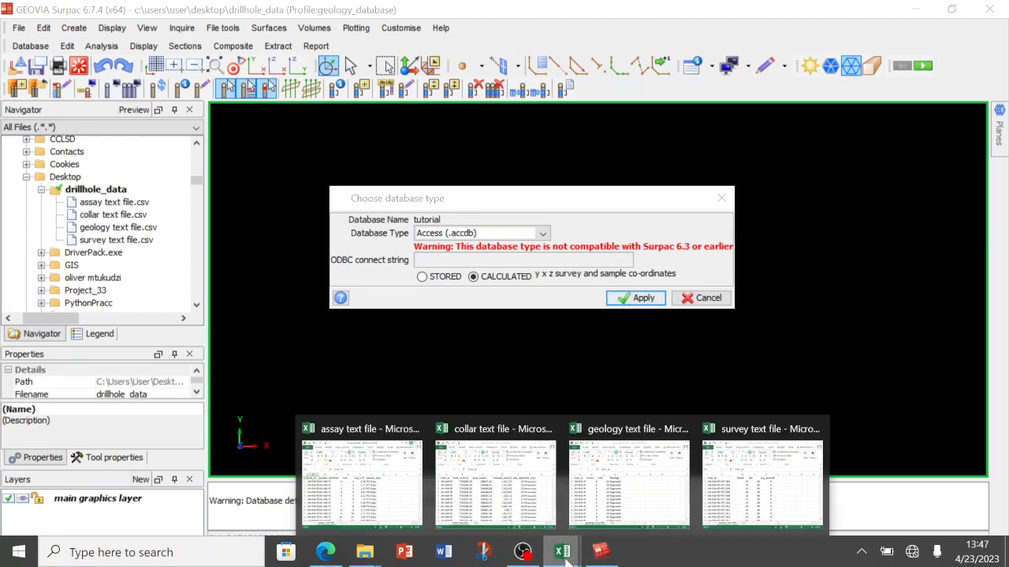
left_click(487, 501)
left_click_drag(471, 302, 419, 184)
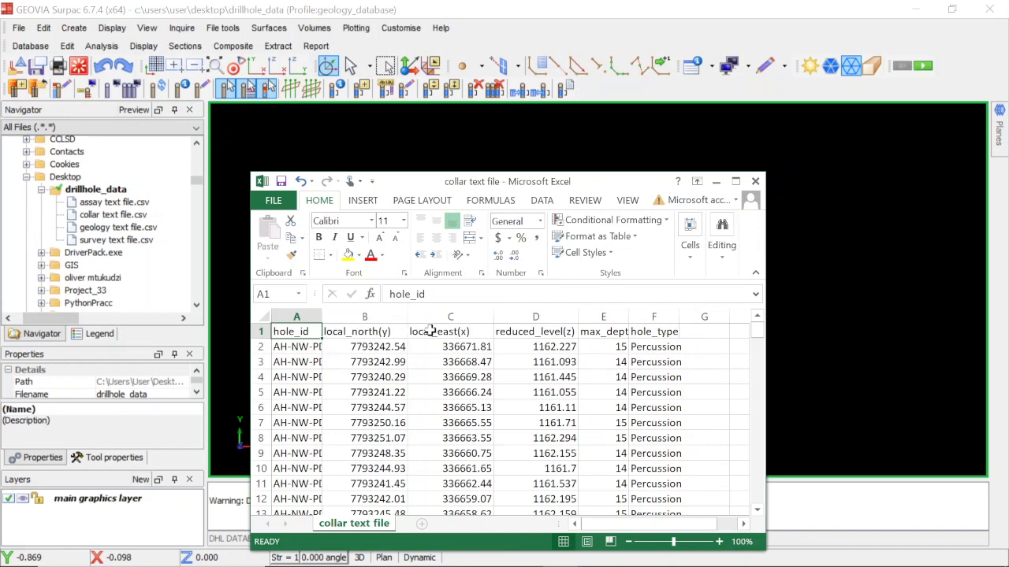
mouse_move(589, 564)
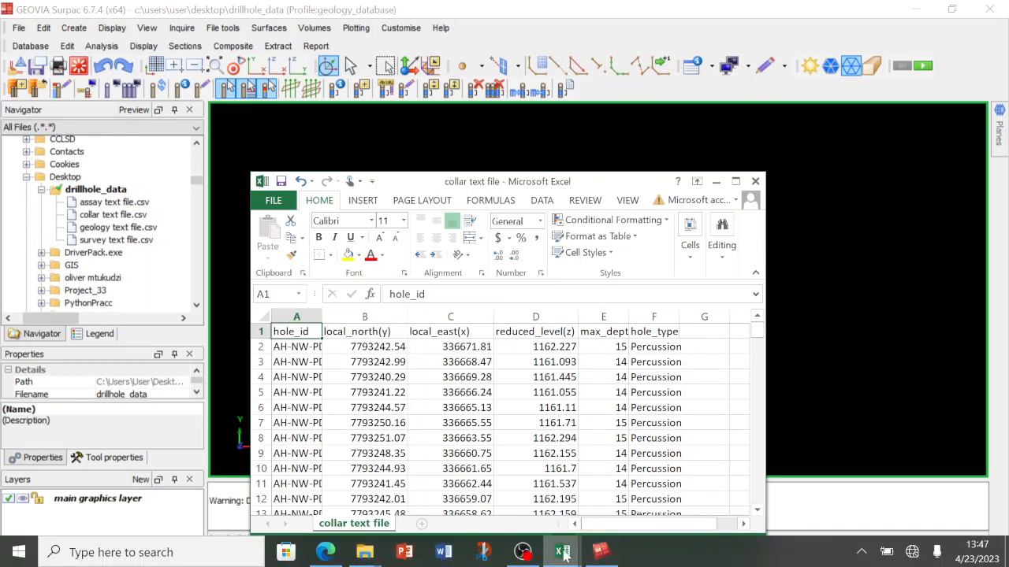
left_click(743, 487)
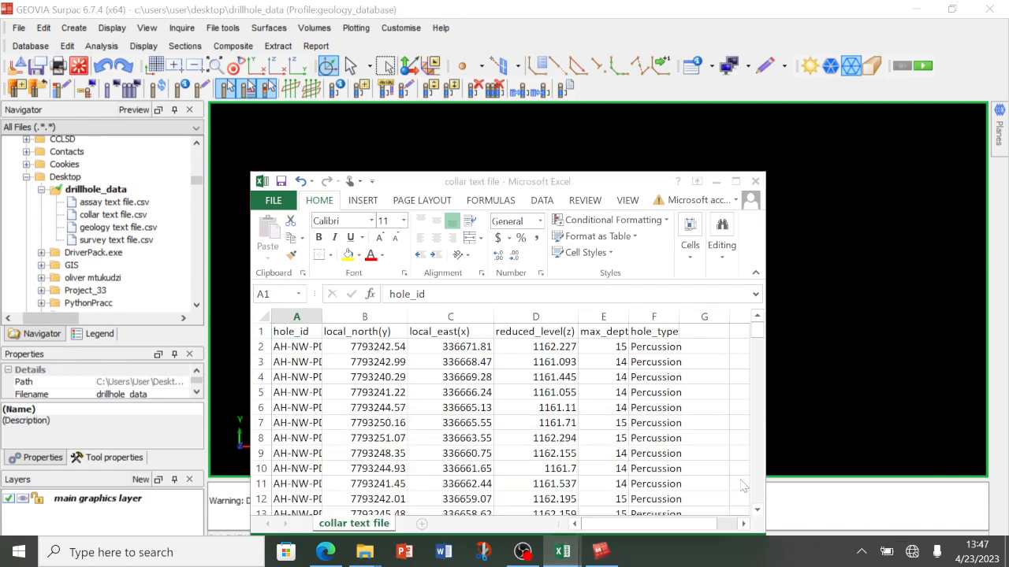
left_click_drag(569, 144, 536, 367)
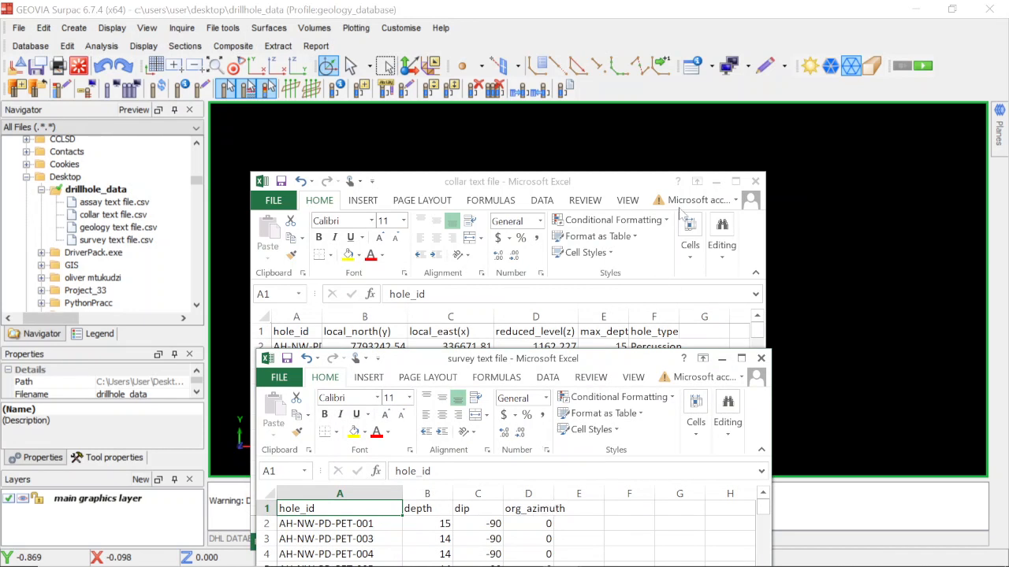
left_click(582, 26)
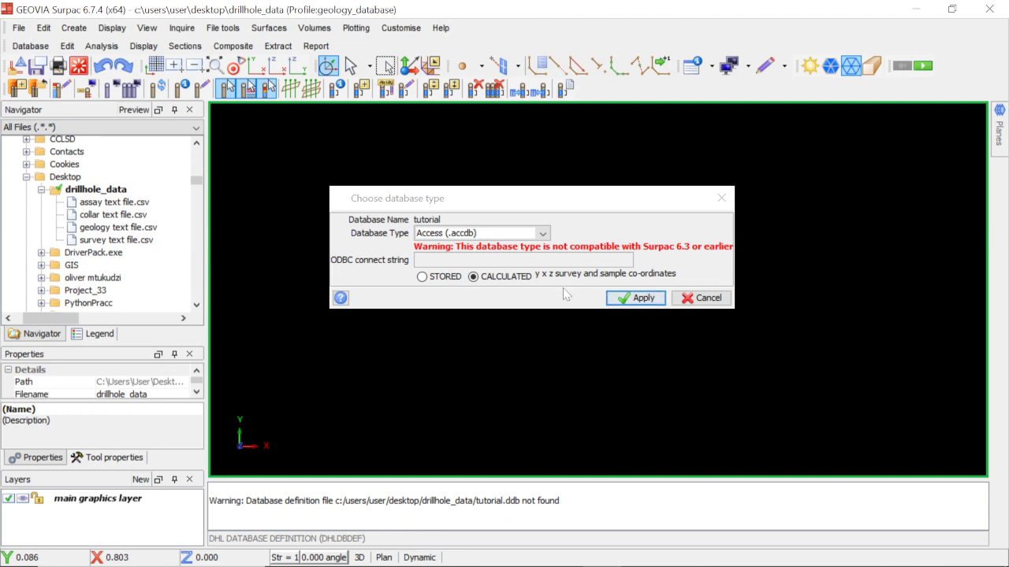
Keep the coordinates option on CALCULATED and apply the database type settings.
left_click(477, 278)
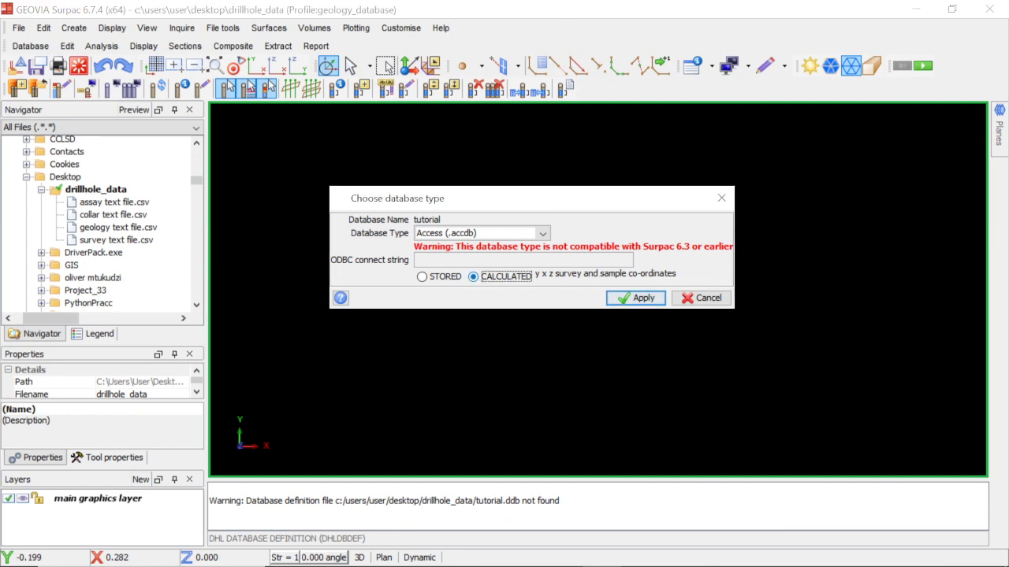
left_click(617, 298)
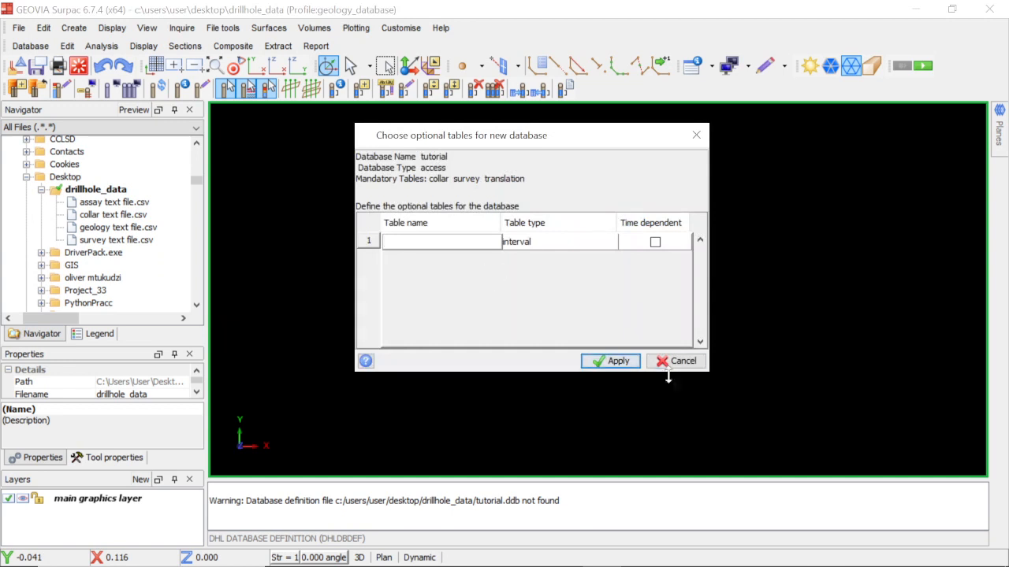
Define two optional tables named assay and geology, choosing interval as the assay table's type.
left_click_drag(709, 370, 741, 416)
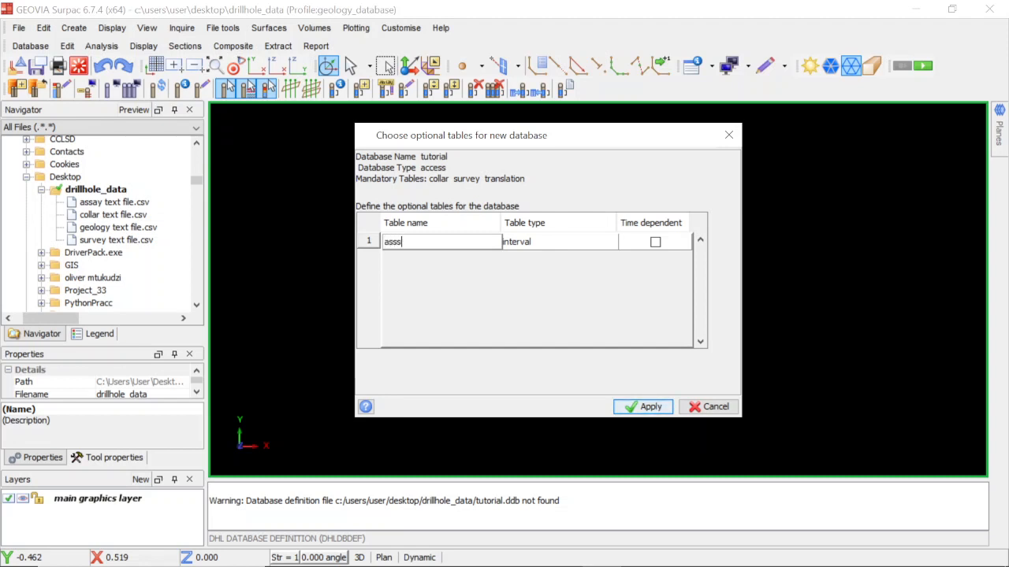
right_click(374, 242)
left_click(404, 266)
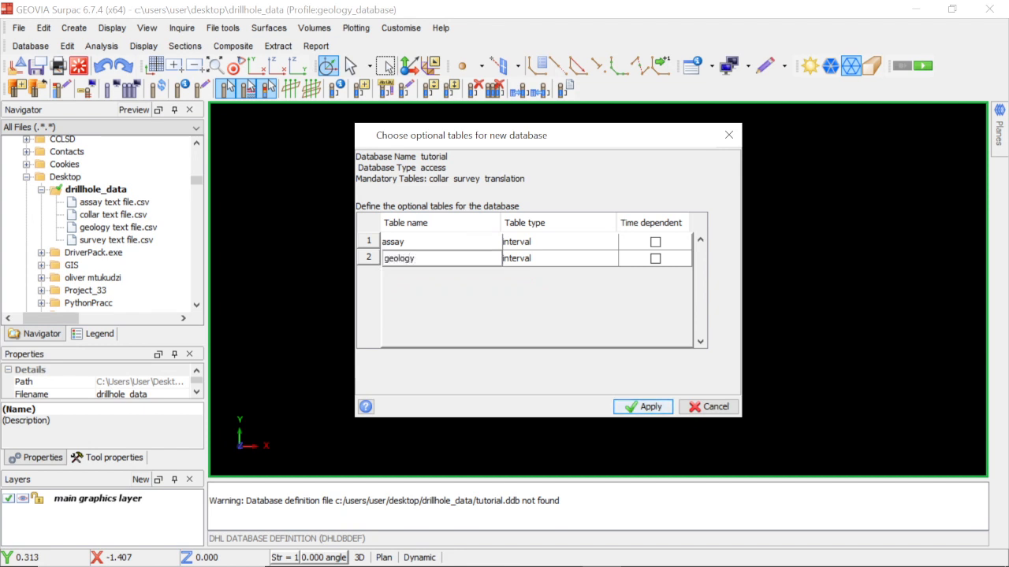
left_click(609, 245)
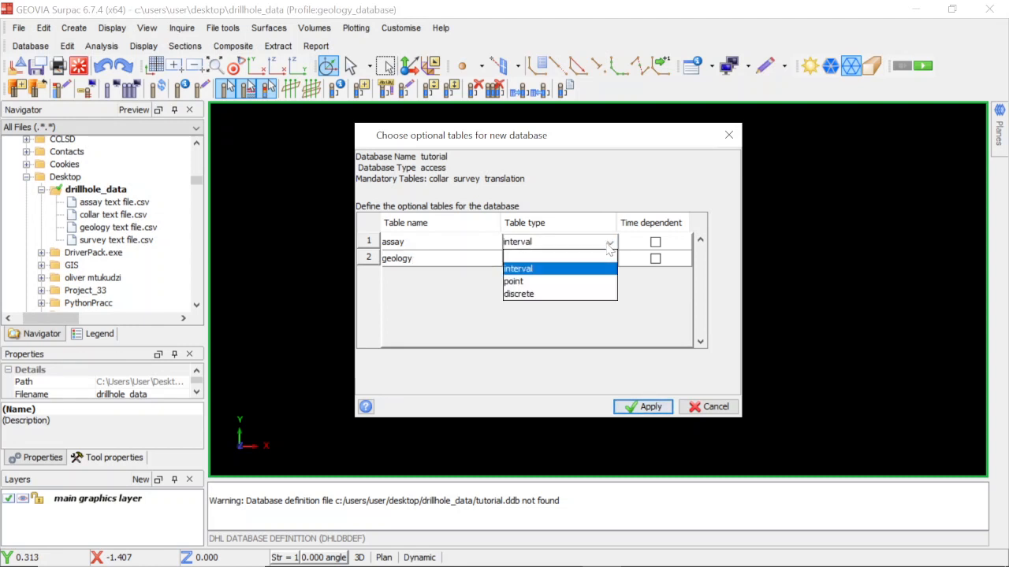
left_click(560, 273)
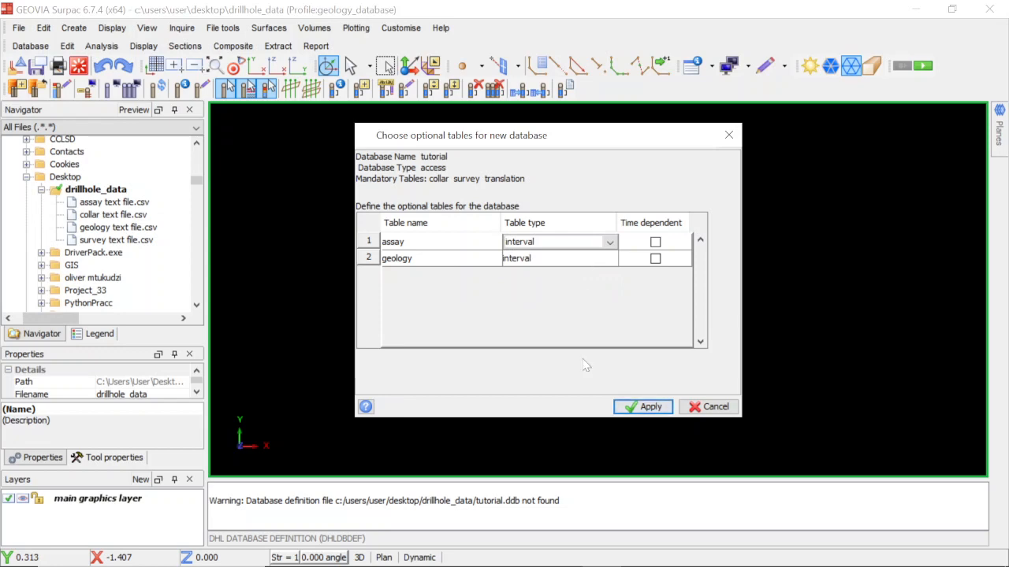
Switch to Excel to examine the depth columns of the assay text file, and return to the optional tables in Surpac.
mouse_move(557, 558)
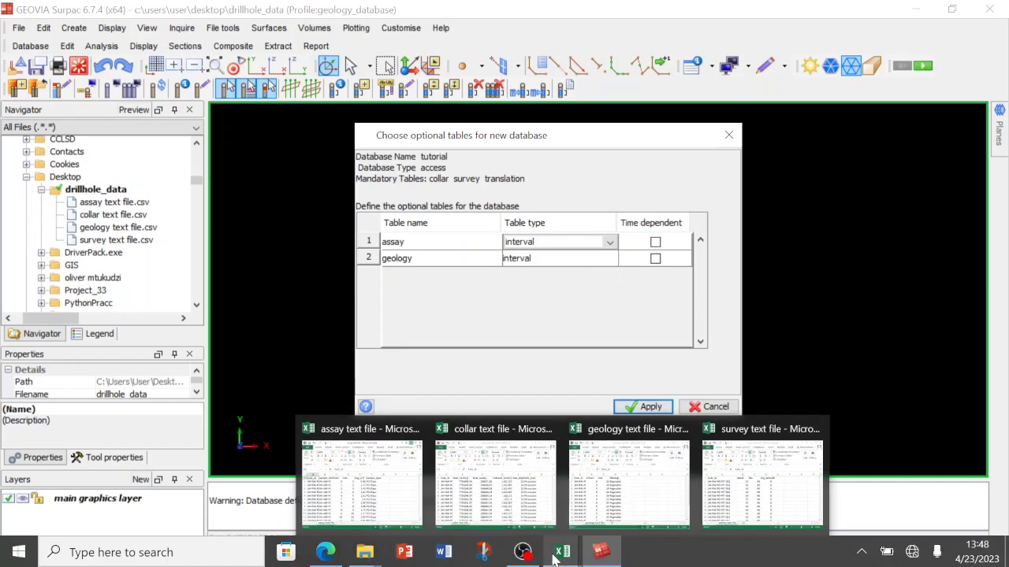
left_click(396, 484)
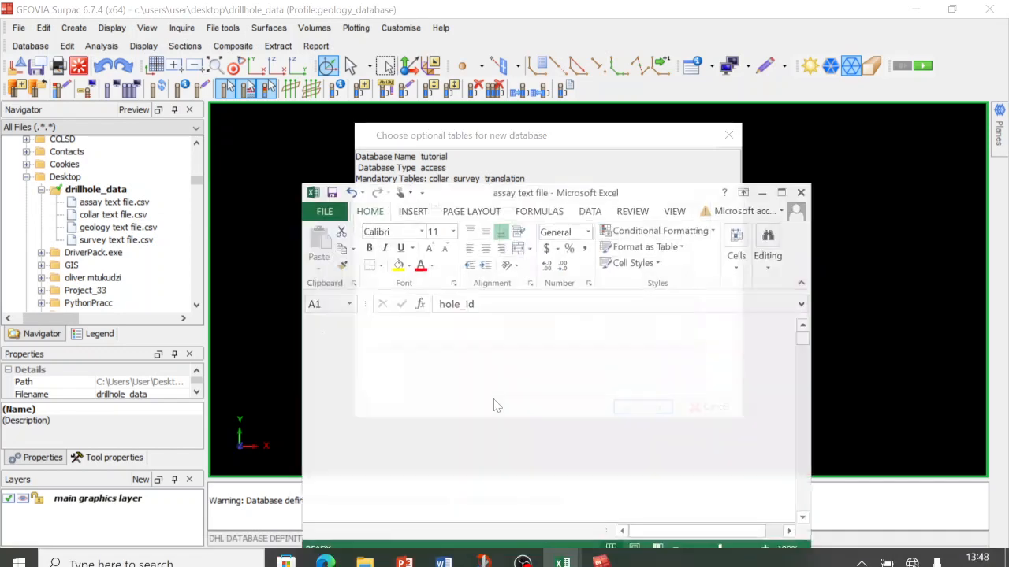
left_click_drag(622, 136, 584, 287)
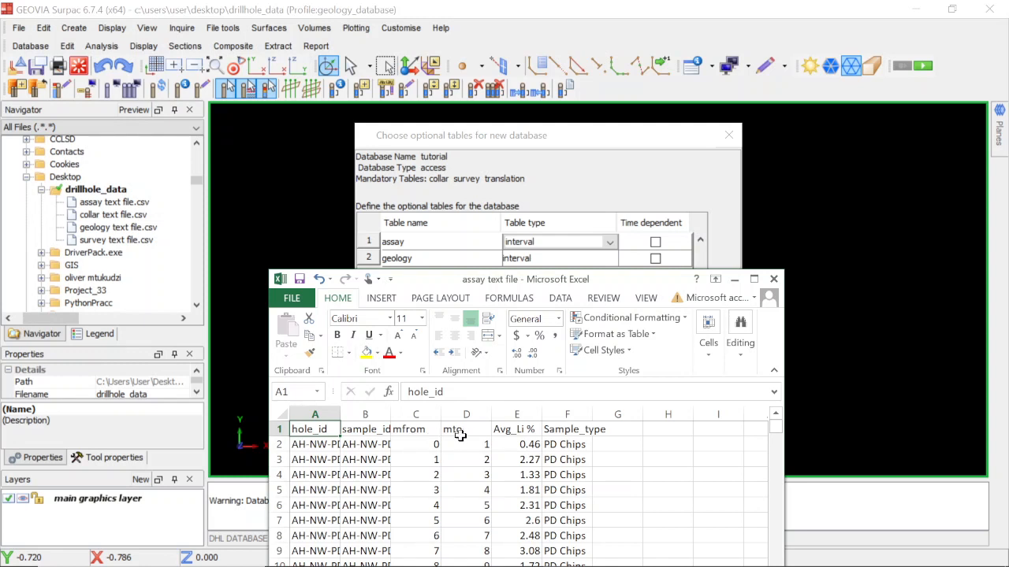
left_click(564, 204)
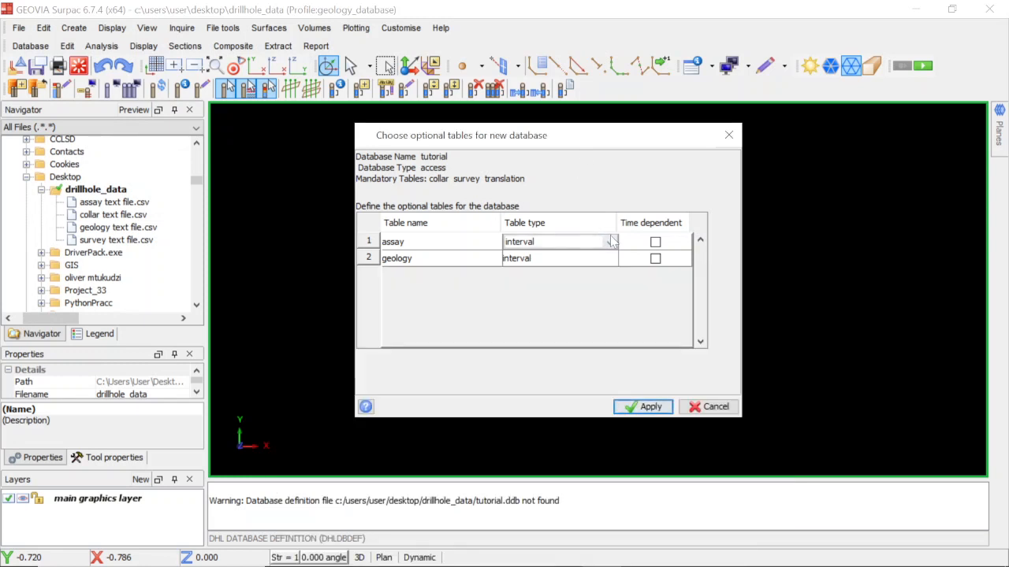
Change the assay table's type to point.
left_click(611, 242)
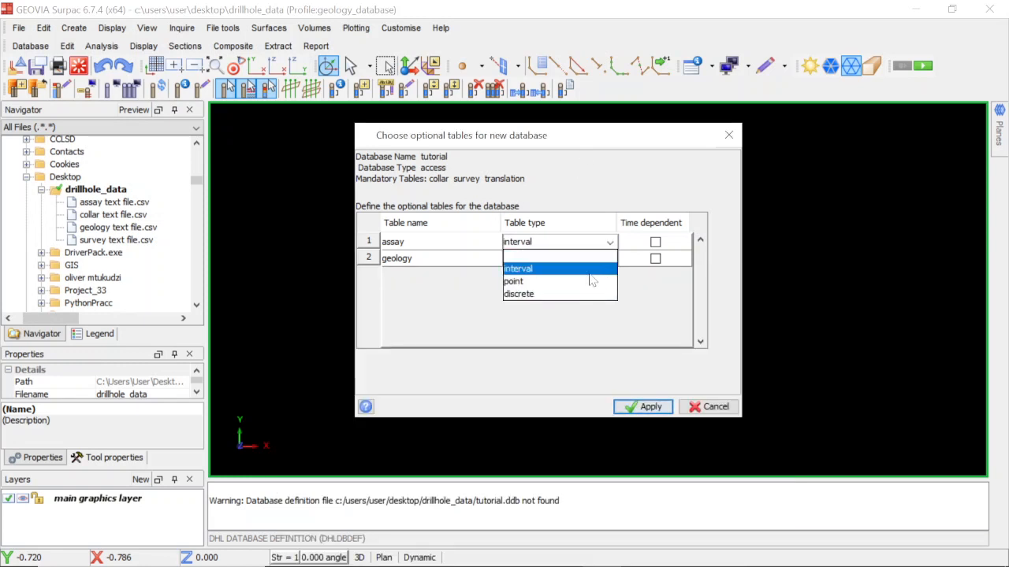
left_click(589, 281)
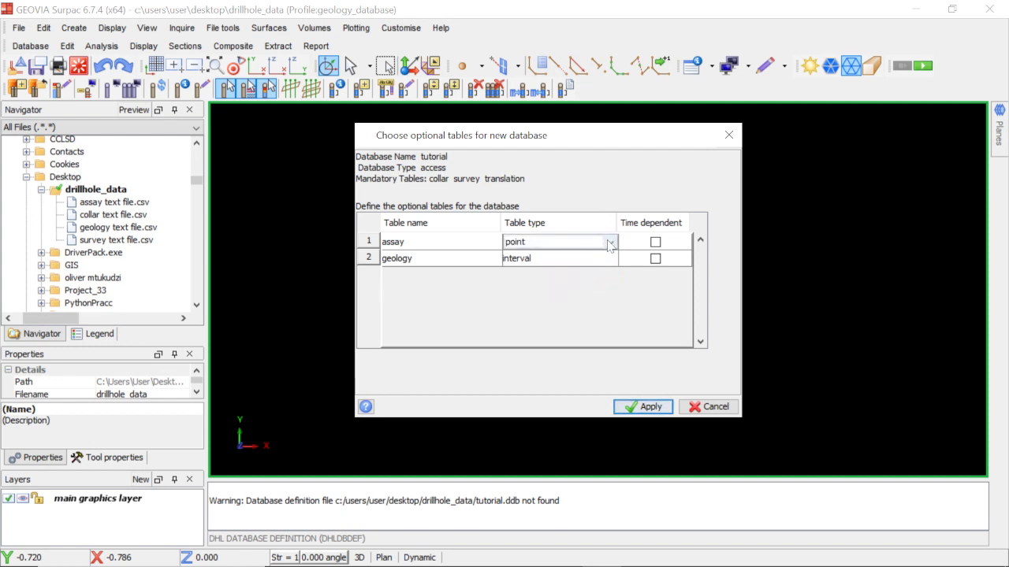
Set the assay table's type to interval and apply the optional table definitions.
left_click(611, 243)
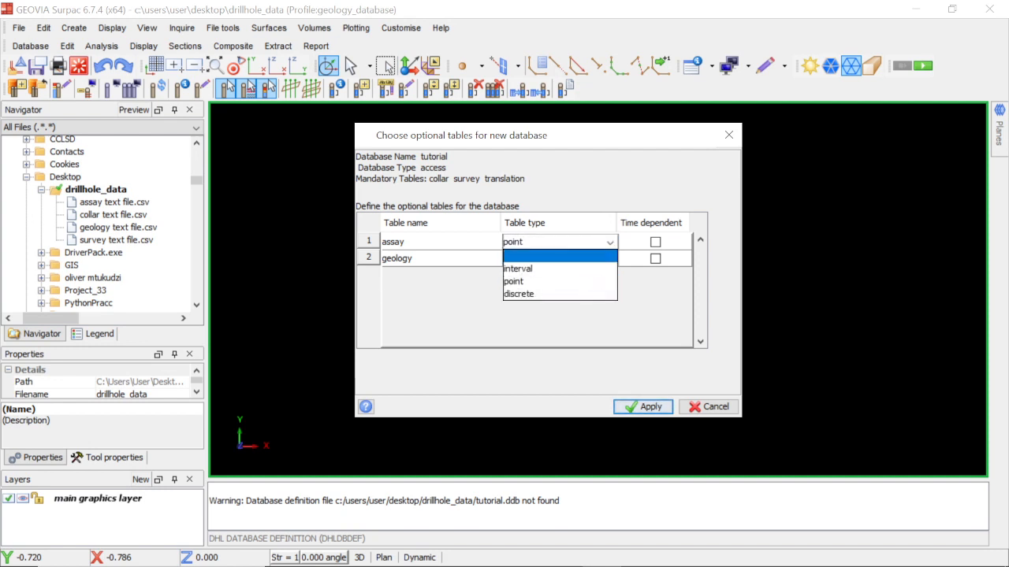
left_click(572, 271)
left_click(611, 243)
left_click(570, 270)
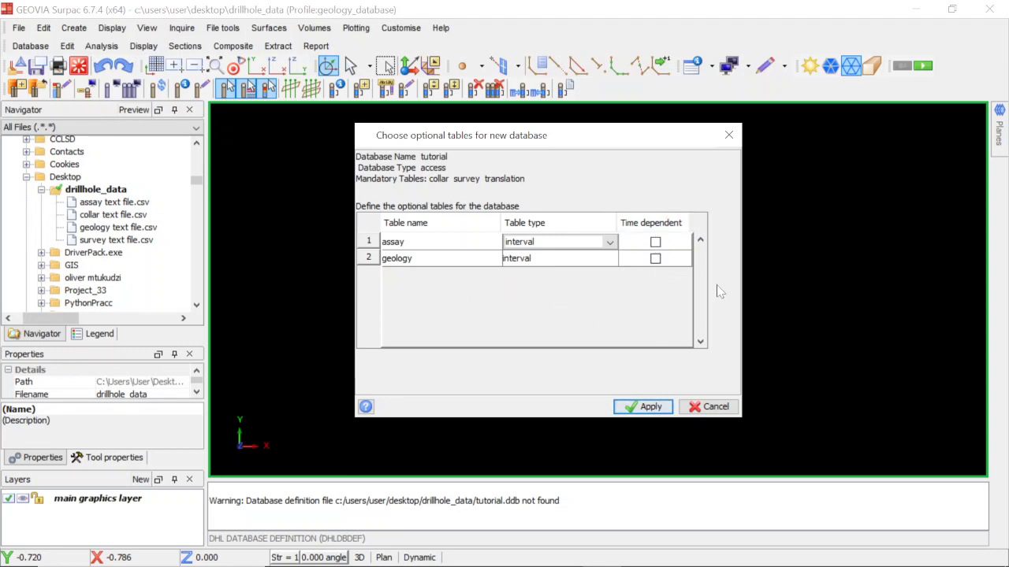
left_click(650, 409)
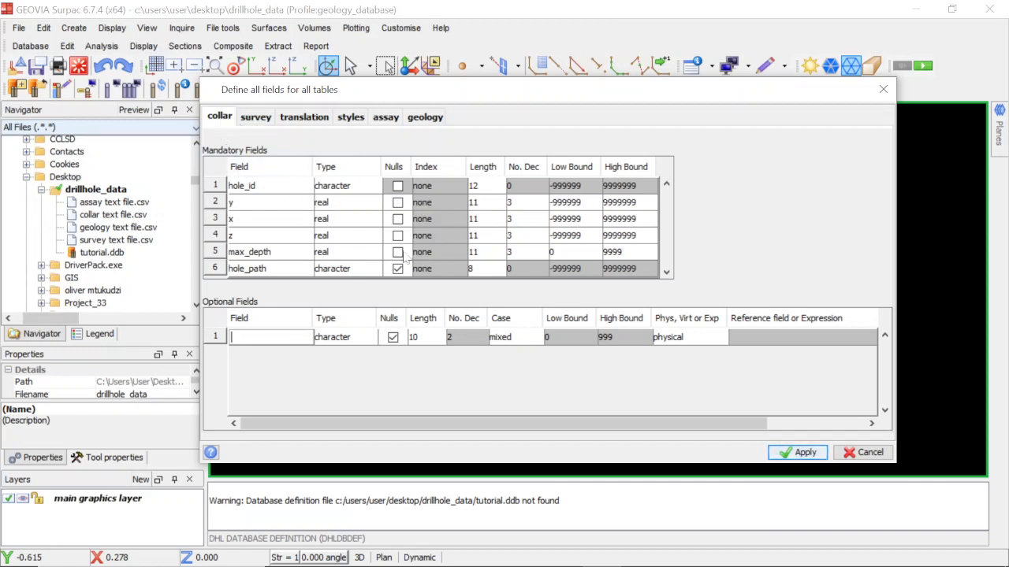
Check the collar text file in Excel, and set the length of the collar table's hole_id field to 30 in Surpac.
mouse_move(524, 554)
mouse_move(562, 554)
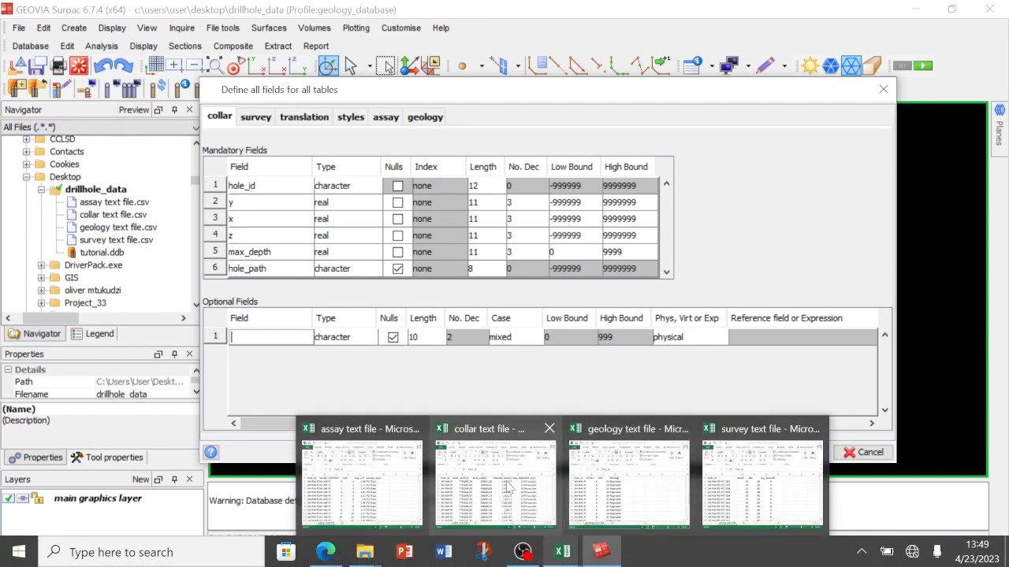
left_click(564, 482)
left_click_drag(522, 190, 476, 338)
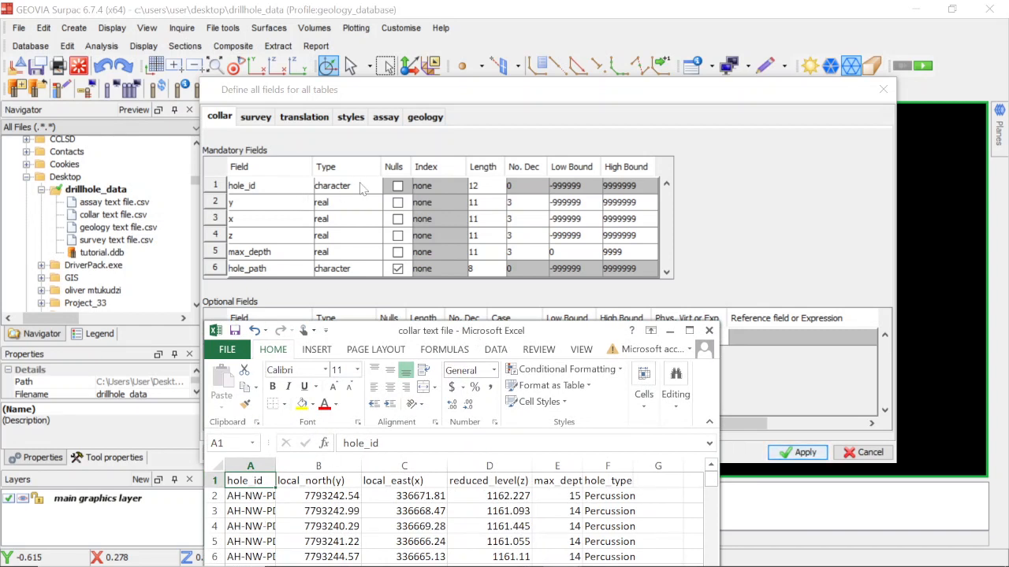
double_click(476, 186)
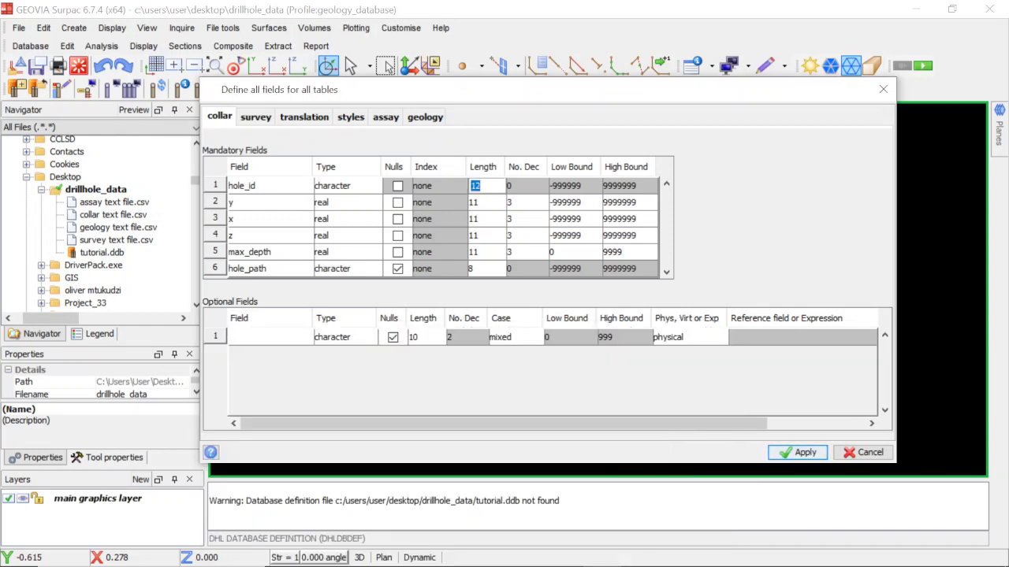
type("30")
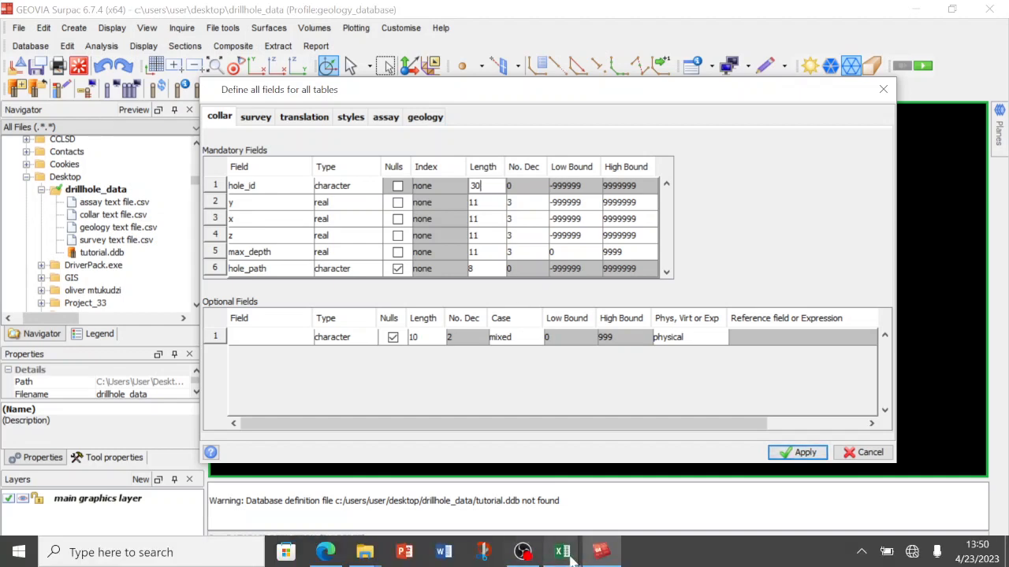
Compare the collar text file's columns in Excel, and add an optional character field named hole_type to the collar table in Surpac.
mouse_move(573, 558)
left_click(523, 514)
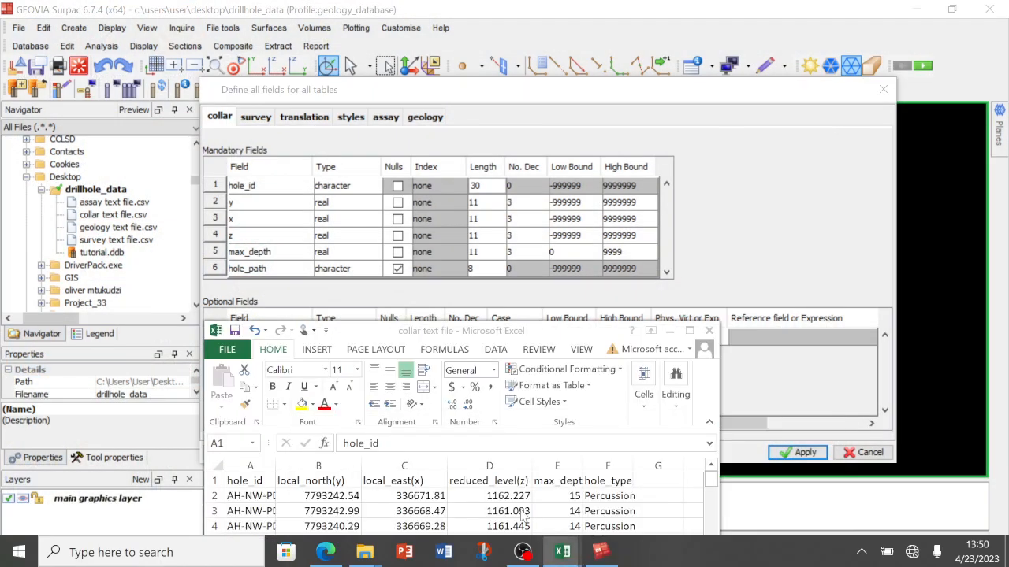
left_click_drag(565, 334, 585, 318)
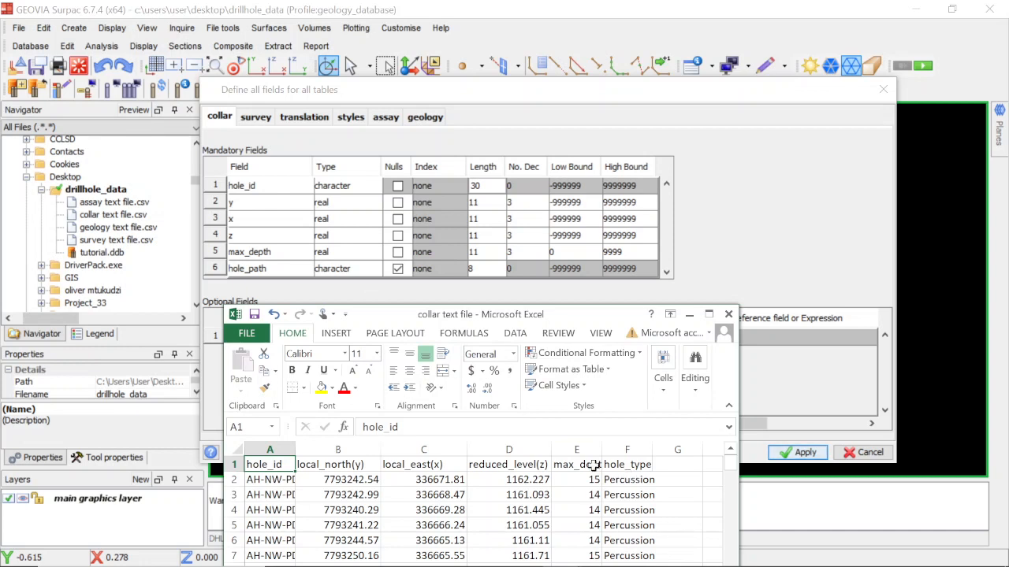
left_click(398, 269)
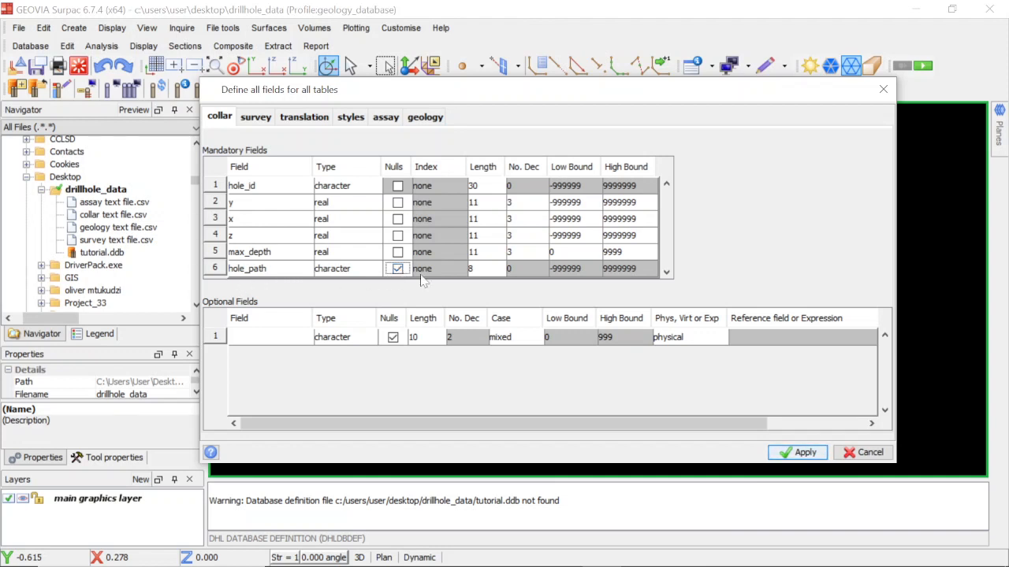
left_click(276, 339)
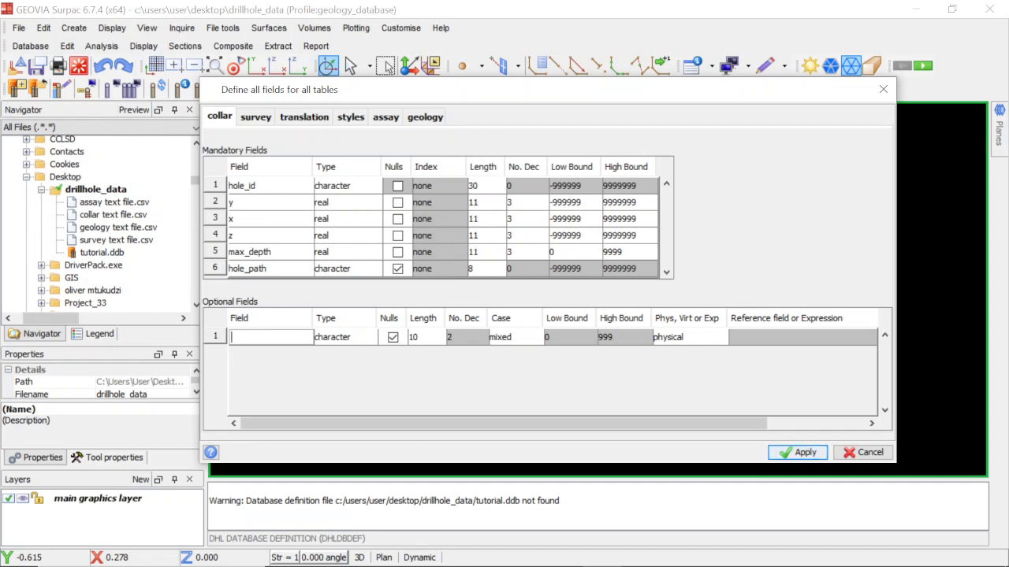
type("hole_type")
left_click(369, 339)
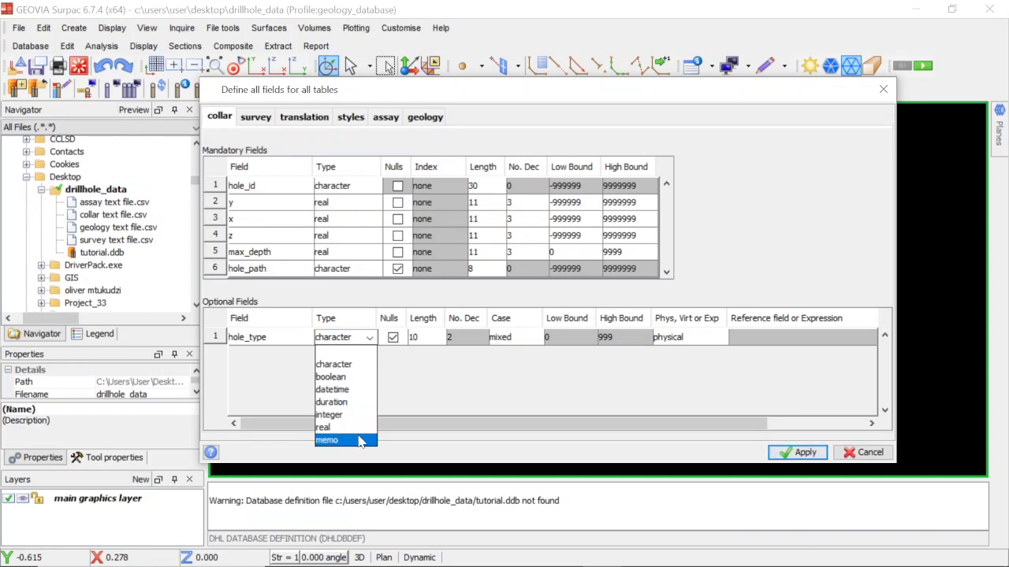
left_click(367, 341)
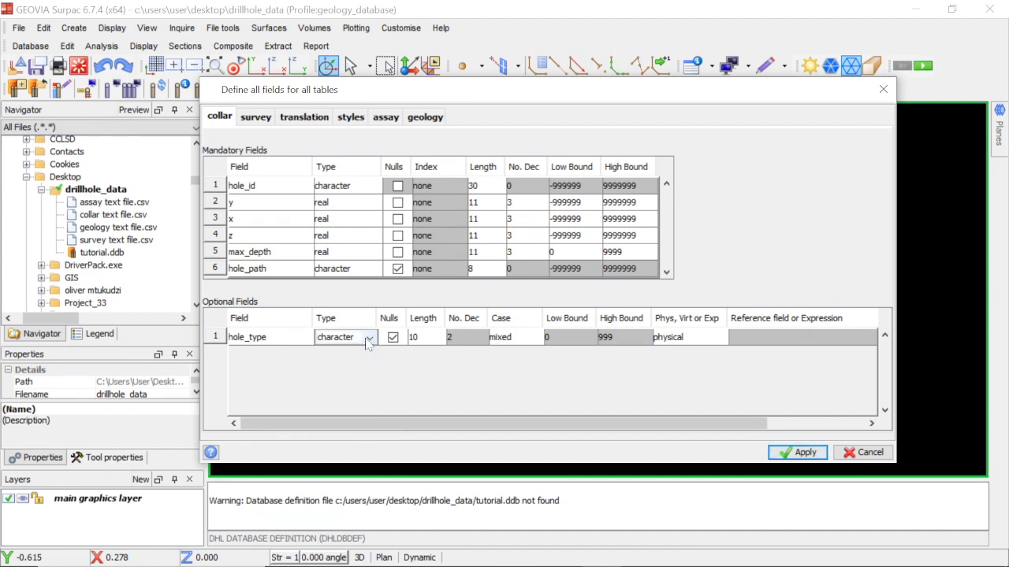
Set the hole_type field's length to 30 and keep its case as mixed.
left_click(419, 337)
type("30")
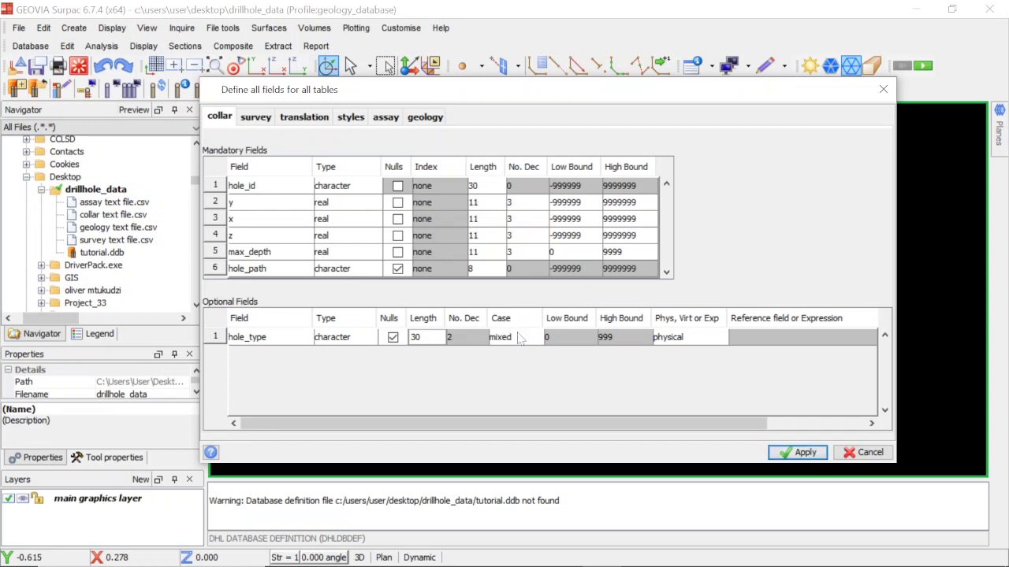
left_click(522, 339)
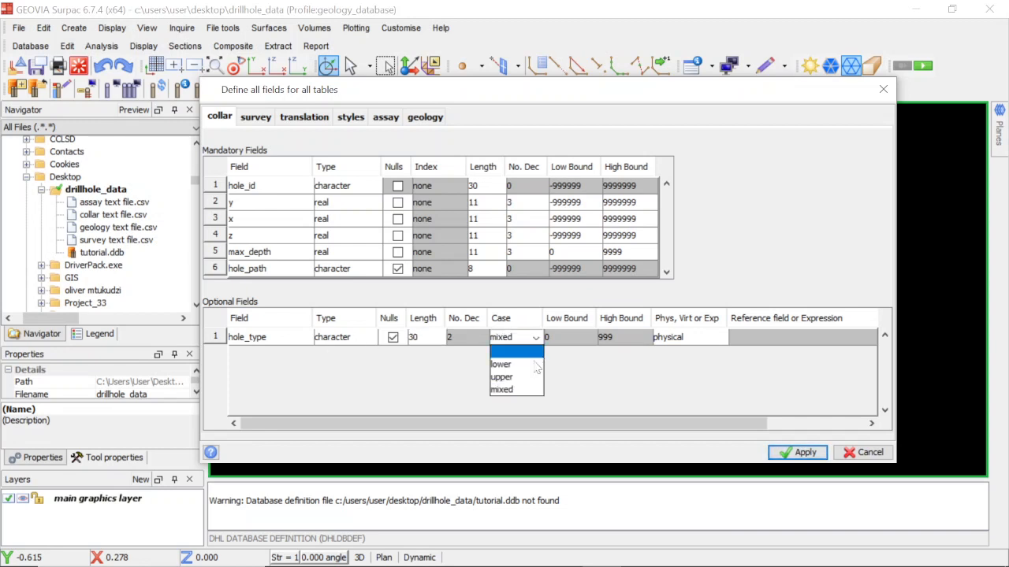
left_click(525, 390)
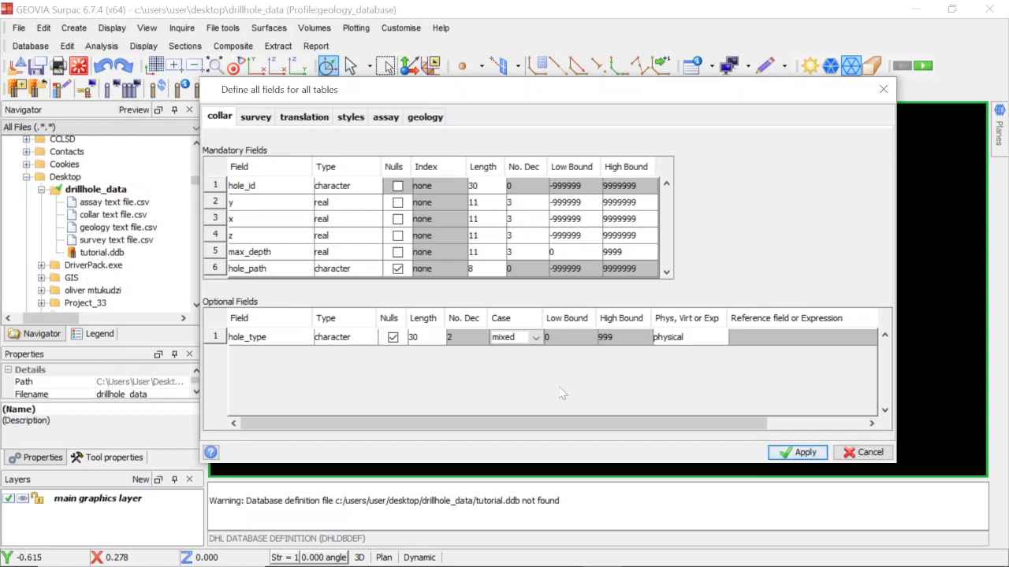
left_click(572, 344)
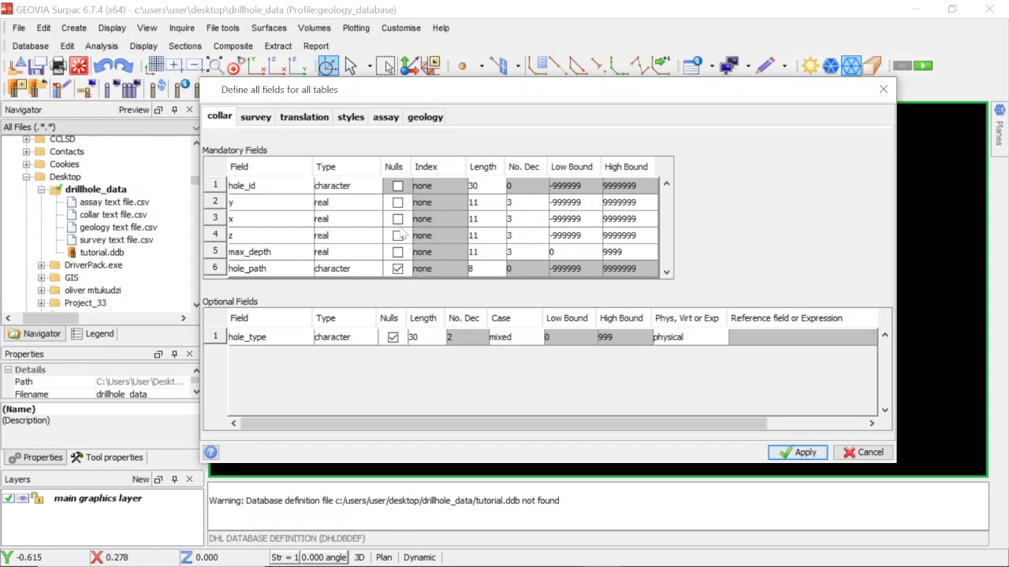
Compare the survey table's fields with the survey text file in Excel, and allow nulls for y, x and z in Surpac.
left_click(250, 118)
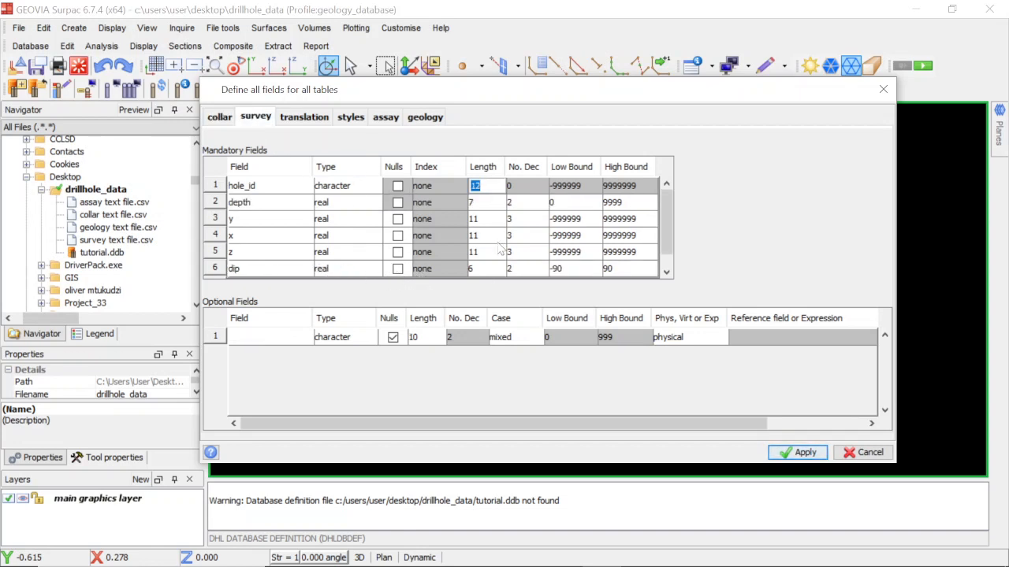
mouse_move(582, 564)
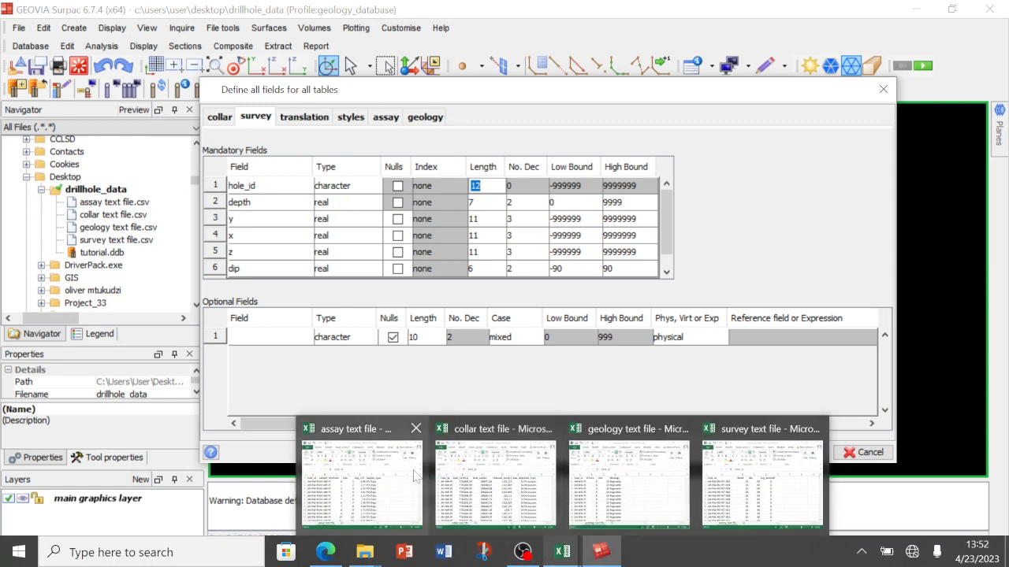
left_click(761, 476)
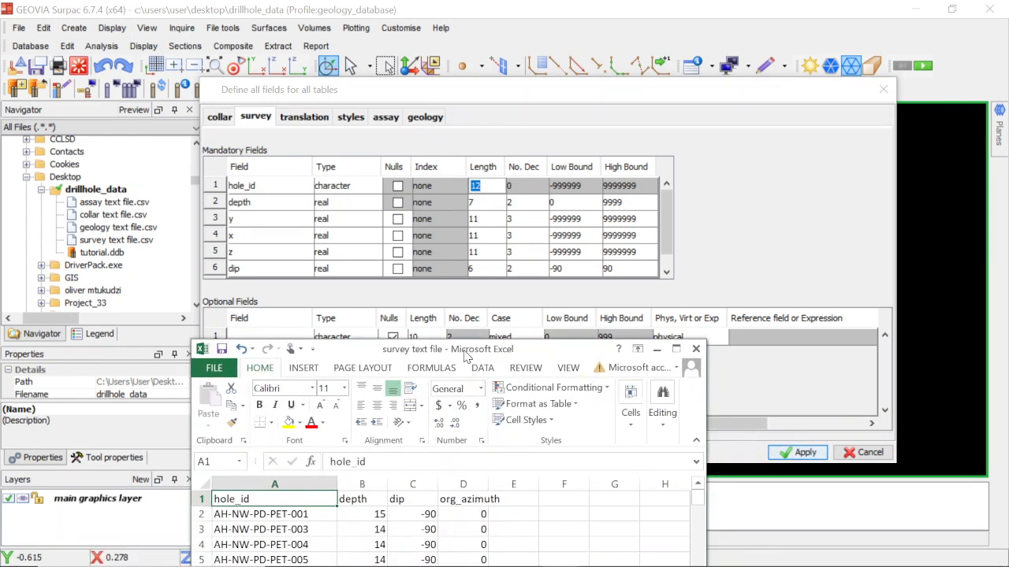
left_click_drag(466, 357, 474, 355)
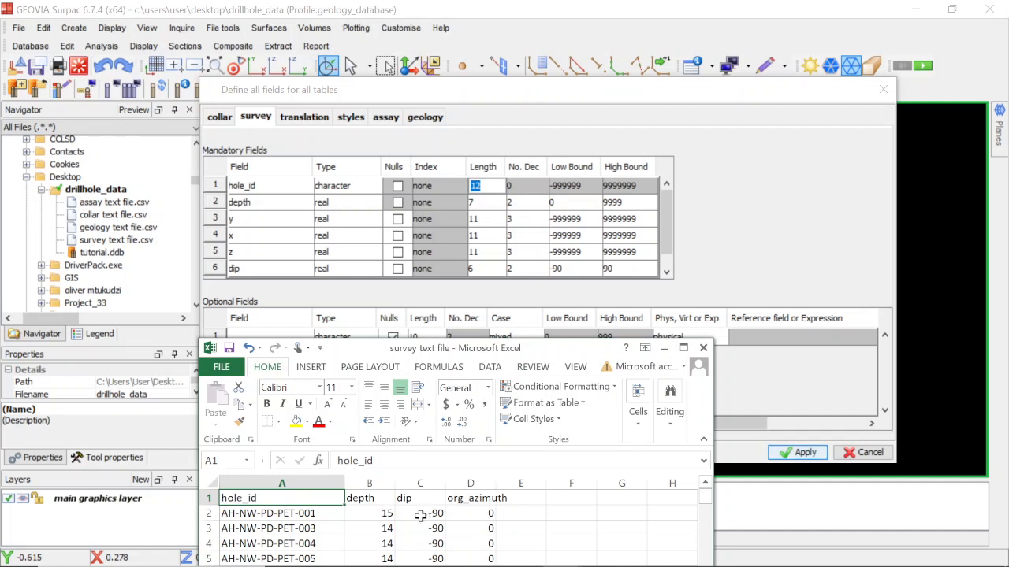
left_click(670, 241)
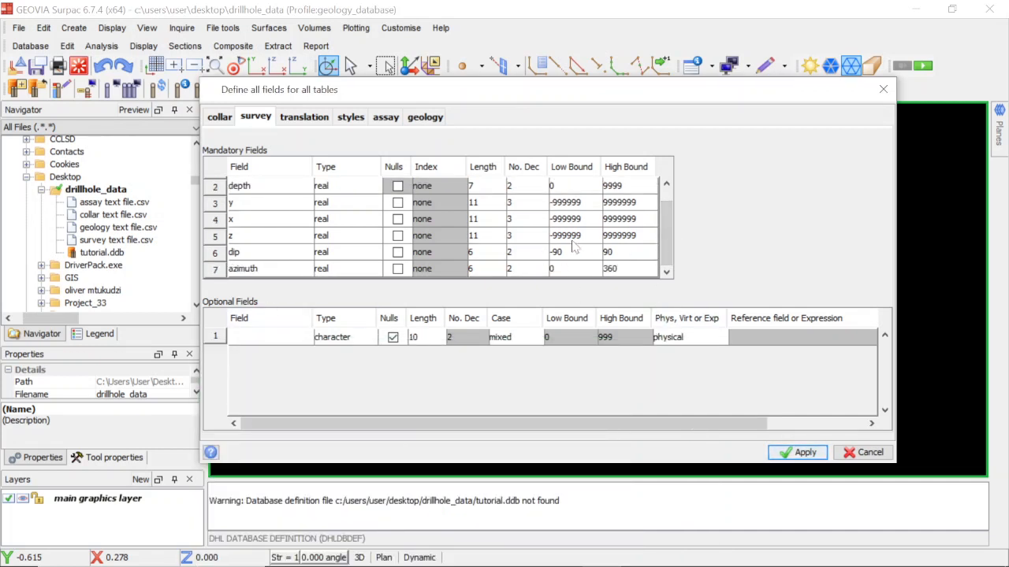
scroll(670, 241, "up", 1)
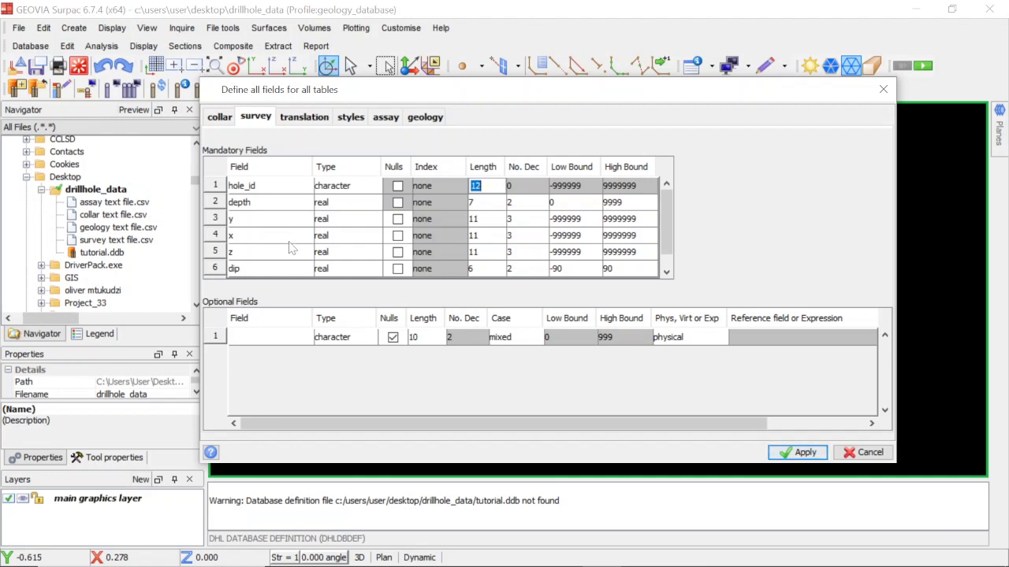
left_click(397, 219)
left_click(398, 236)
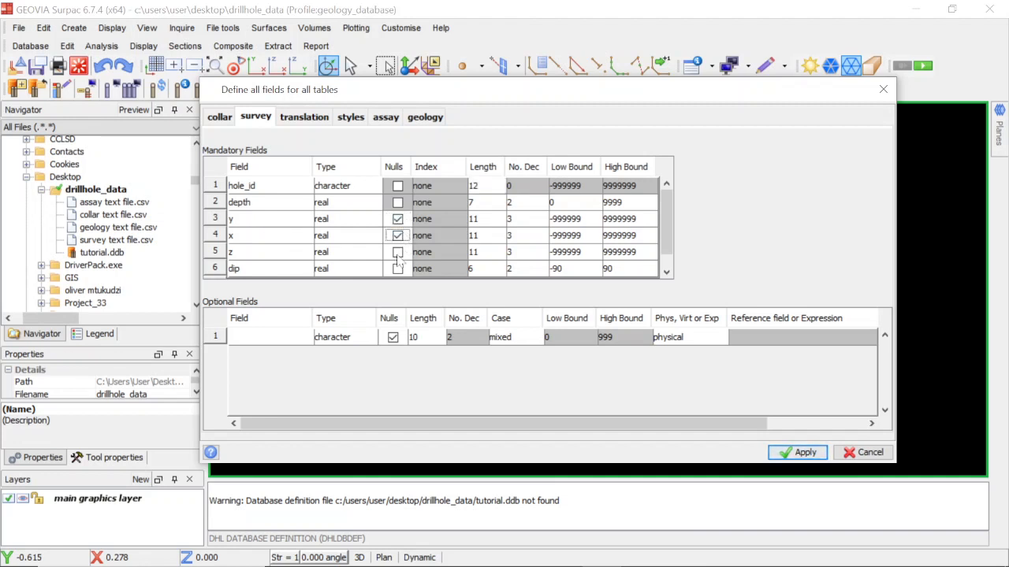
left_click(398, 252)
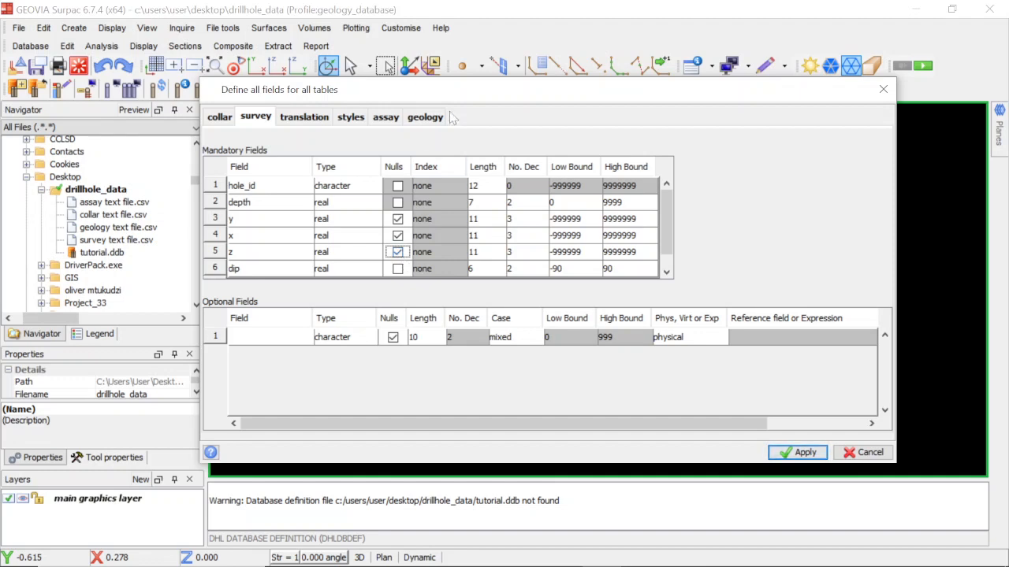
Check the dip and azimuth fields against the survey text file in Excel, and set the survey table's hole_id length to 30 in Surpac.
mouse_move(470, 98)
left_mouse_down()
mouse_move(473, 117)
mouse_move(485, 115)
mouse_move(465, 100)
mouse_move(476, 114)
left_mouse_up()
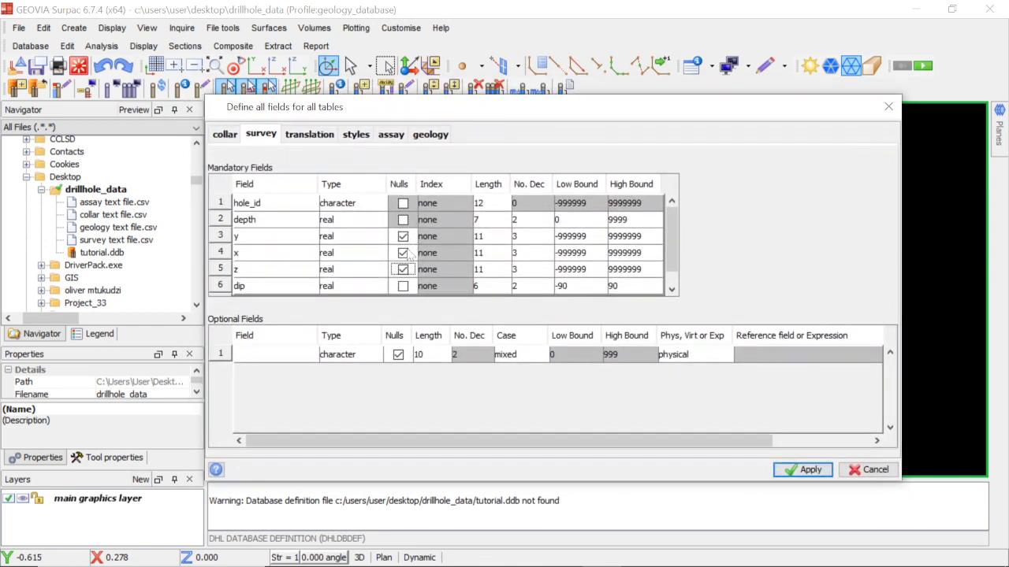
scroll(405, 272, "down", 1)
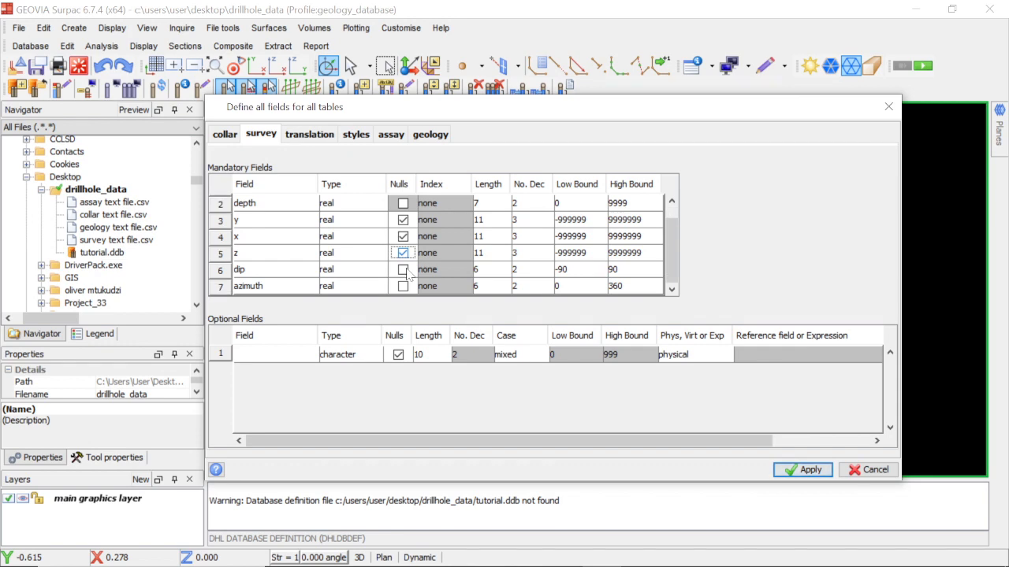
mouse_move(548, 565)
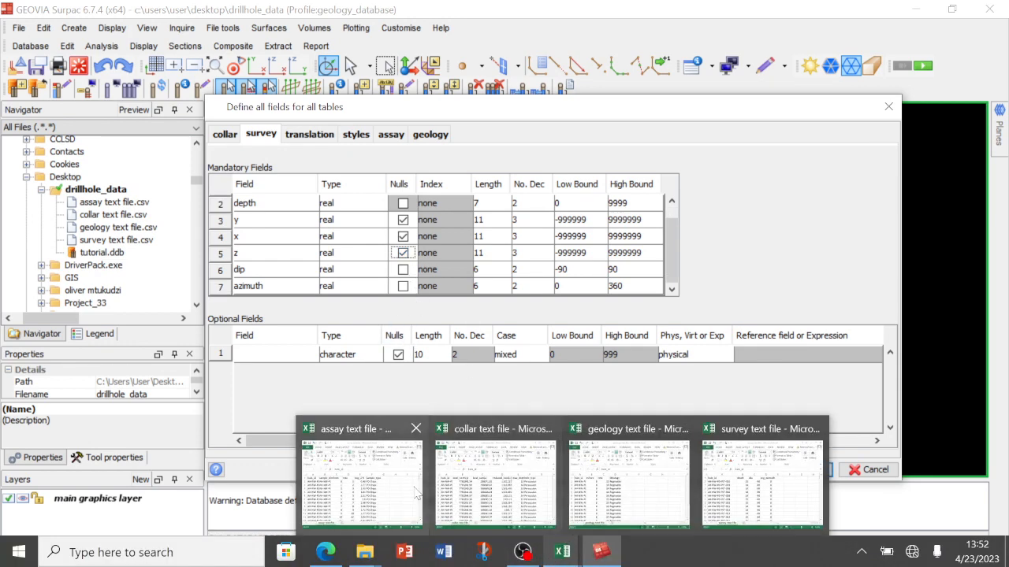
left_click(764, 477)
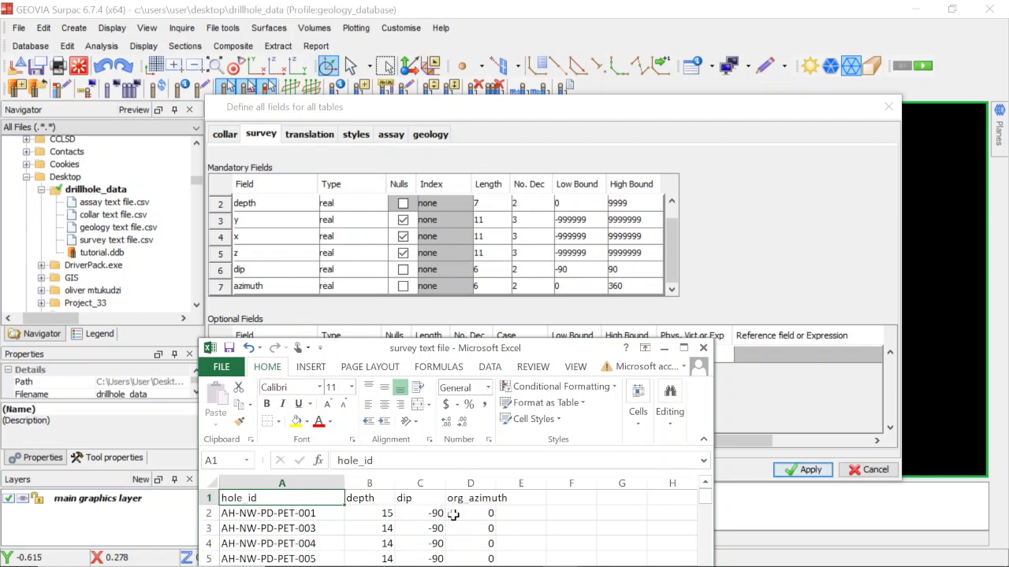
left_click(761, 269)
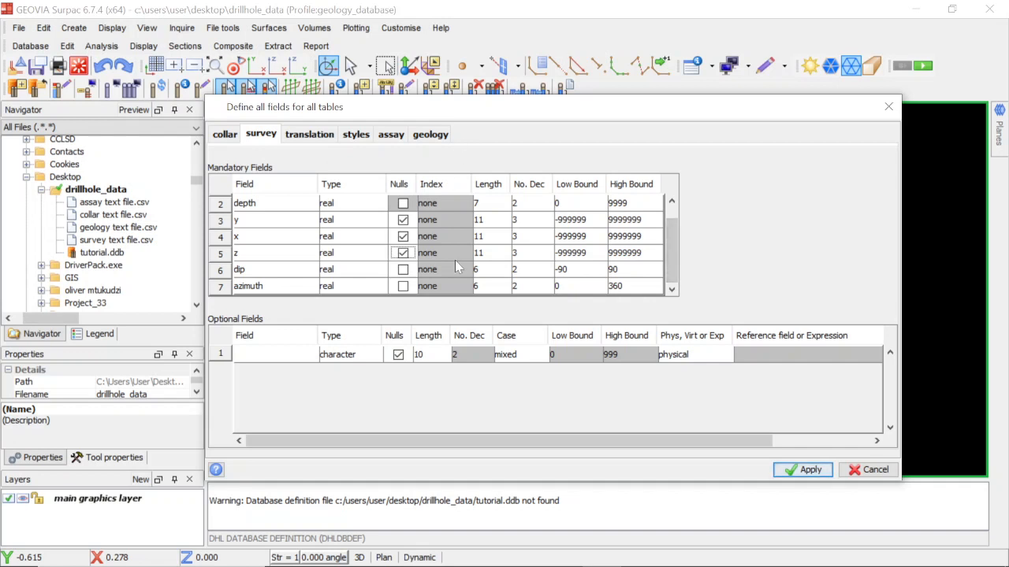
scroll(459, 261, "up", 1)
scroll(458, 261, "down", 1)
scroll(487, 224, "up", 1)
double_click(481, 203)
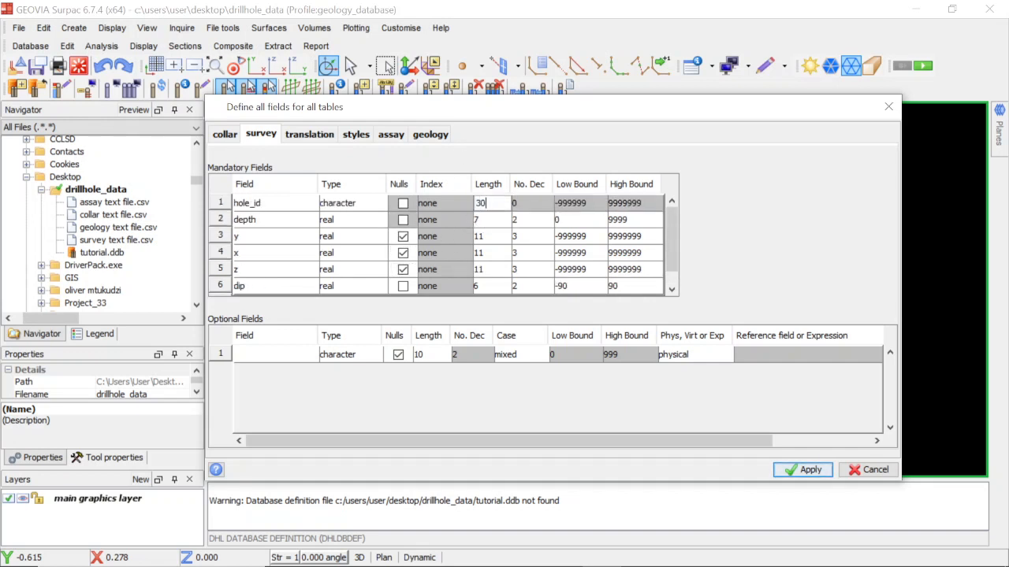
scroll(495, 249, "down", 1)
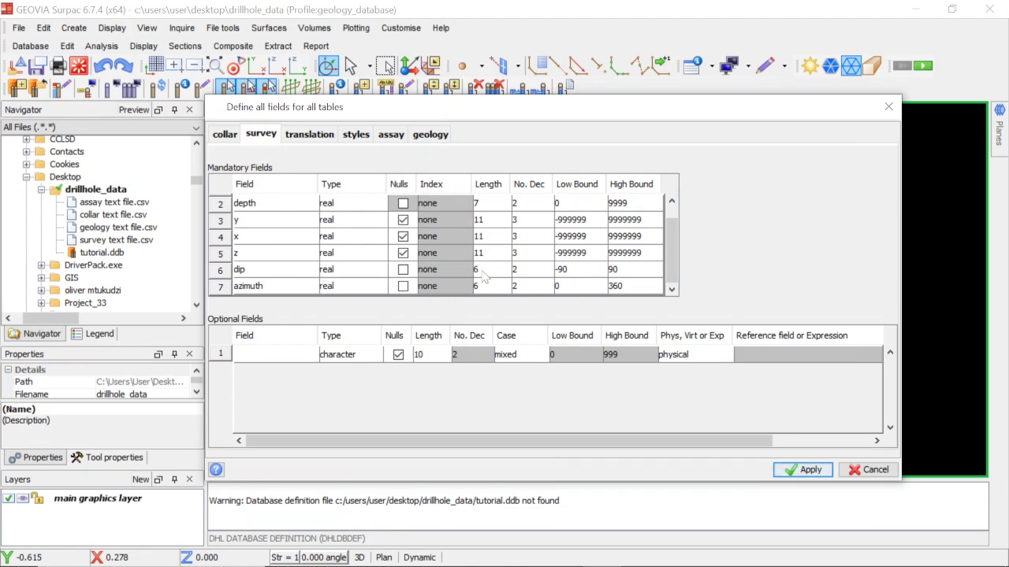
scroll(486, 276, "up", 1)
Check the survey text file's columns in Excel against the survey table's fields, and return to its hole_id length in Surpac.
mouse_move(600, 556)
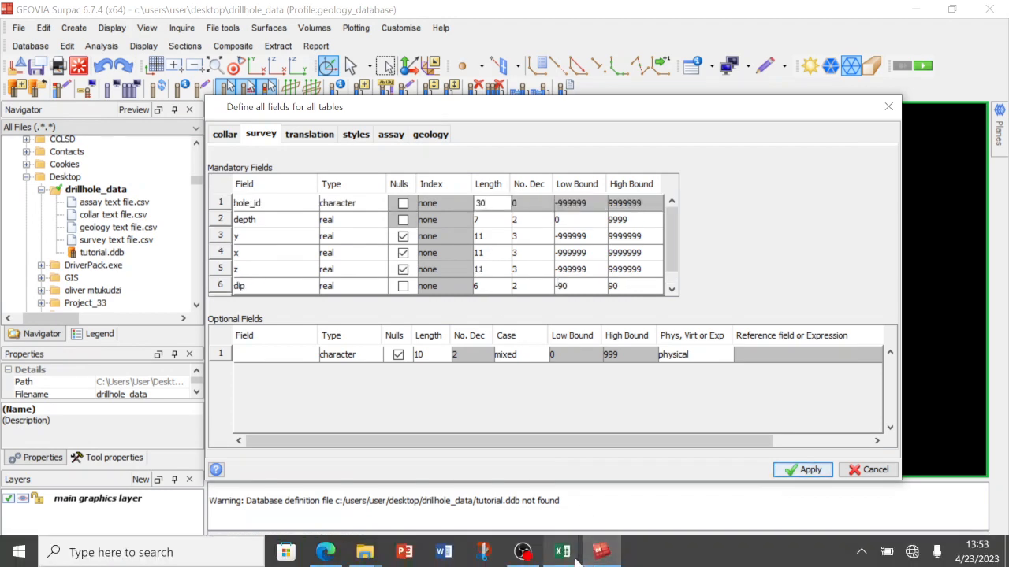
mouse_move(562, 552)
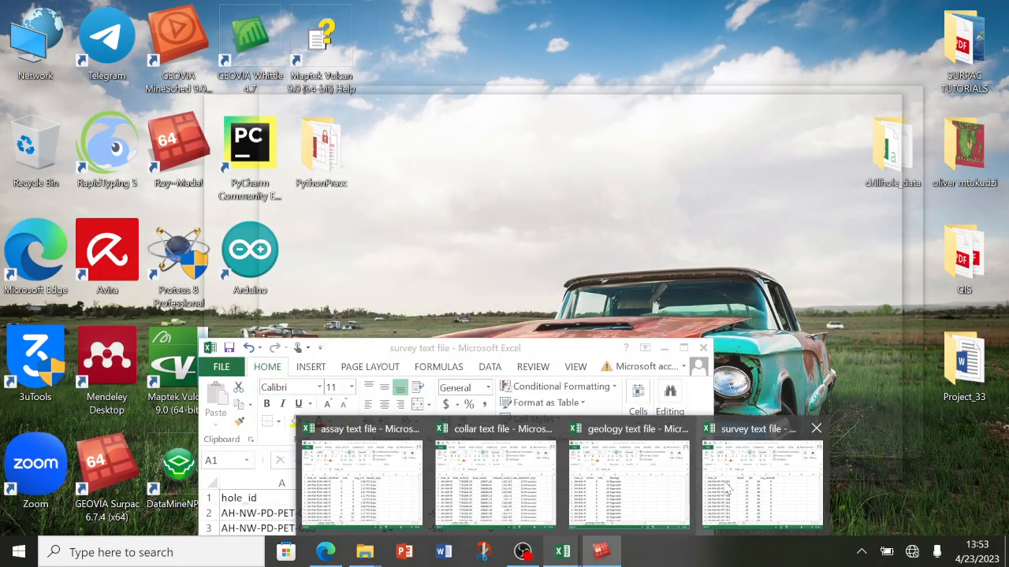
left_click(724, 480)
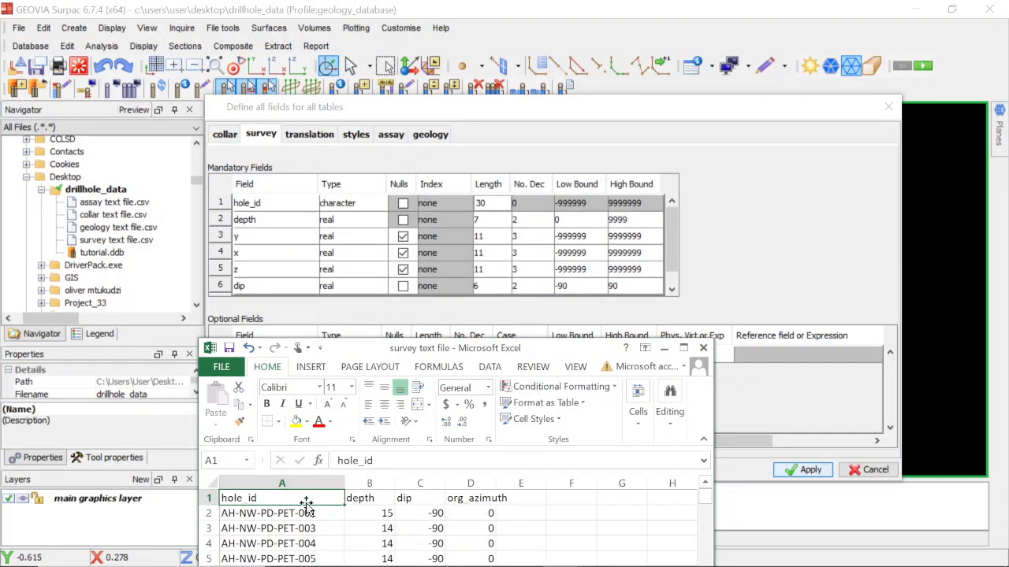
left_click(730, 269)
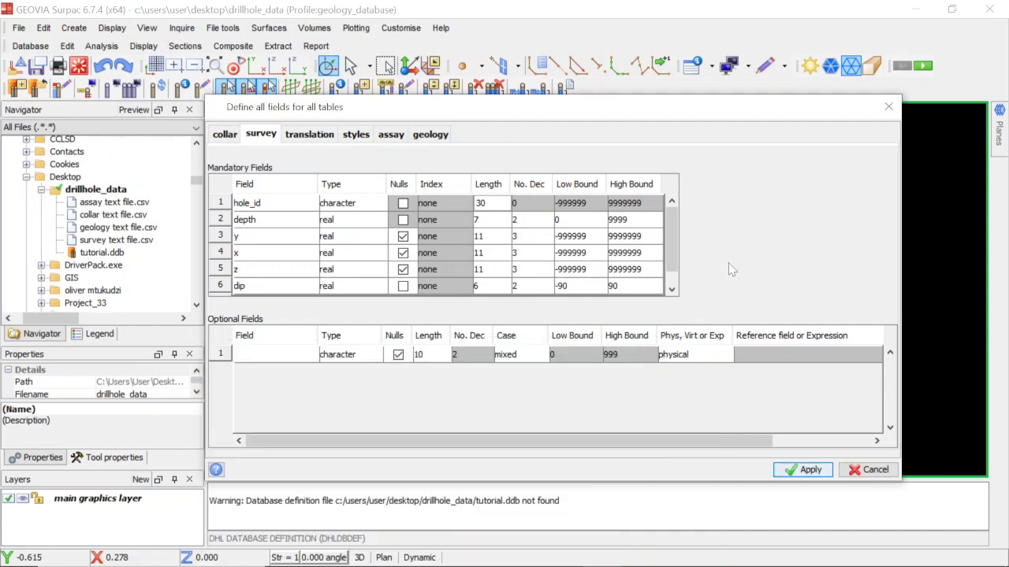
left_click(488, 203)
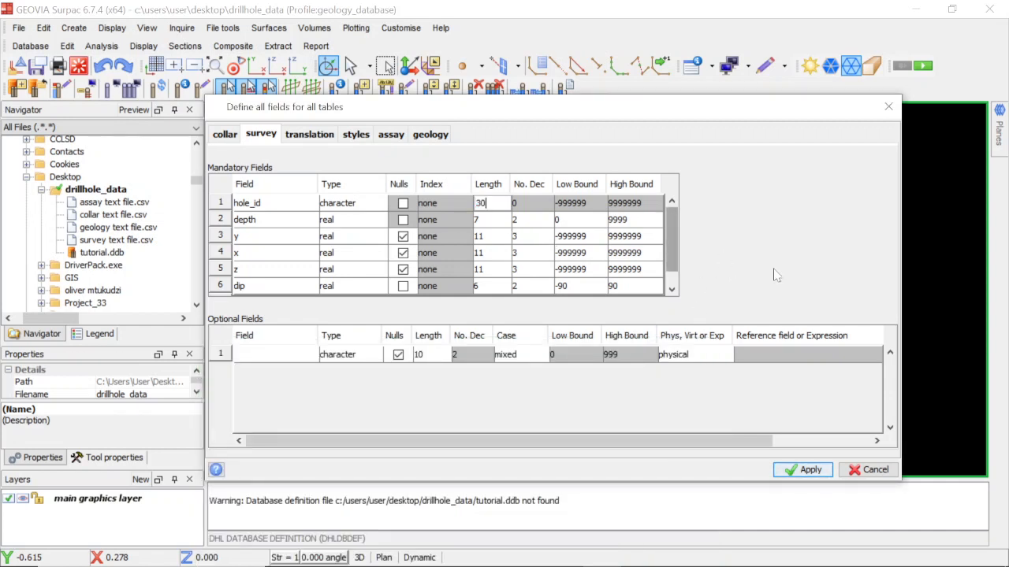
Show the assay table's field definitions in Surpac and bring up the assay text file in Excel in front of them.
left_click(384, 136)
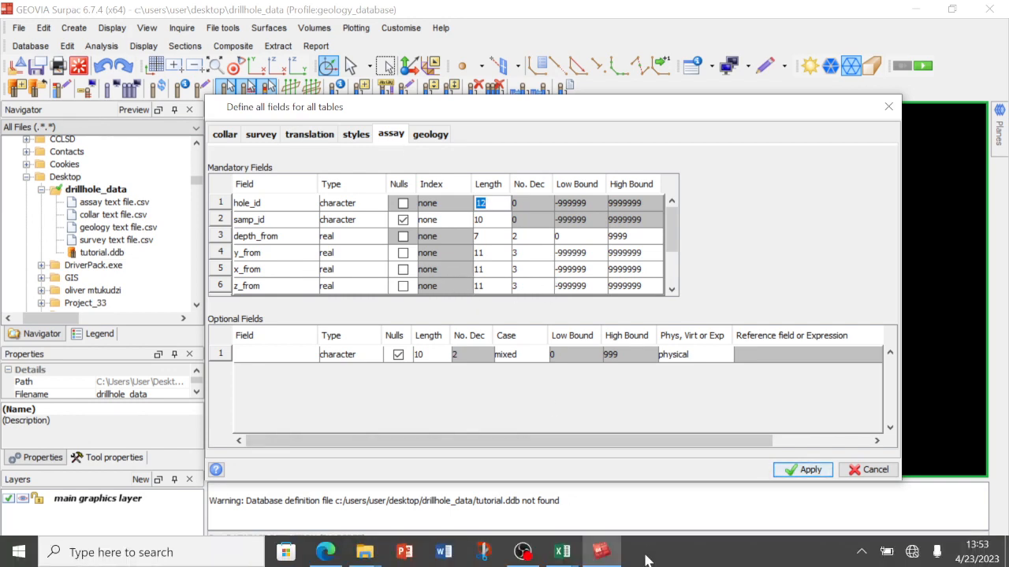
mouse_move(562, 556)
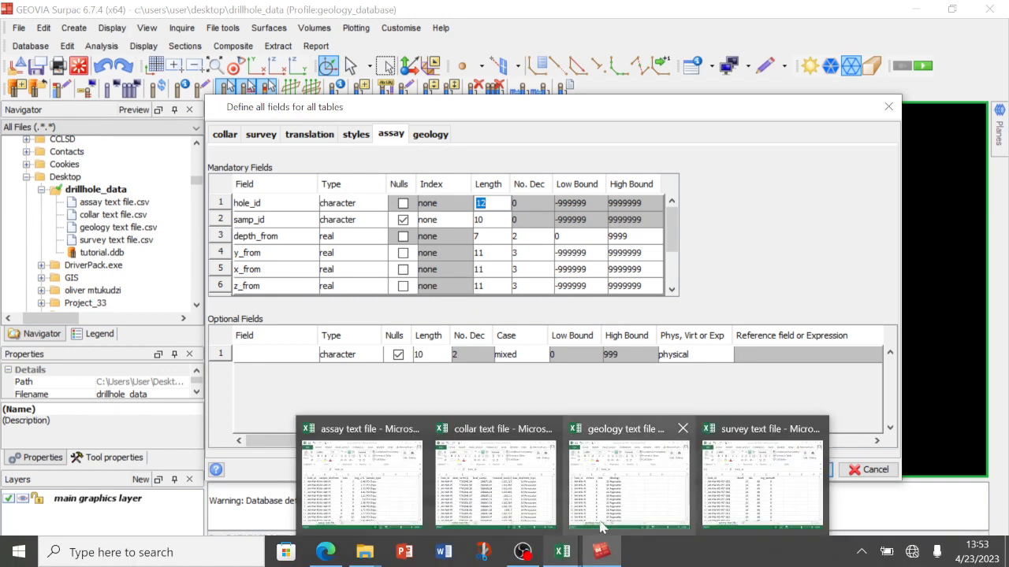
mouse_move(593, 487)
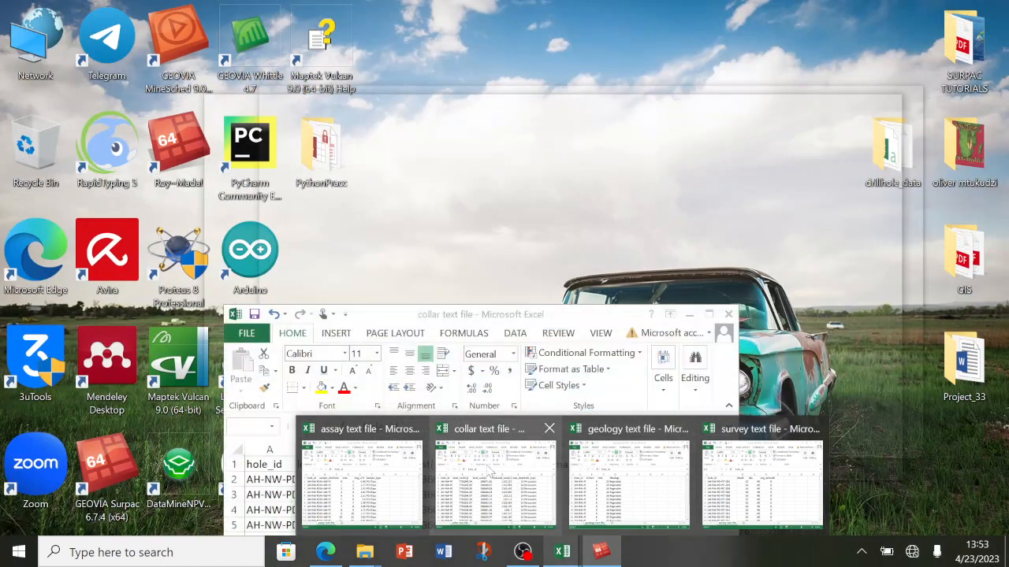
left_click(490, 471)
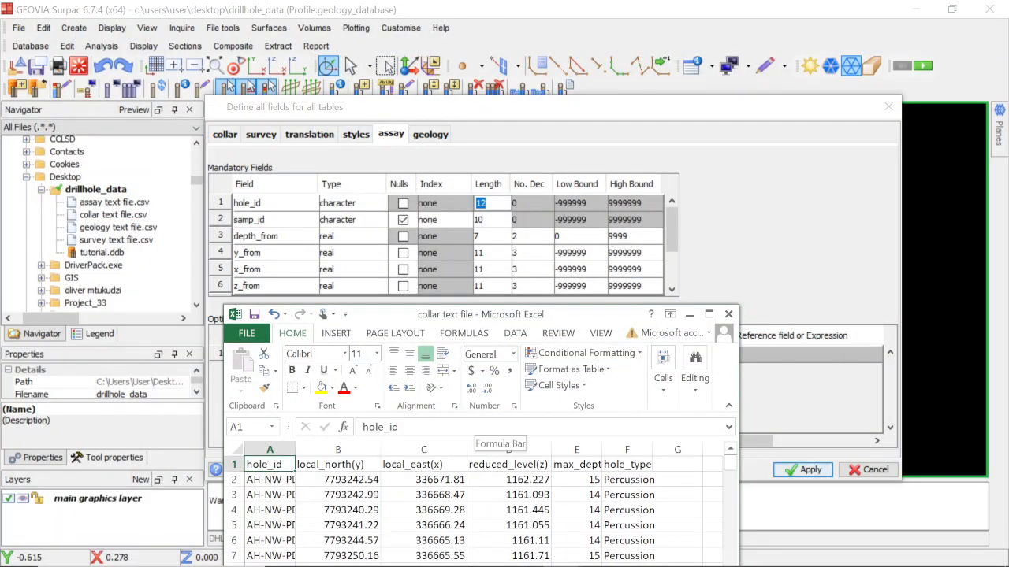
mouse_move(565, 557)
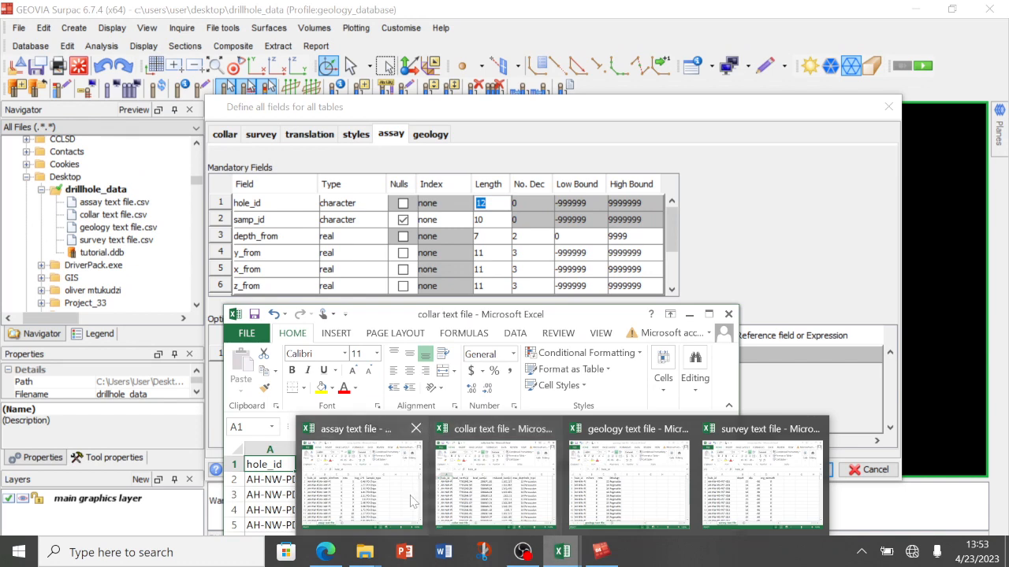
left_click(378, 471)
left_click_drag(570, 290, 520, 331)
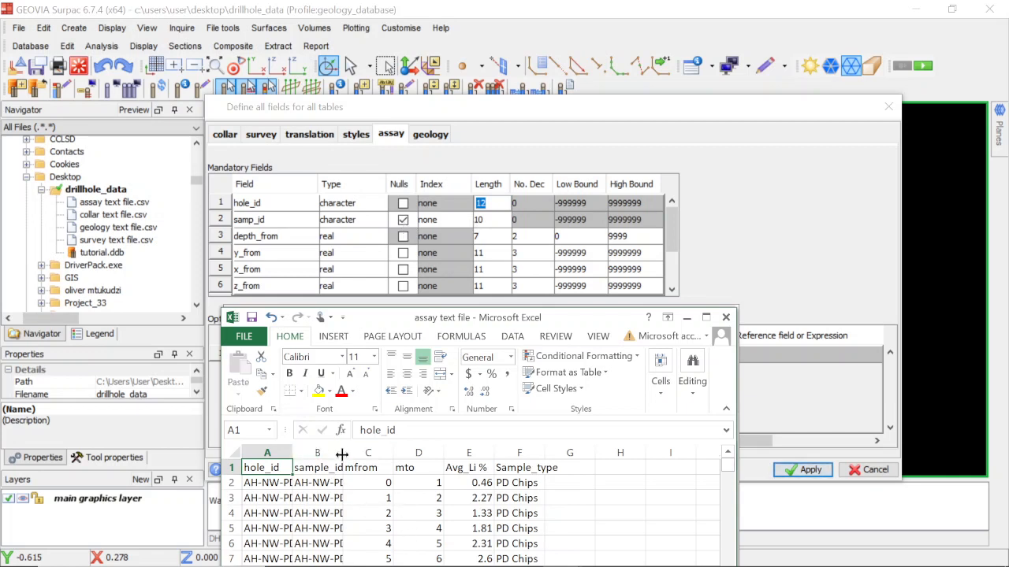
Widen the assay text file's sample_id column in Excel, and set the assay table's samp_id and hole_id lengths to 30 in Surpac.
left_click_drag(348, 454, 380, 455)
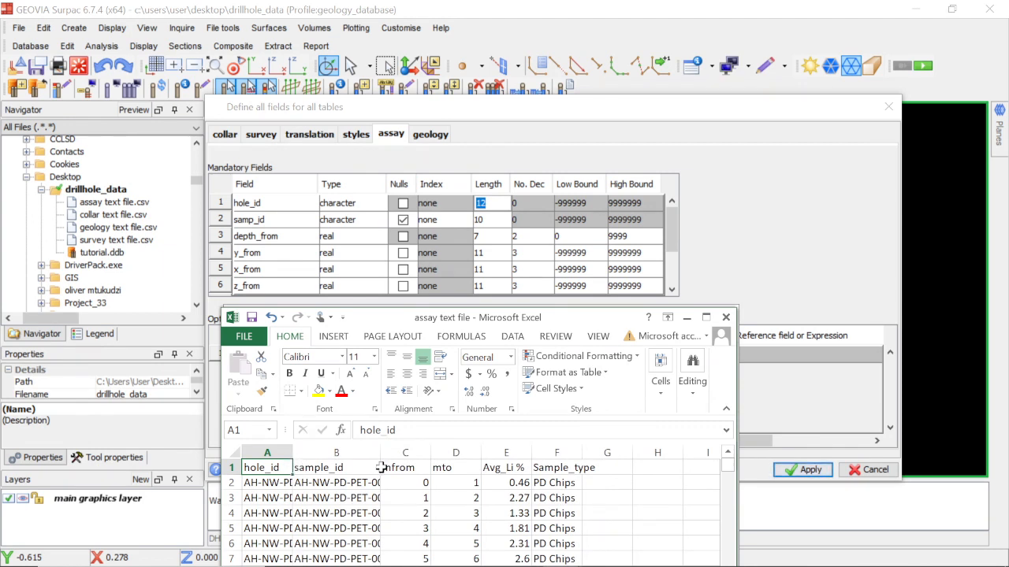
left_click_drag(380, 455, 423, 455)
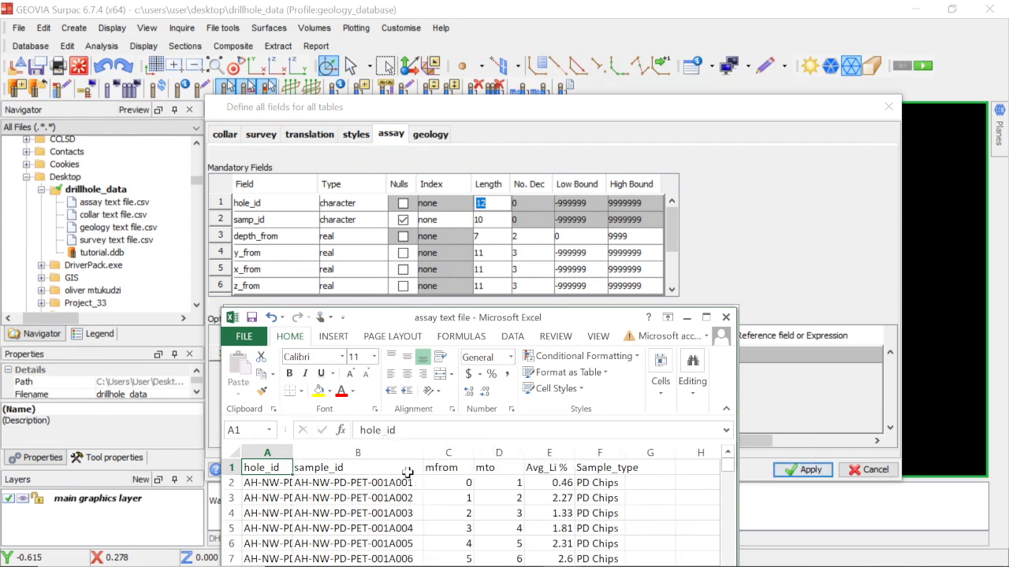
left_click(491, 224)
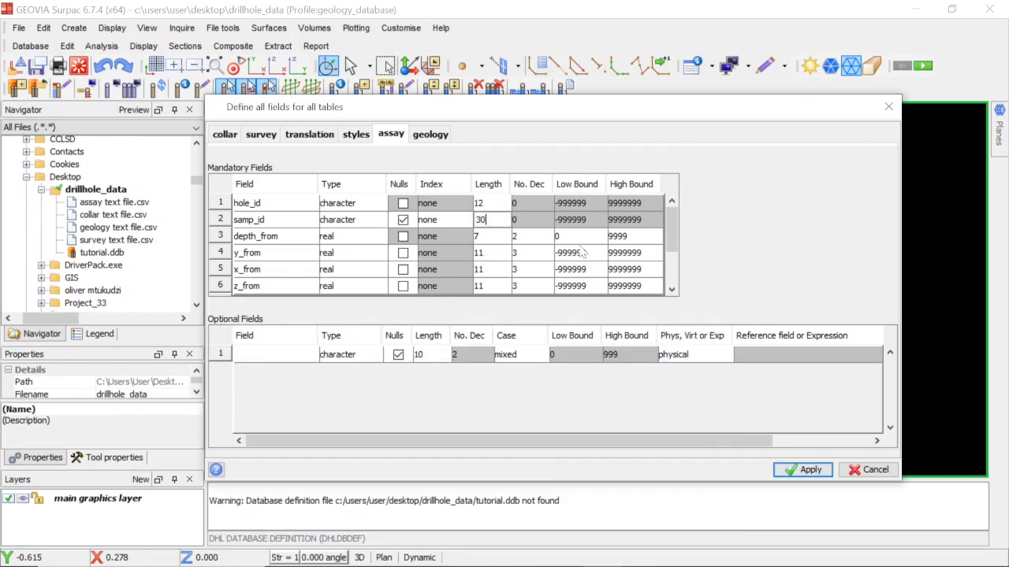
left_click(490, 203)
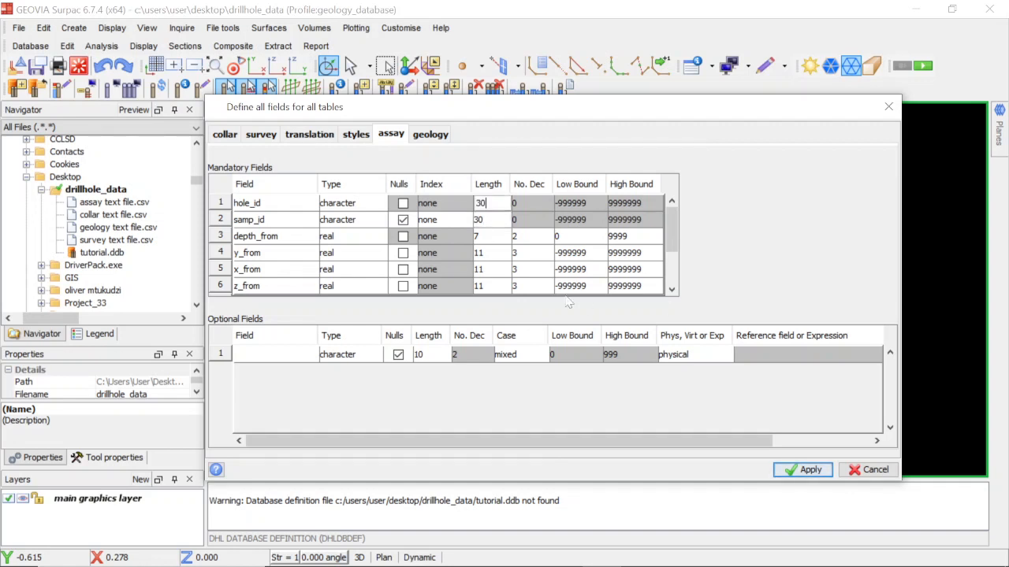
Allow nulls for y_from, x_from, z_from, y_to, x_to and z_to in the assay table.
scroll(518, 291, "down", 2)
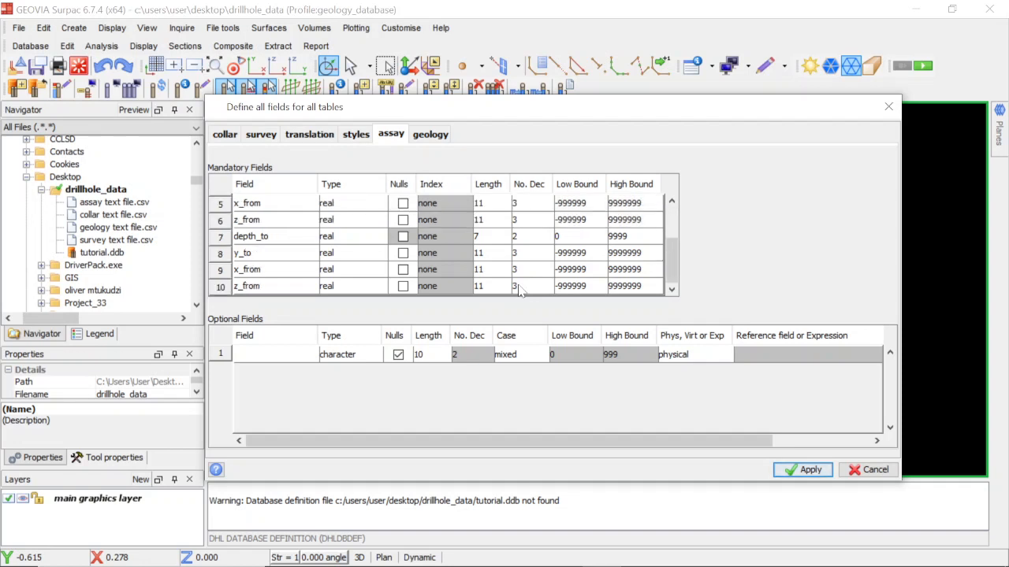
scroll(426, 256, "up", 2)
left_click(403, 253)
left_click(402, 269)
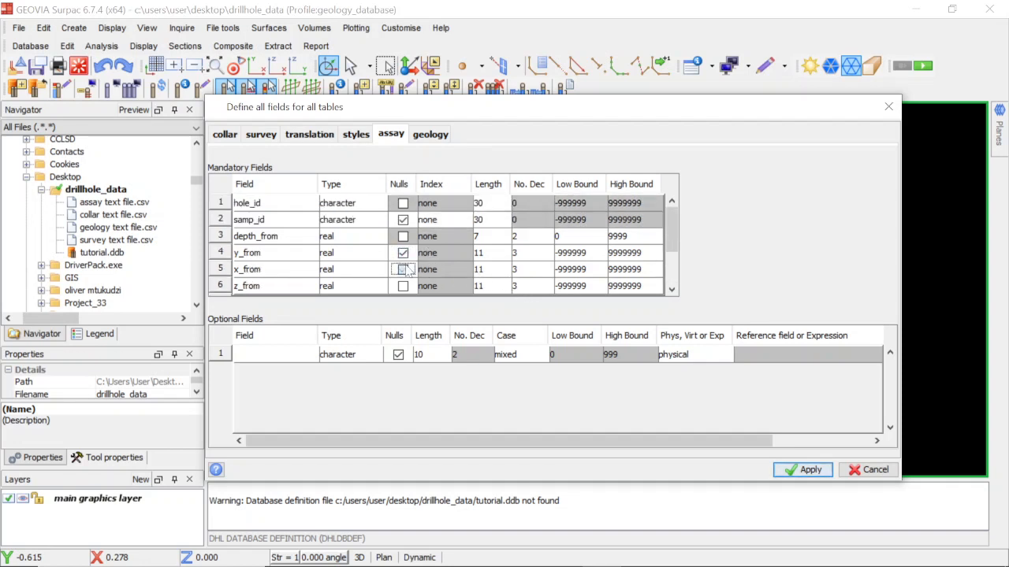
left_click(403, 286)
scroll(676, 244, "down", 2)
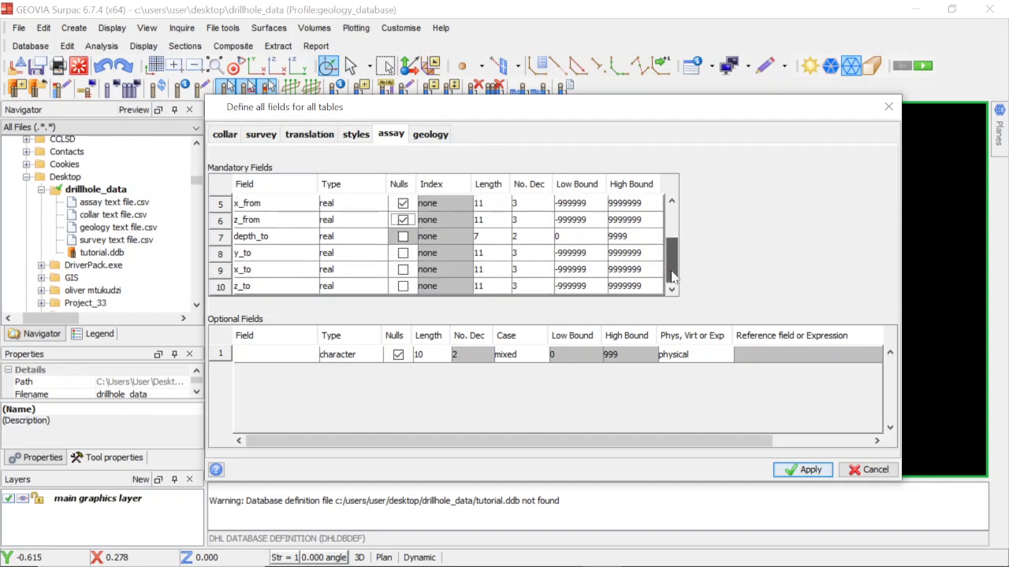
left_click(402, 253)
left_click(403, 269)
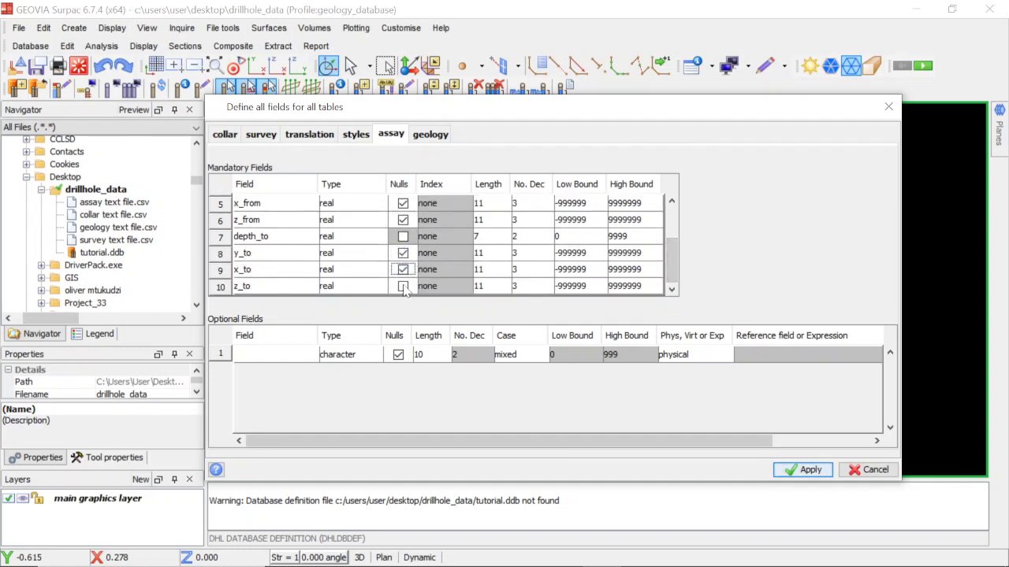
left_click(403, 286)
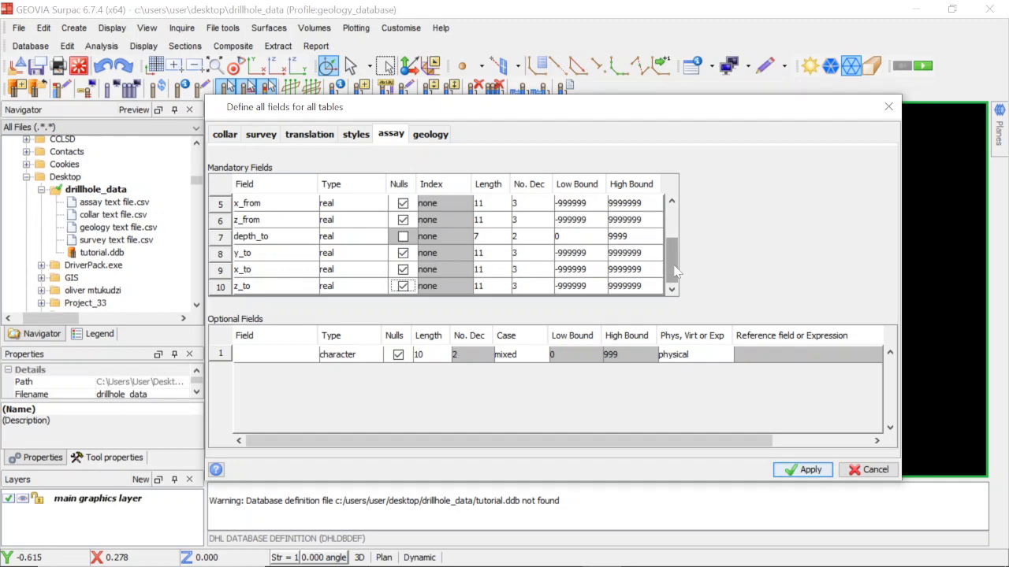
scroll(675, 271, "up", 2)
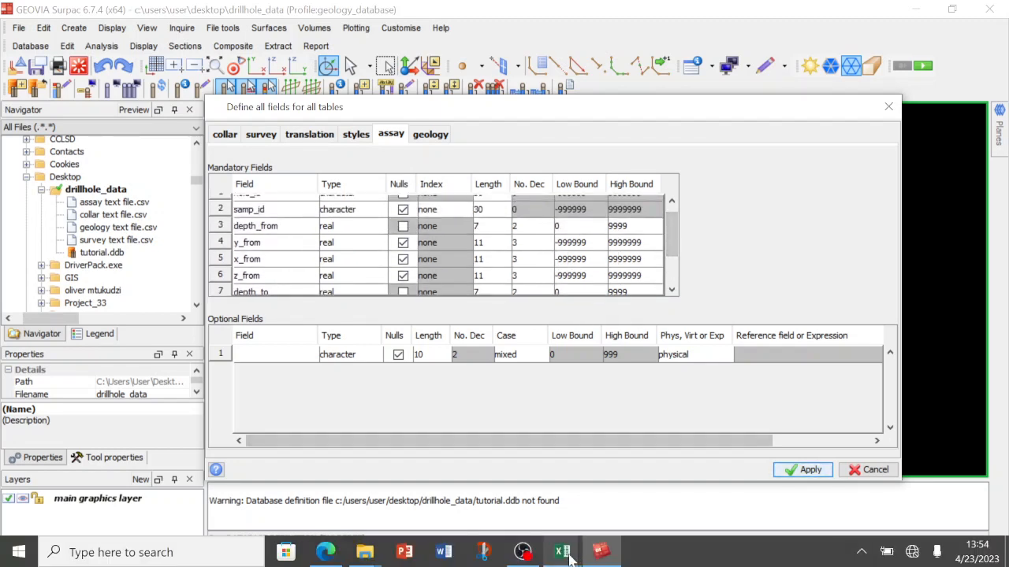
left_click(562, 552)
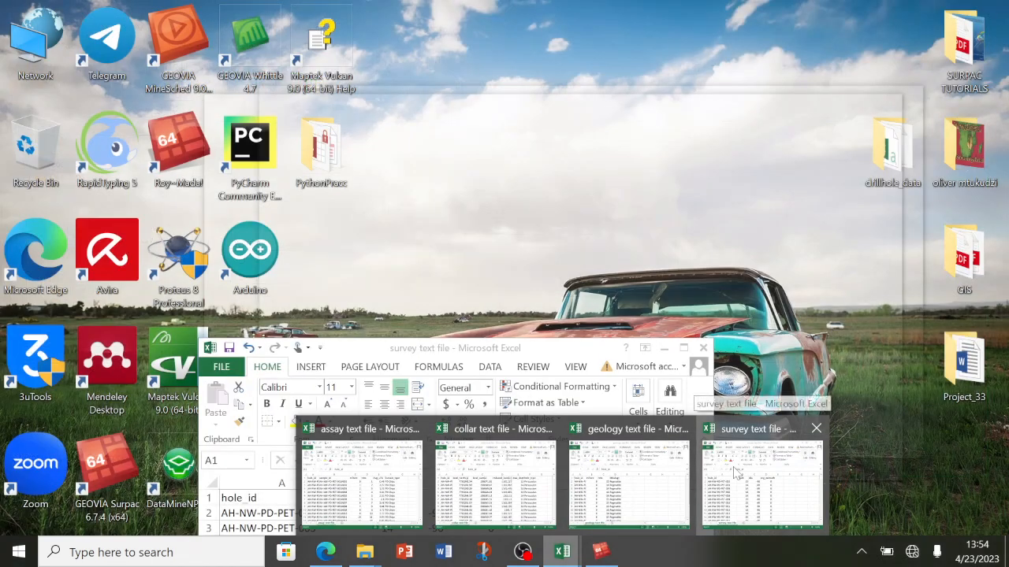
left_click(737, 473)
left_click(663, 348)
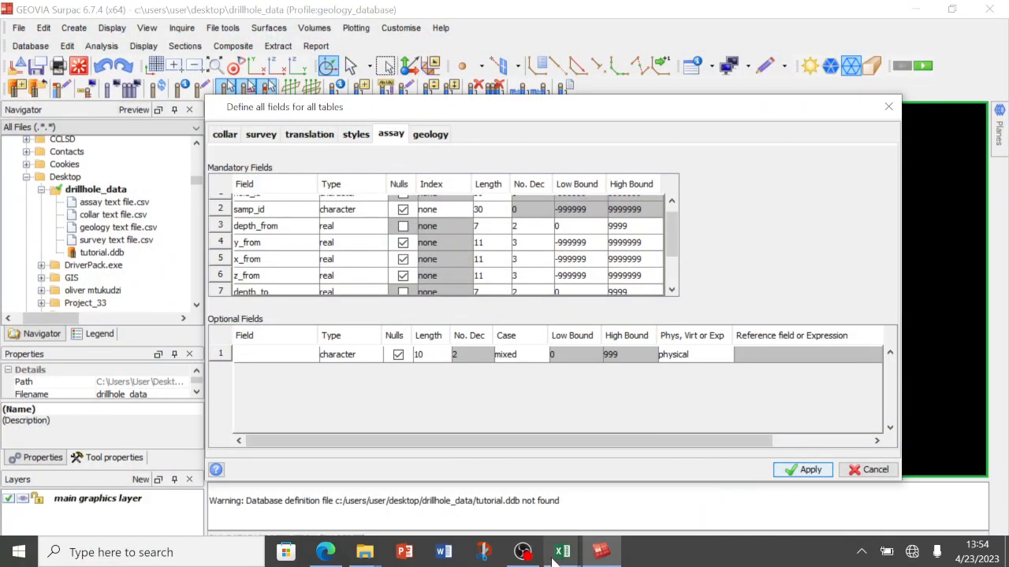
Check the assay text file's columns in Excel, and add an optional real field named ave_li to the assay table in Surpac.
mouse_move(556, 552)
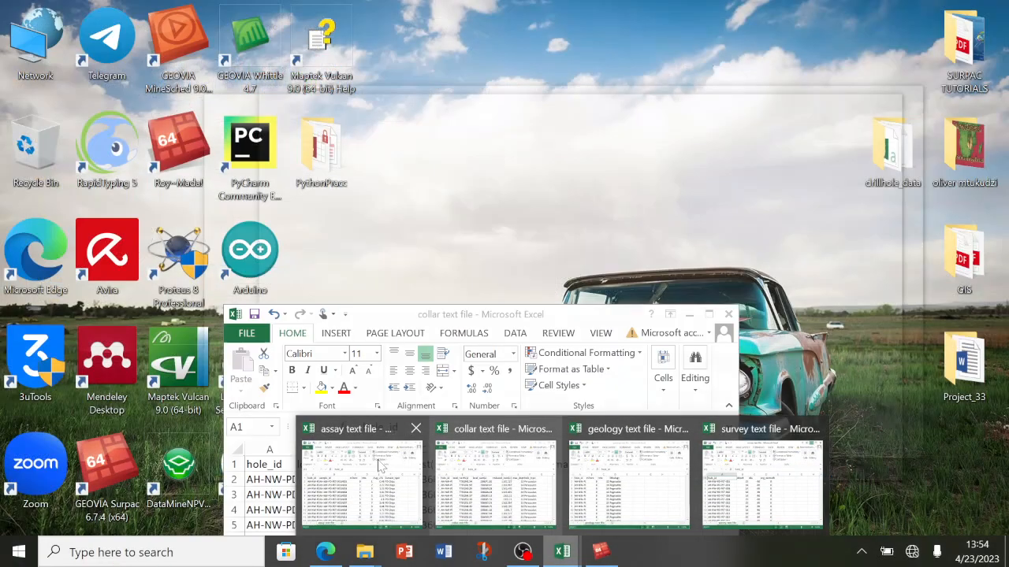
left_click(363, 481)
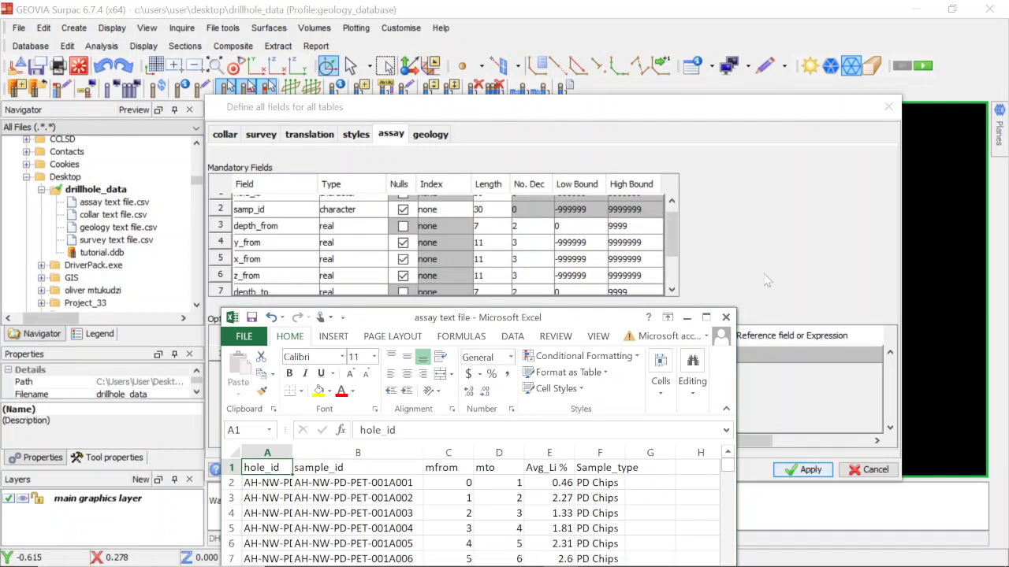
left_click(803, 253)
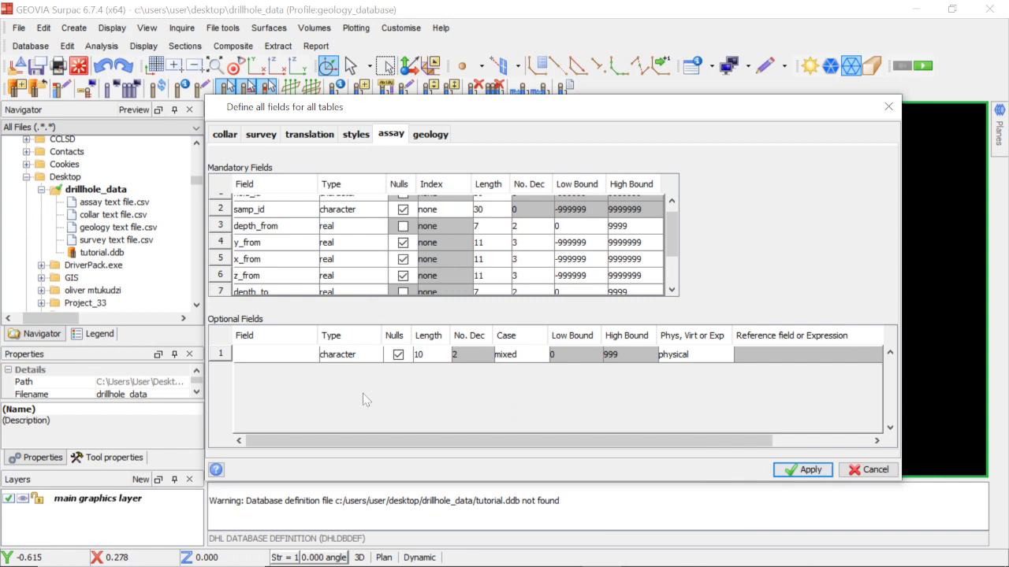
double_click(298, 359)
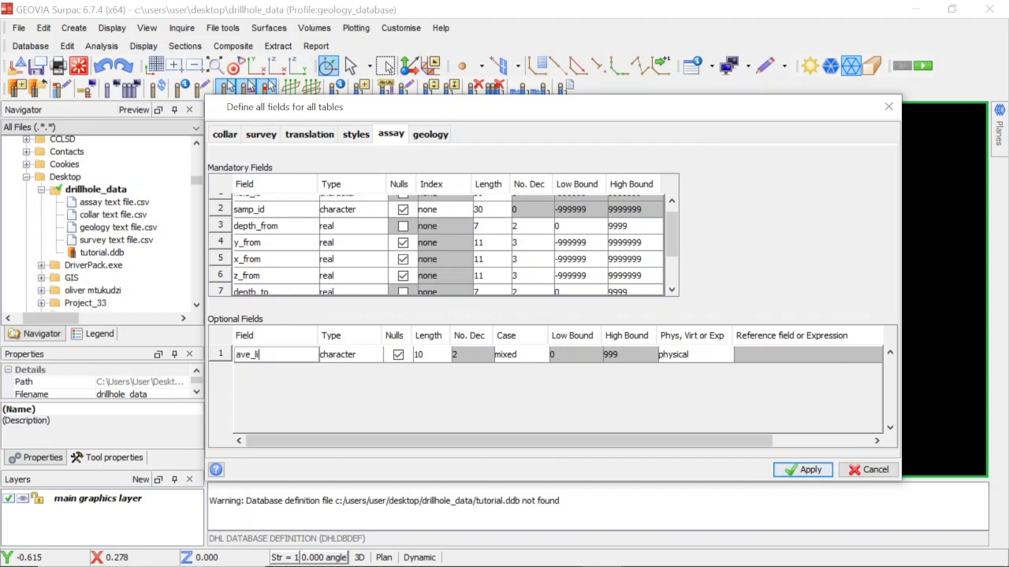
left_click(355, 356)
left_click(346, 445)
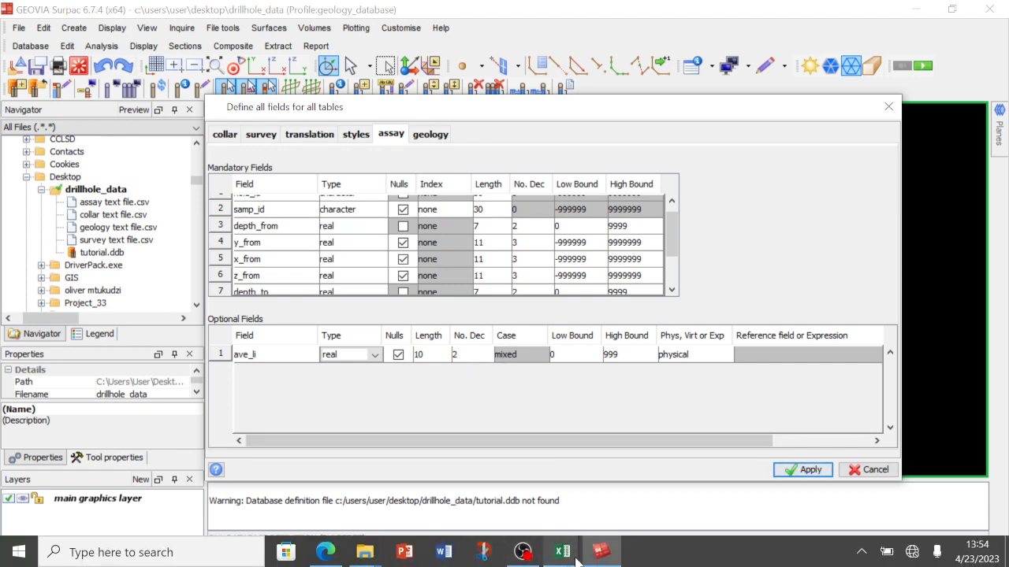
Recheck the assay text file's columns in Excel, and add a second optional field row below ave_li in Surpac.
mouse_move(562, 551)
left_click(423, 510)
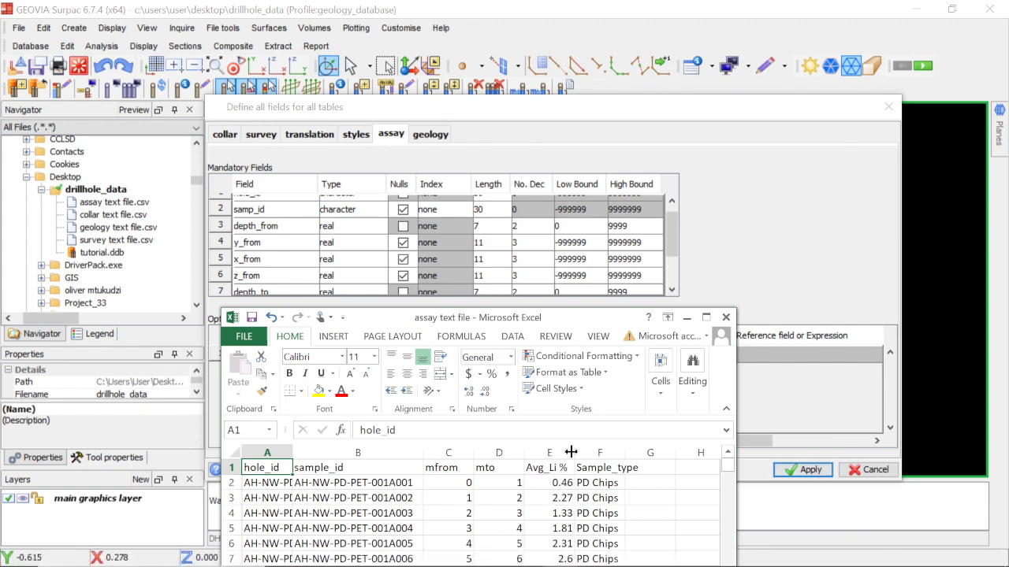
left_click(756, 243)
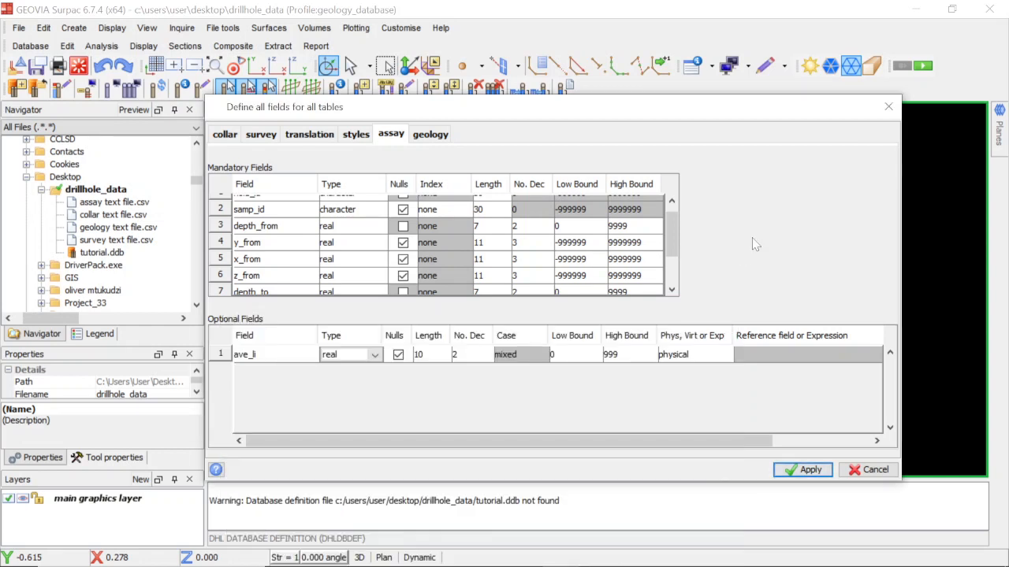
double_click(277, 357)
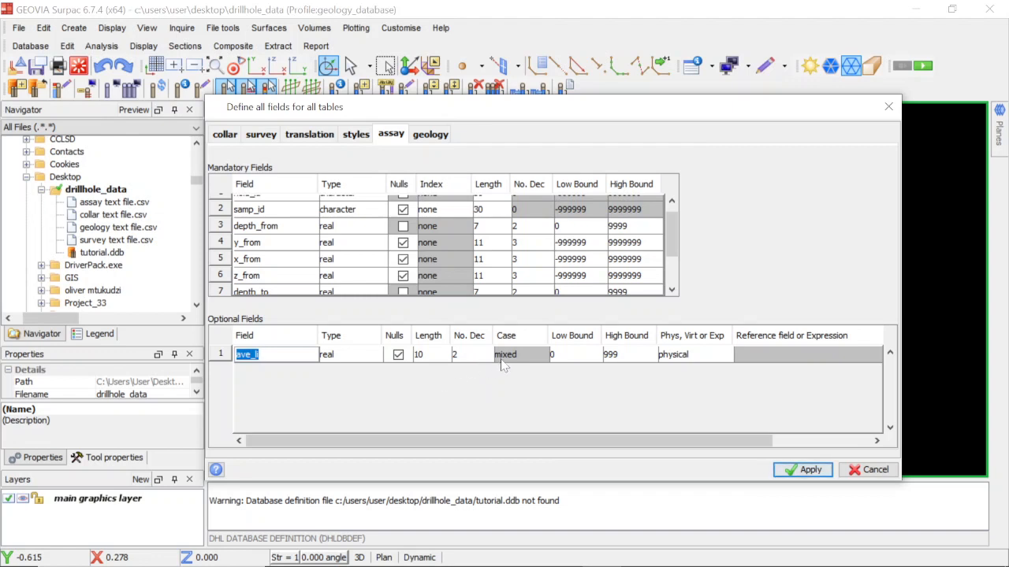
right_click(221, 355)
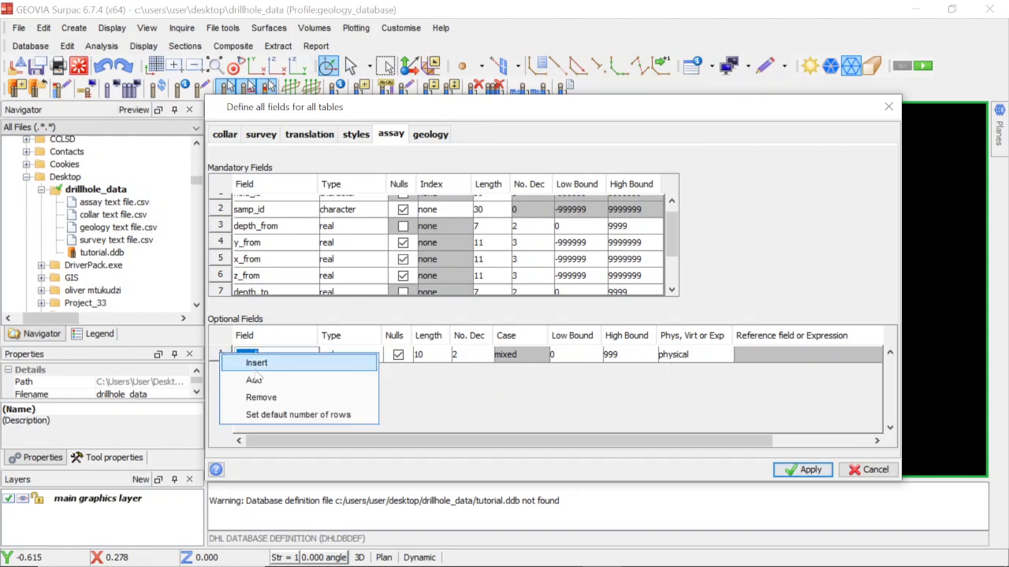
left_click(254, 381)
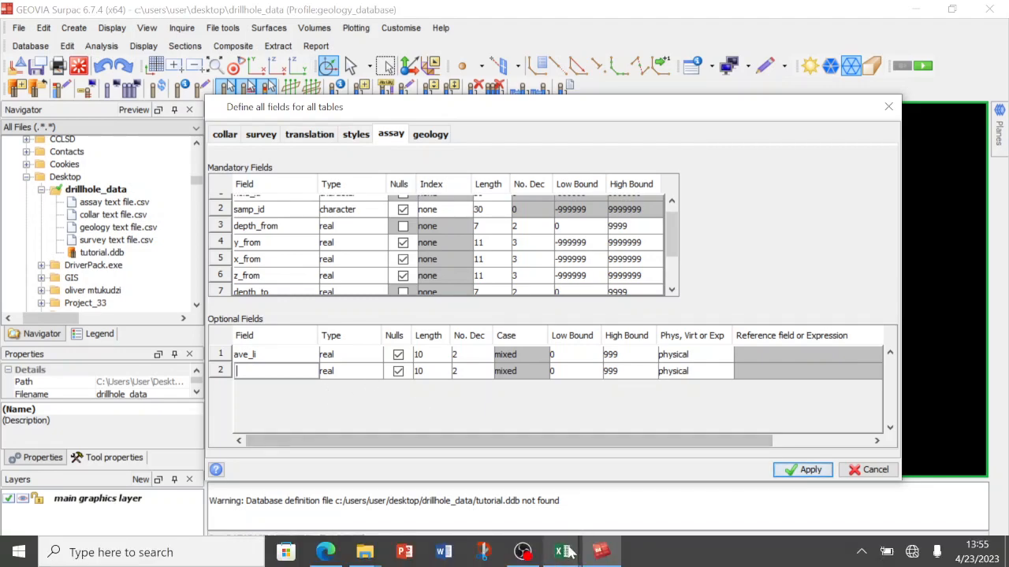
Look up the last column's header in the assay text file in Excel, and define the new optional field as sample_type, type character, in Surpac.
mouse_move(561, 551)
left_click(387, 504)
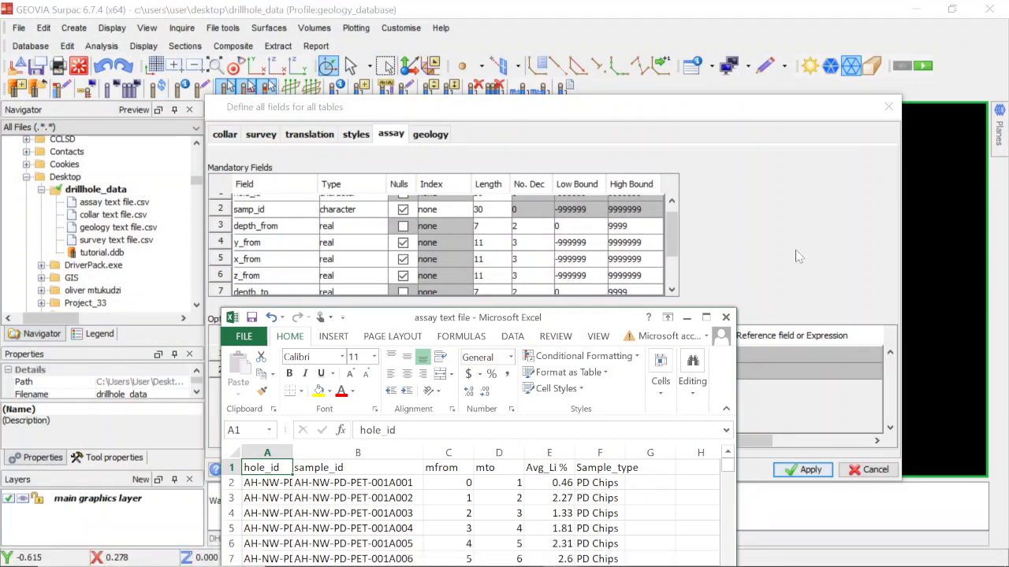
left_click(796, 256)
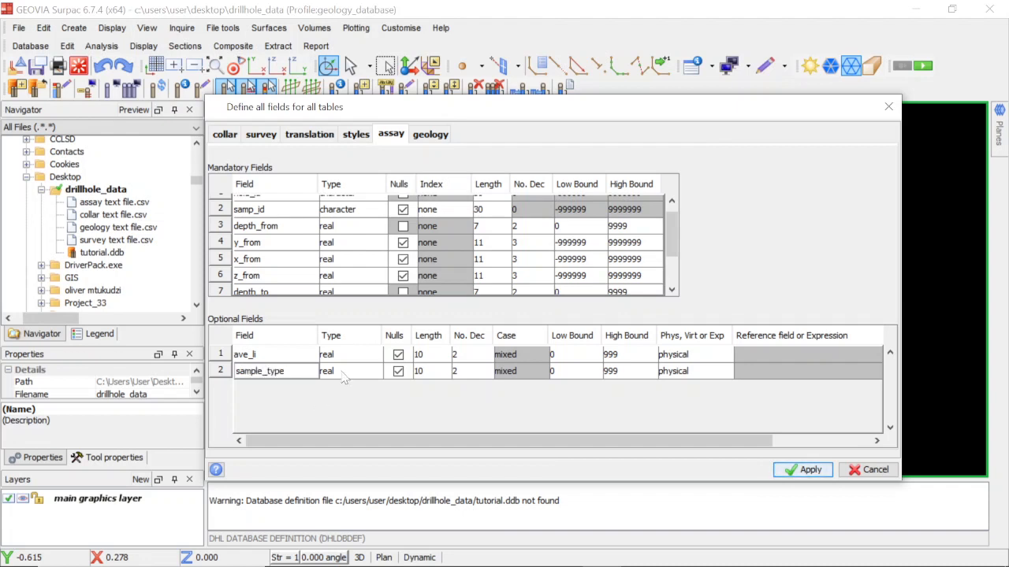
left_click(343, 371)
left_click(347, 396)
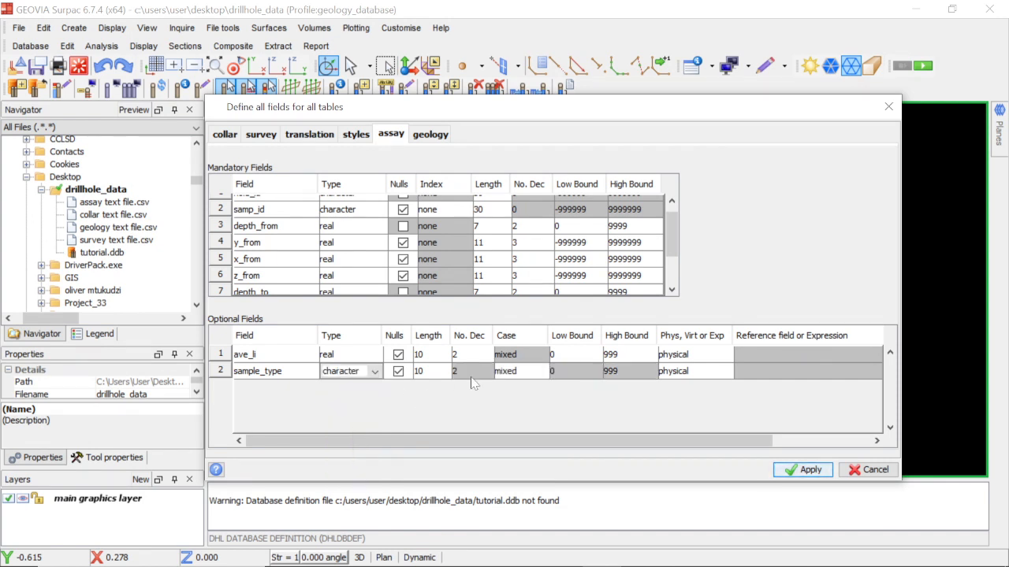
Set the length of sample_type in the assay table to 30, and review the table's mandatory fields.
left_click(430, 373)
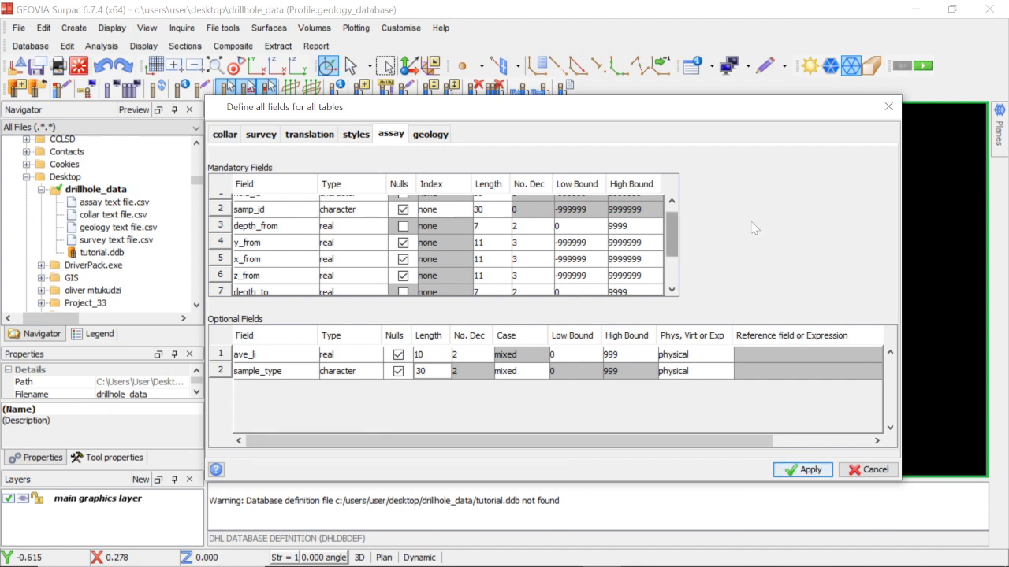
scroll(675, 246, "up", 1)
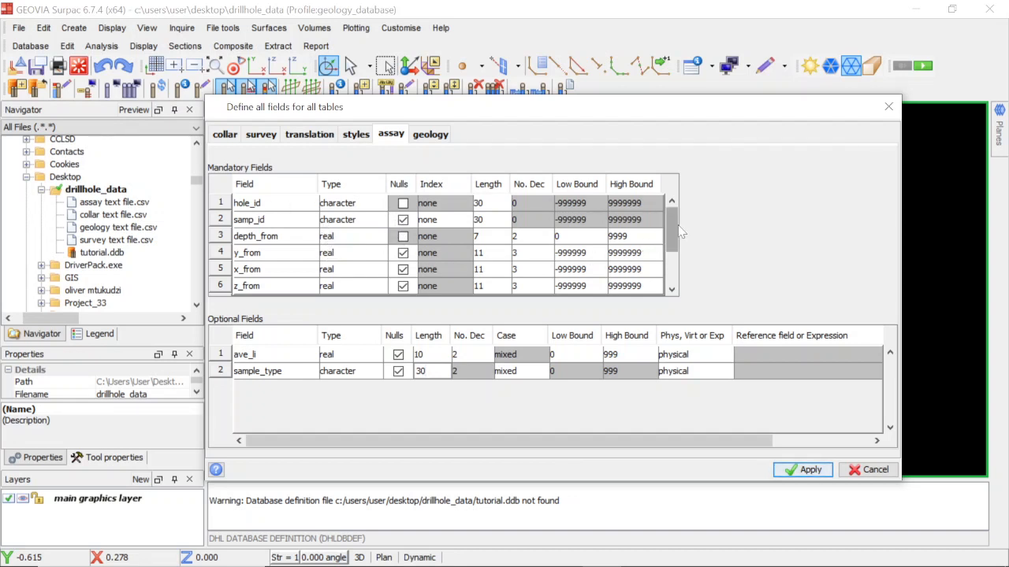
left_click(677, 272)
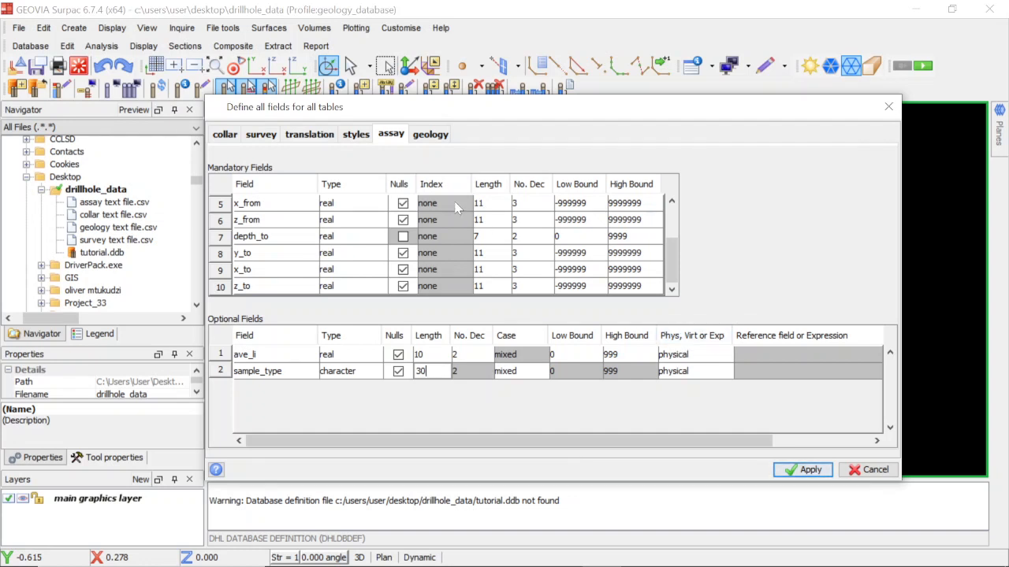
Check the geology text file's columns in Excel, and set the hole_id length in Surpac's geology table to 30.
left_click(430, 134)
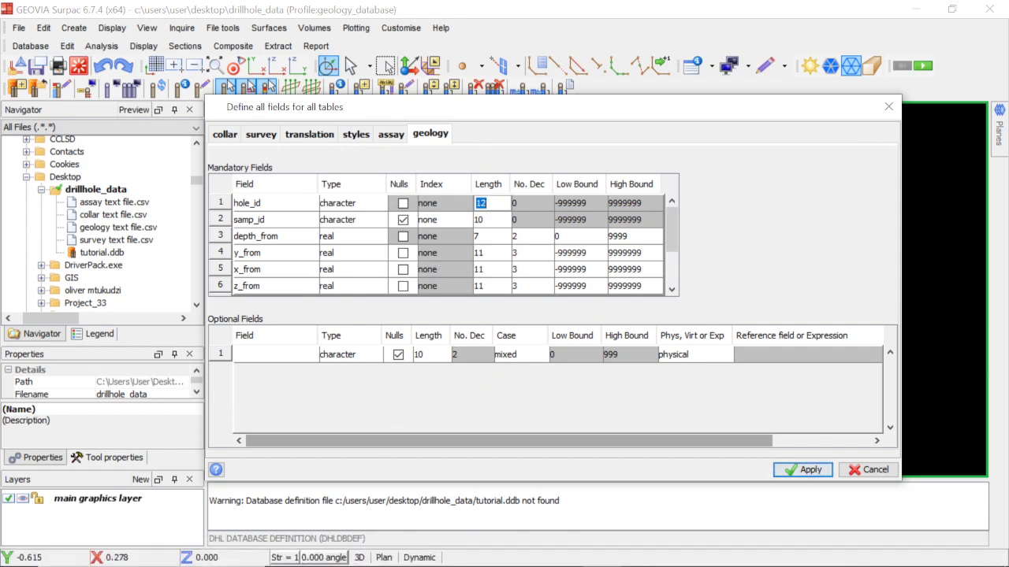
left_click(577, 558)
left_click(619, 478)
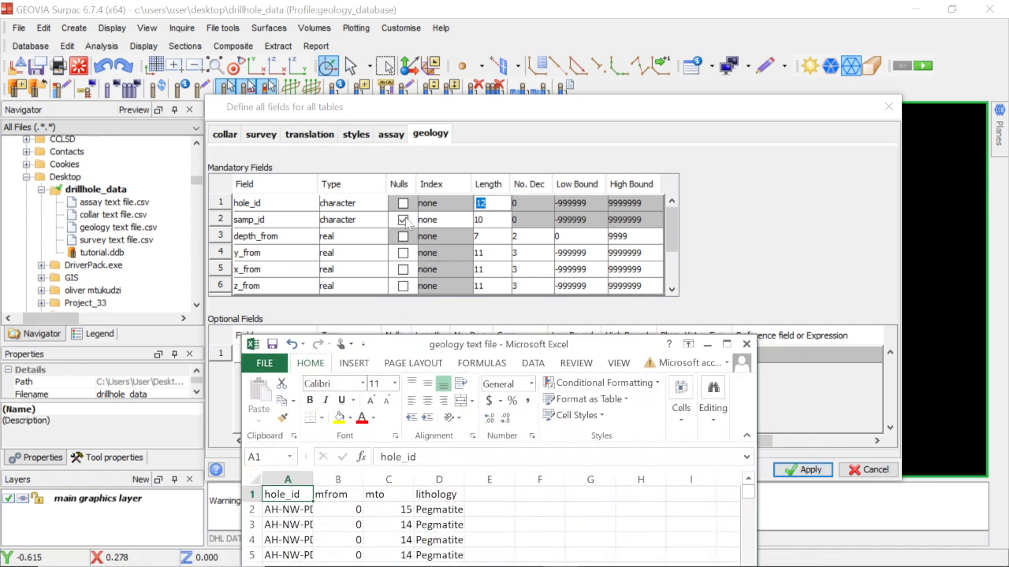
left_click(489, 203)
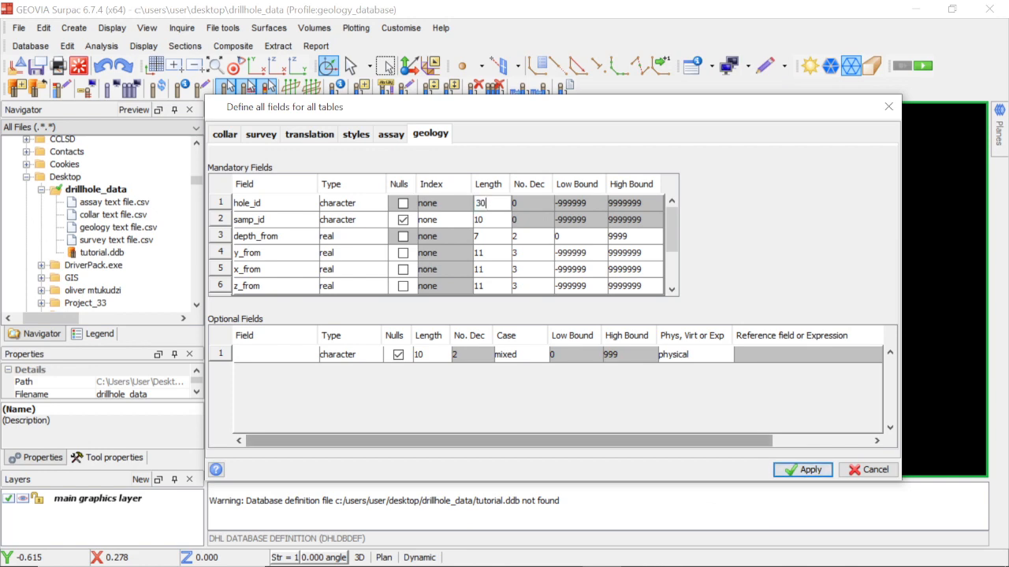
Allow nulls for y_from, x_from, z_from, y_to, x_to and z_to in the geology table.
mouse_move(567, 554)
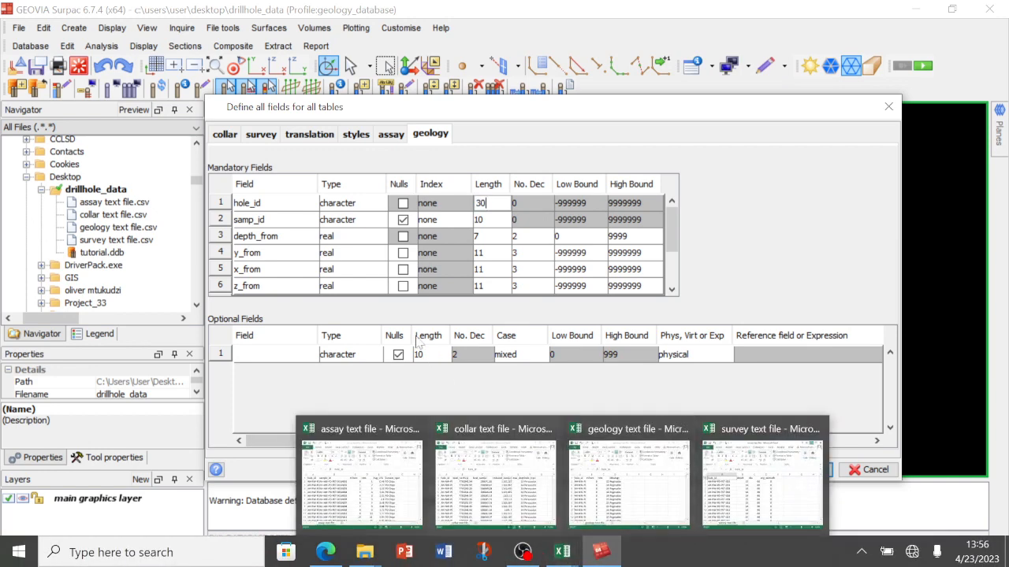
left_click(403, 253)
left_click(402, 270)
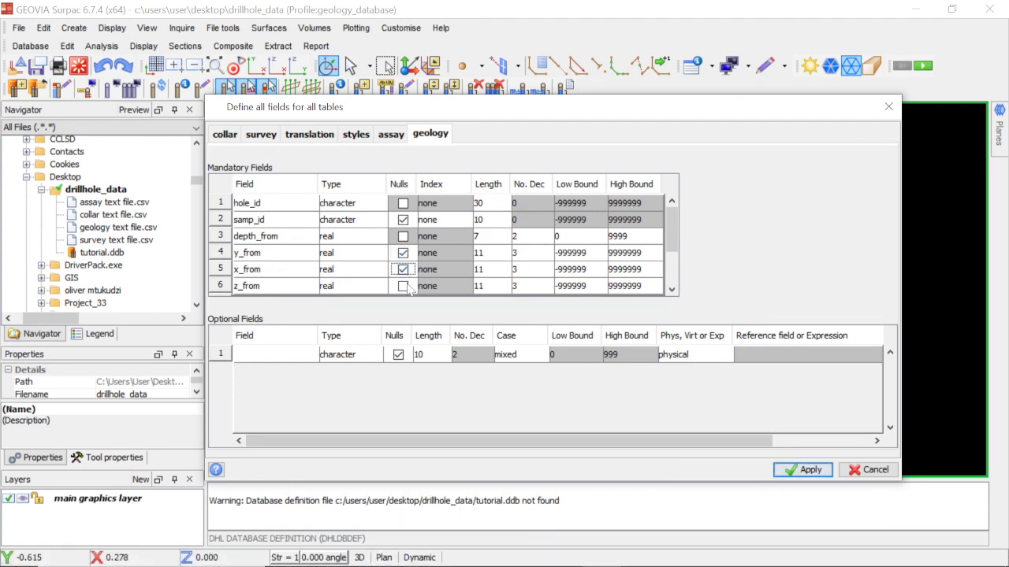
left_click(403, 286)
scroll(406, 280, "down", 2)
left_click(402, 253)
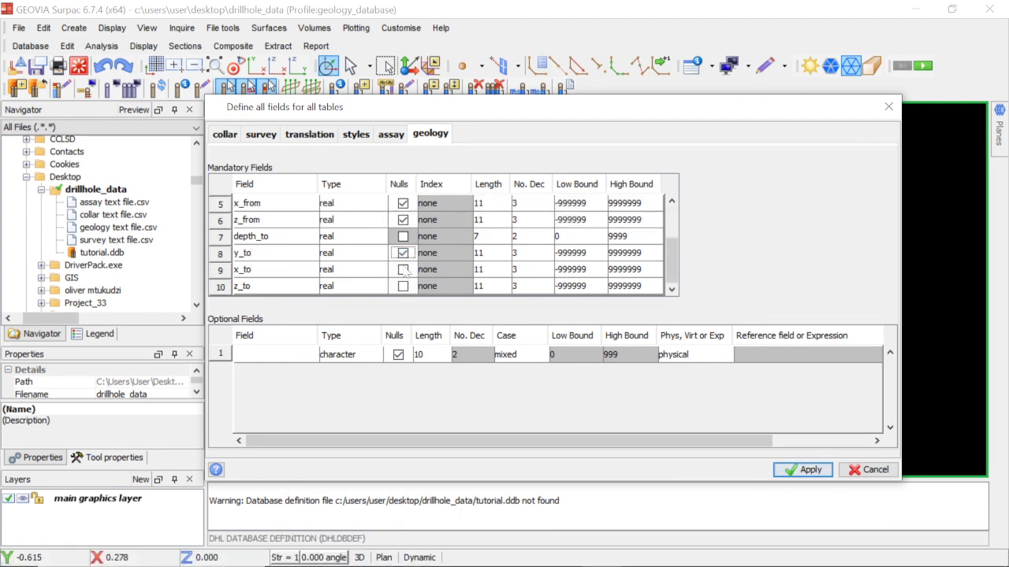
left_click(402, 269)
left_click(403, 286)
scroll(400, 252, "up", 2)
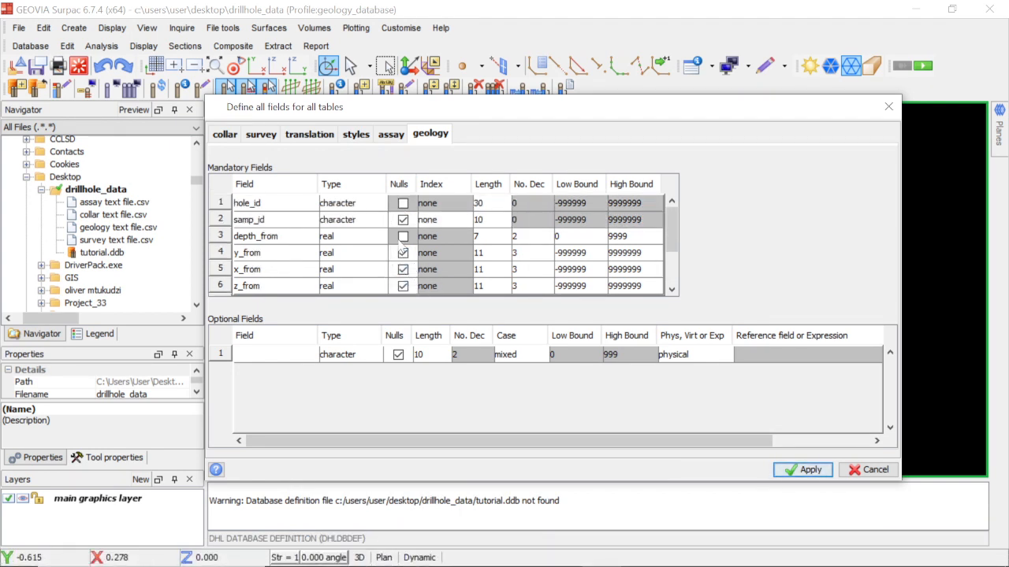
Add an optional character field named lithology with length 30 to the geology table.
scroll(408, 249, "down", 2)
scroll(409, 248, "up", 2)
scroll(417, 273, "down", 2)
left_click(237, 354)
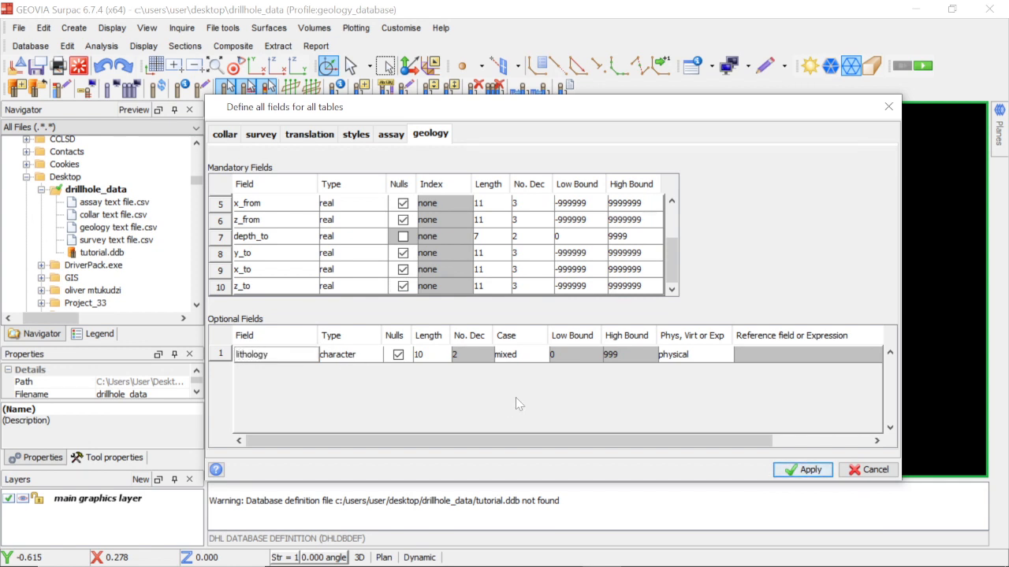
left_click(434, 354)
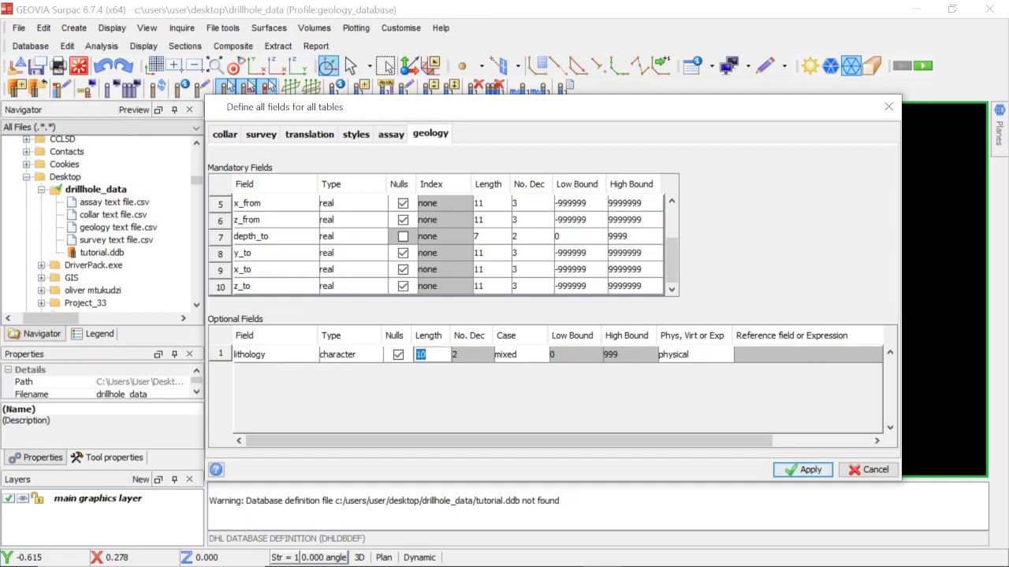
type("30")
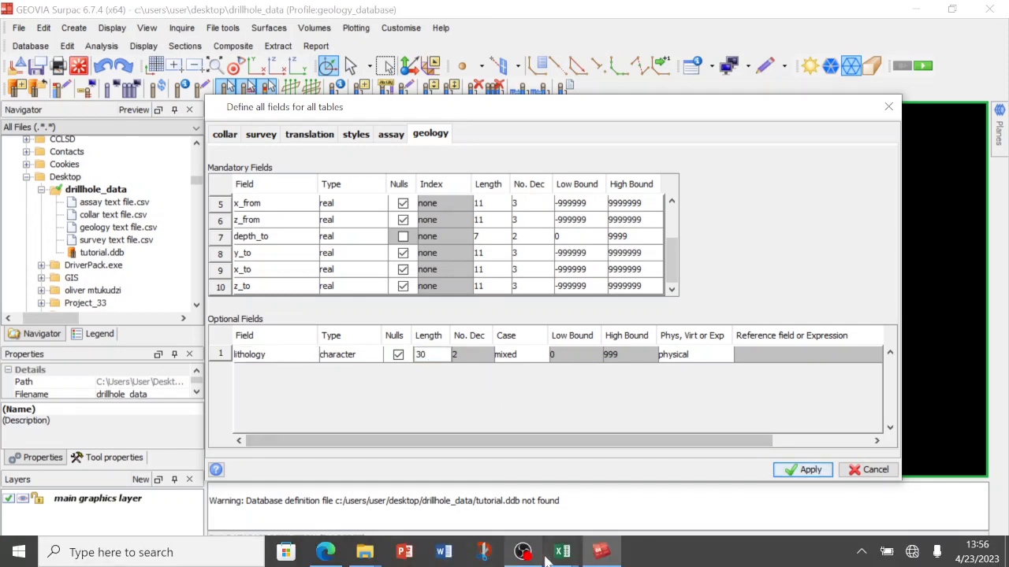
Examine the lithology entries in the geology text file in Excel, and return to Surpac's table definitions.
mouse_move(559, 554)
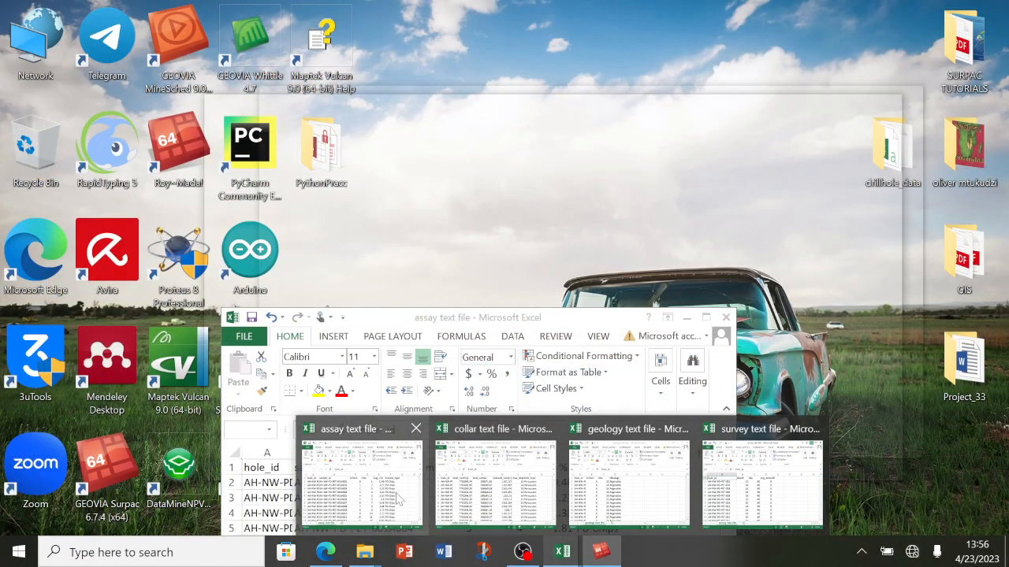
left_click(398, 498)
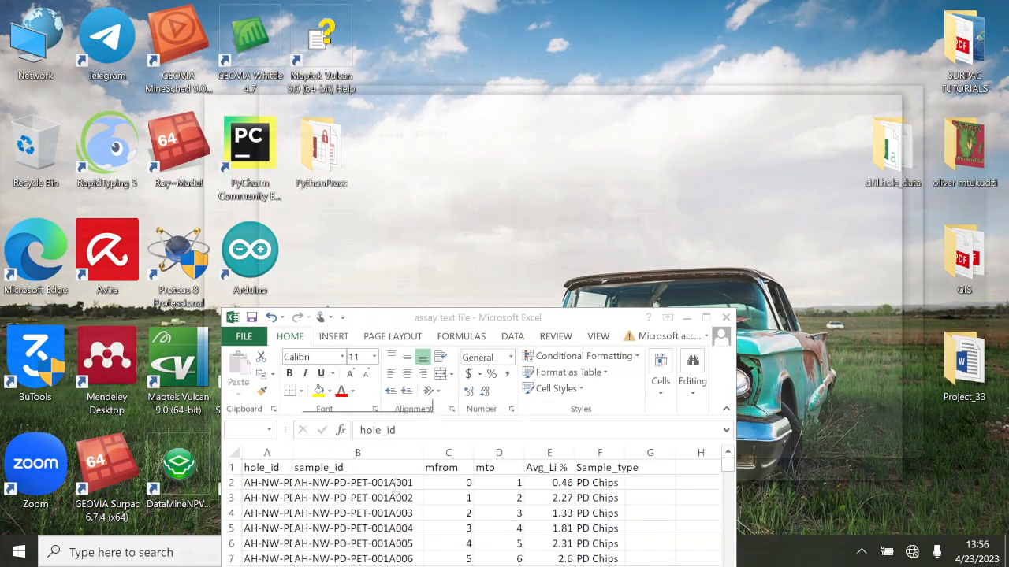
mouse_move(561, 554)
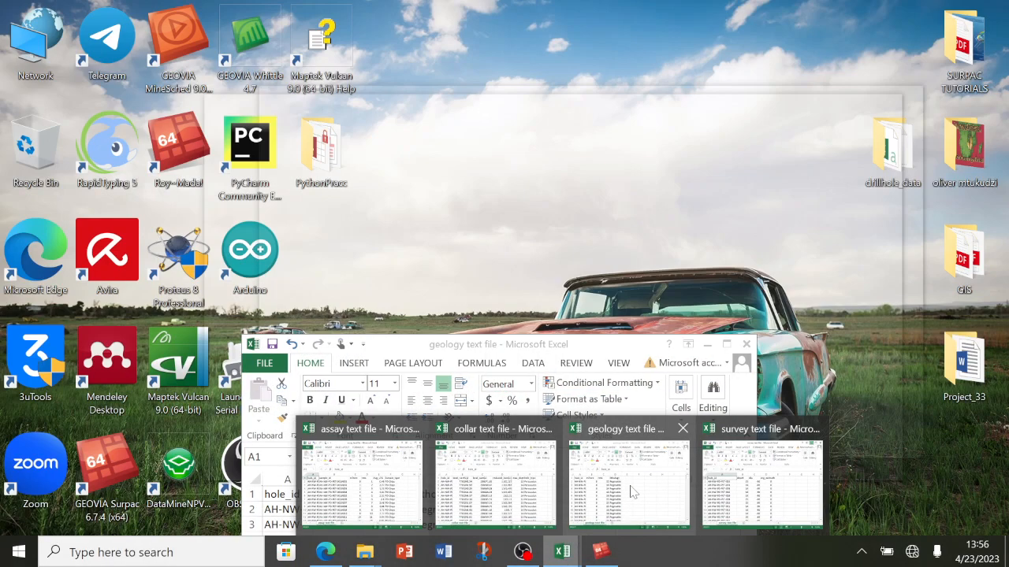
left_click(624, 489)
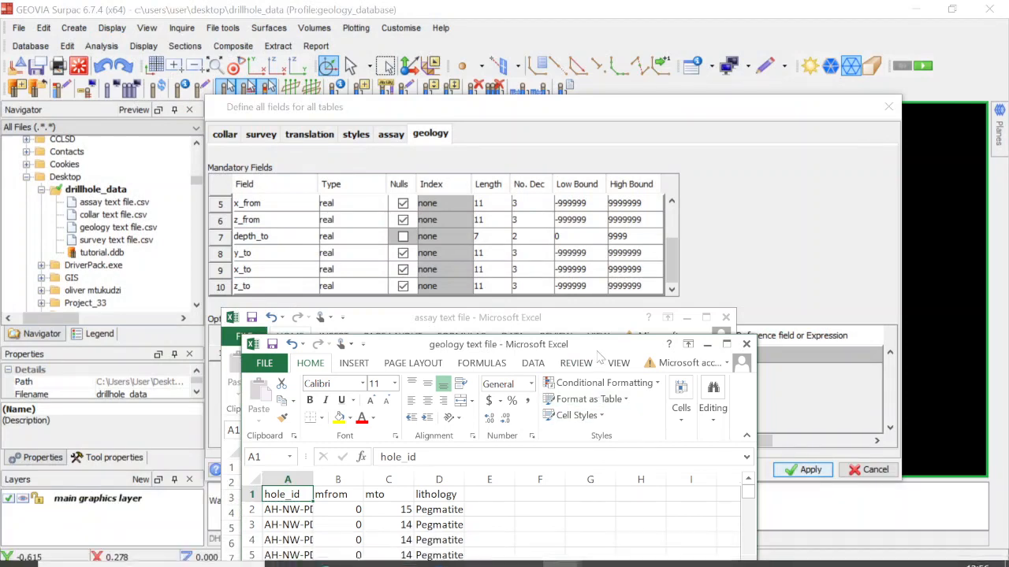
left_click_drag(597, 351, 589, 310)
scroll(443, 500, "down", 16)
scroll(443, 499, "down", 3)
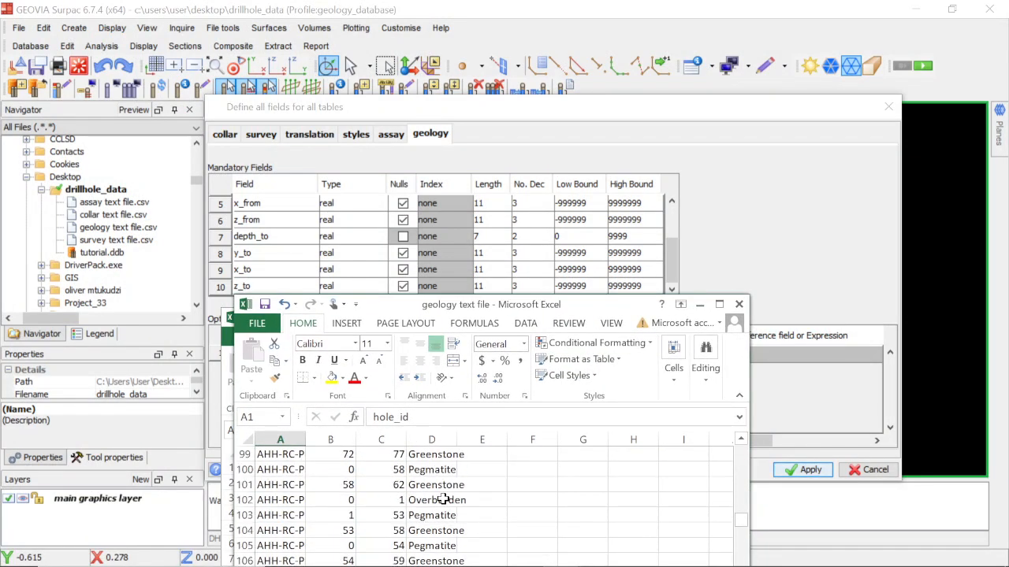
scroll(444, 500, "up", 19)
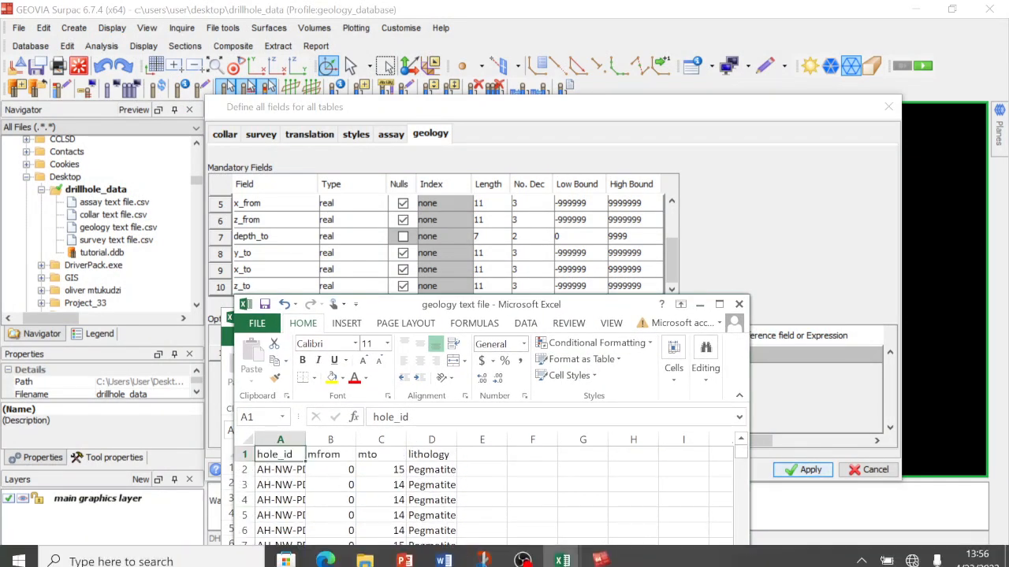
left_click(699, 304)
left_click(699, 310)
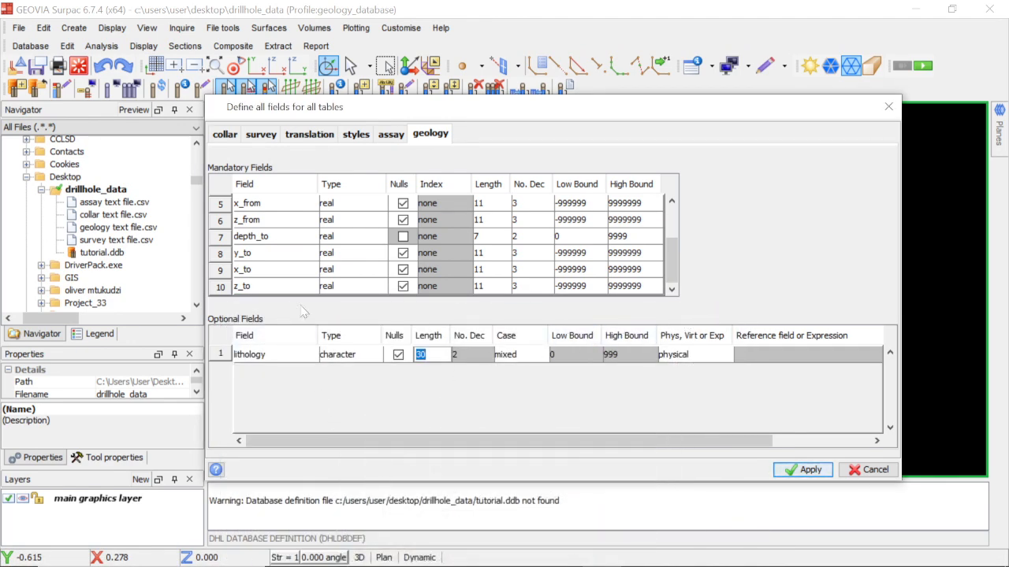
Compare the geology table's fields with the geology text file's columns in Excel, and apply all table definitions in Surpac to create the database.
scroll(345, 260, "up", 2)
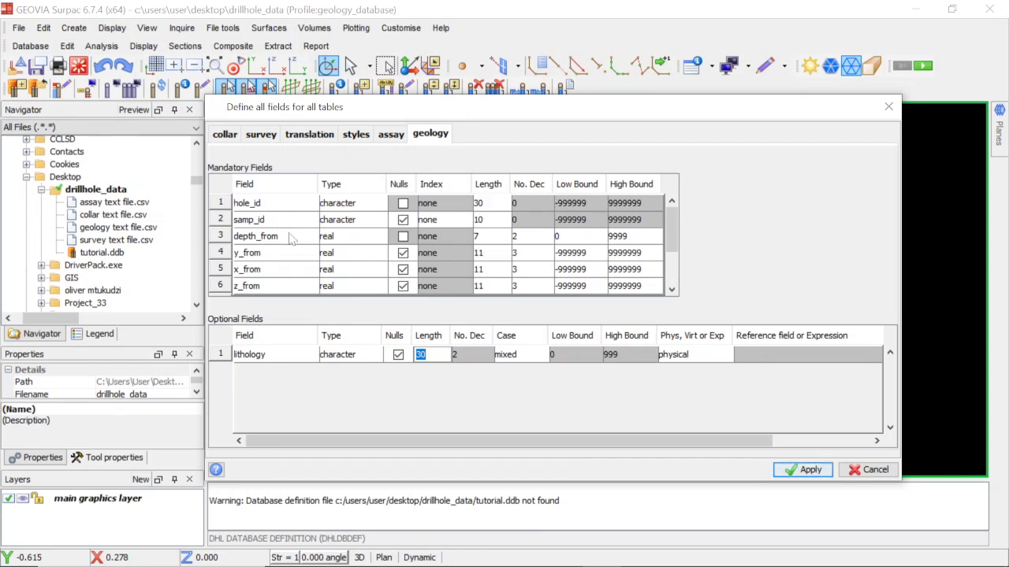
scroll(299, 244, "down", 2)
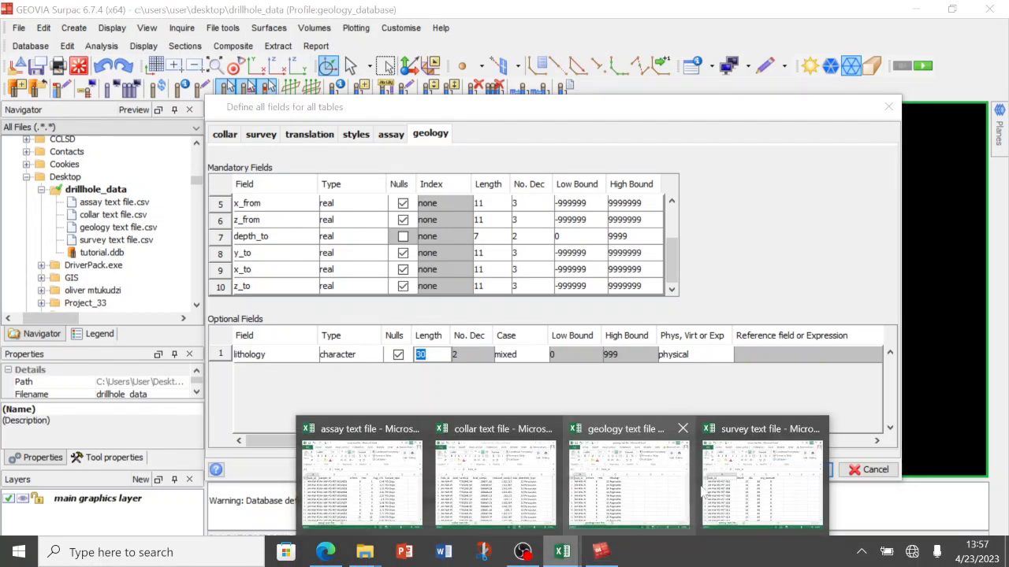
left_click(740, 482)
left_click(573, 557)
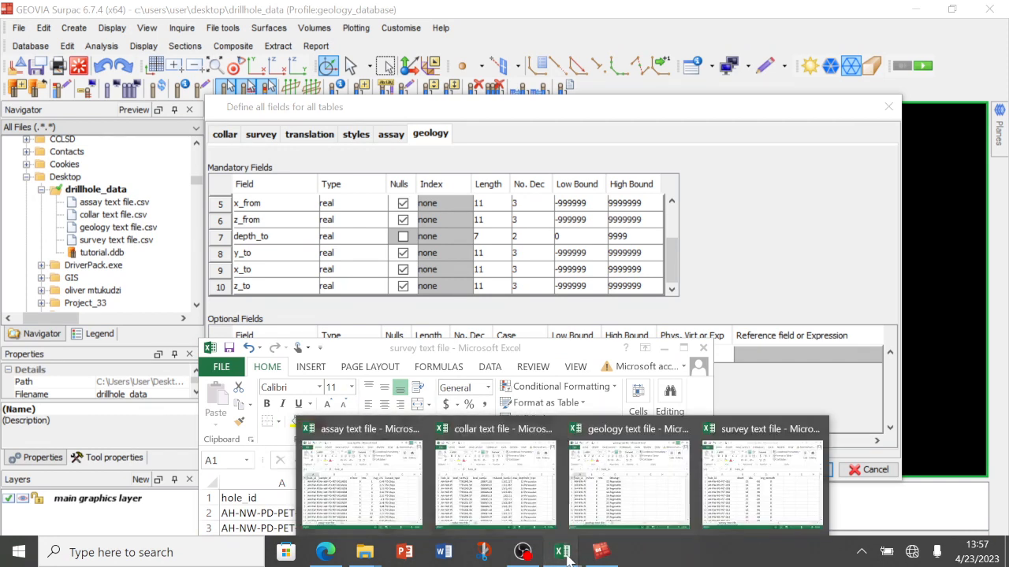
left_click(629, 477)
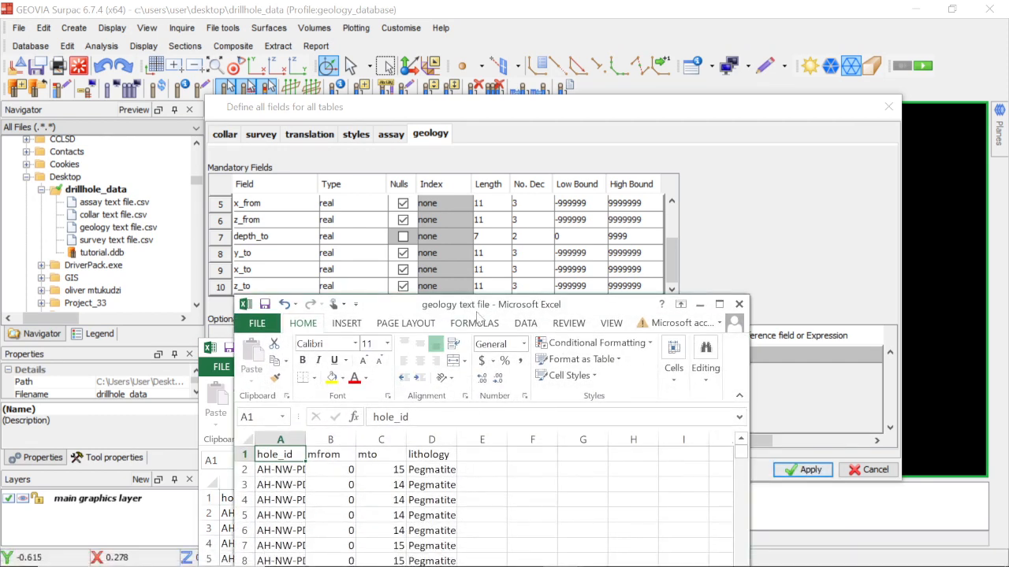
left_click_drag(476, 314, 435, 315)
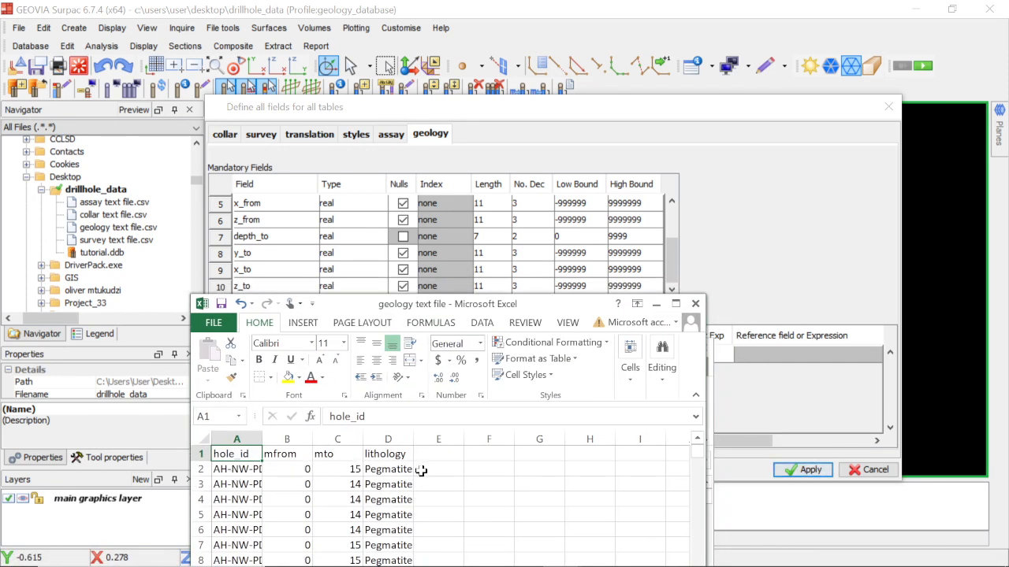
left_click(688, 264)
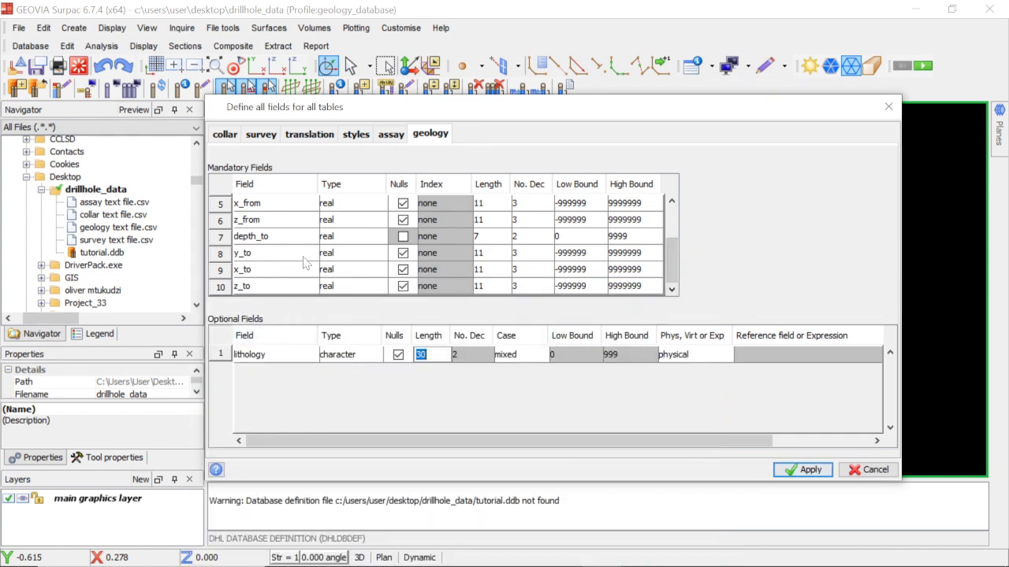
scroll(286, 251, "up", 2)
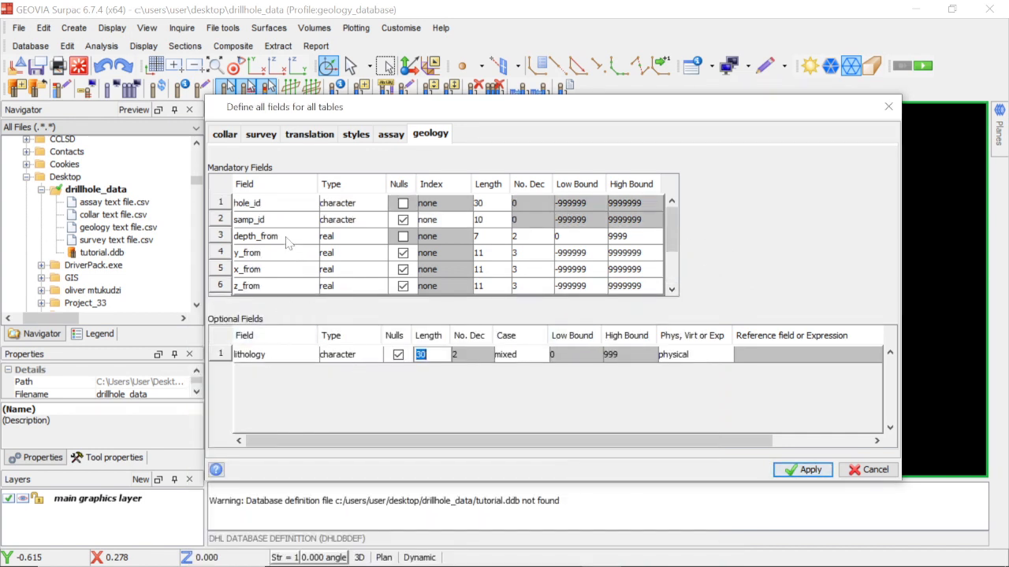
scroll(286, 209, "down", 2)
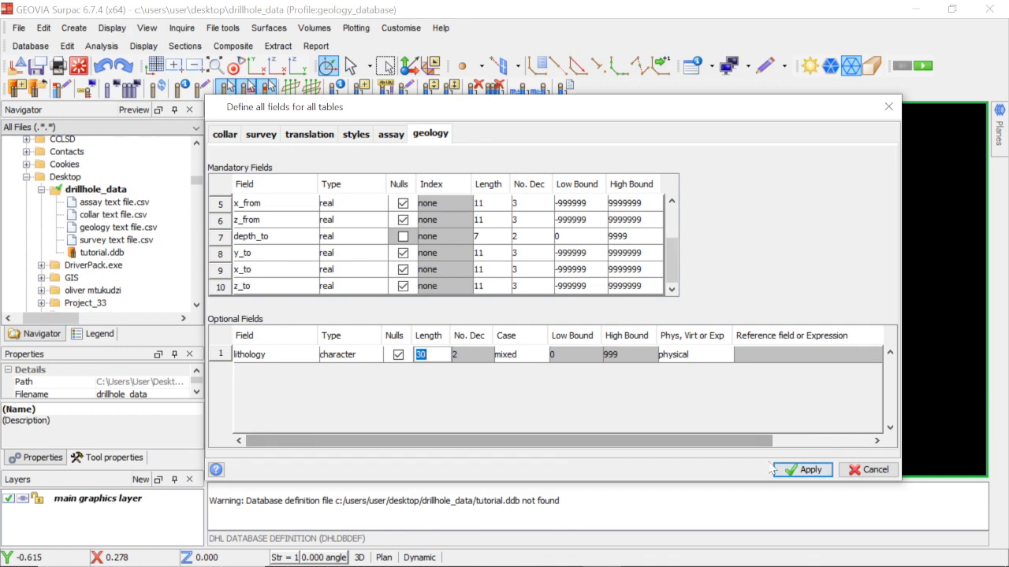
left_click(821, 476)
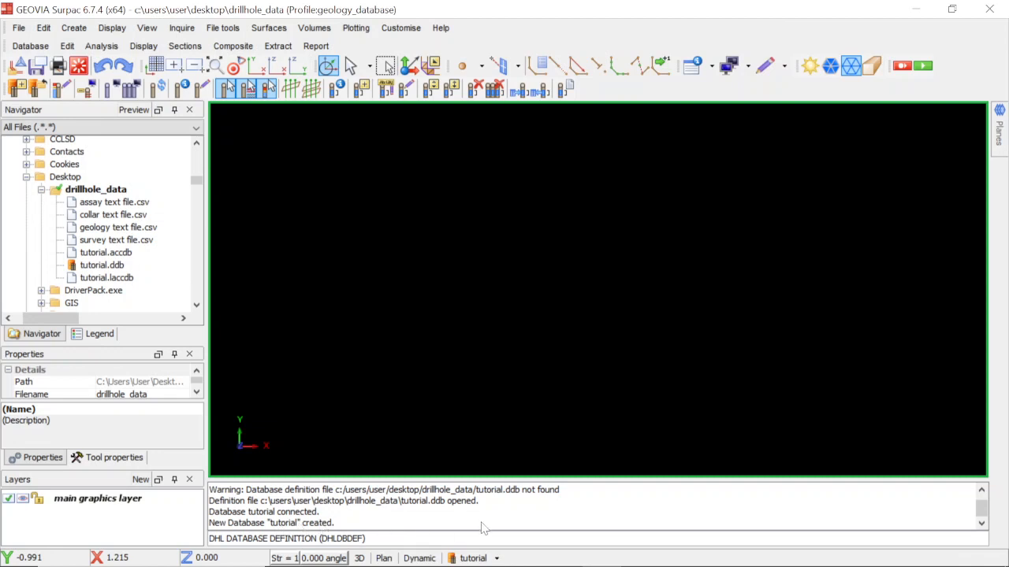
Disconnect the tutorial database and reconnect to it from tutorial.ddb in the drillhole_data folder.
left_click(496, 559)
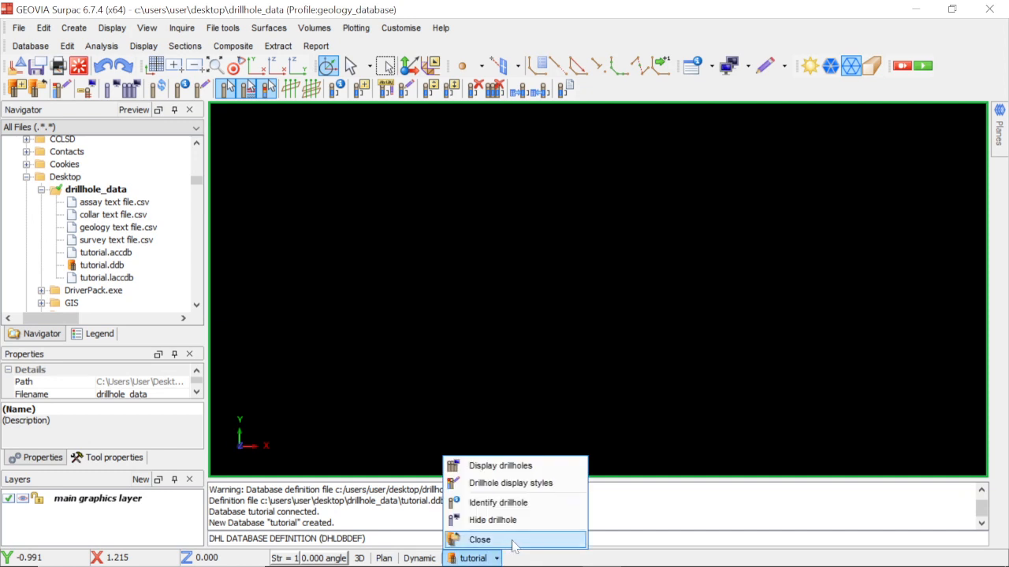
left_click(513, 540)
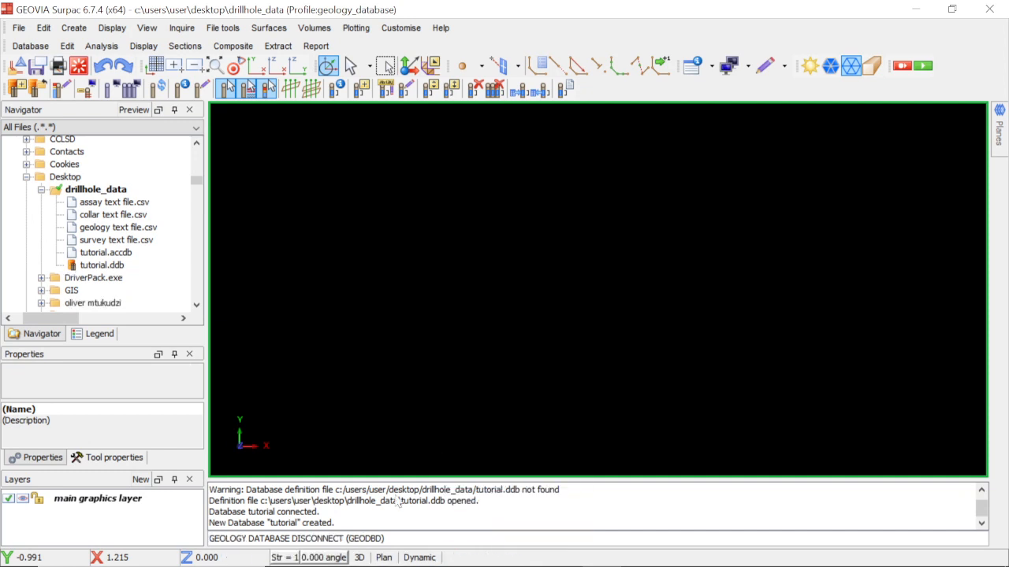
right_click(109, 266)
left_click(139, 222)
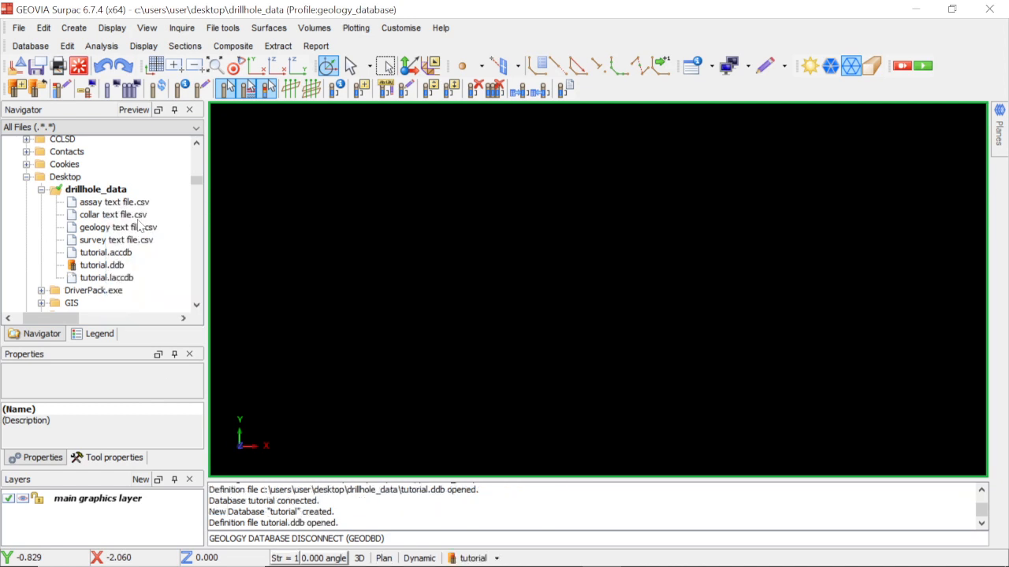
Close the tutorial database again and reopen it by bringing tutorial.ddb into the graphics area.
left_click(475, 558)
left_click(479, 540)
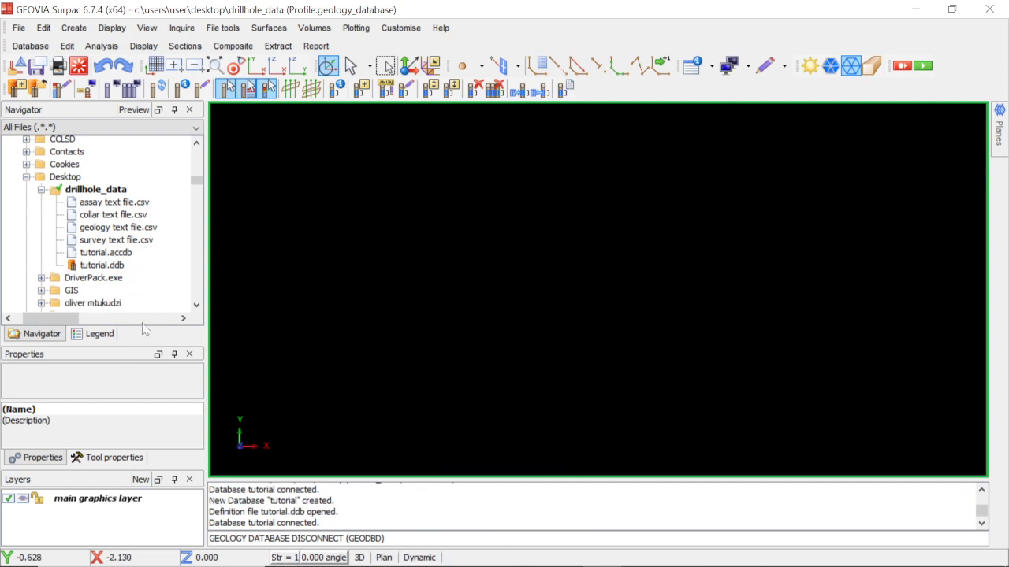
left_click_drag(95, 266, 404, 276)
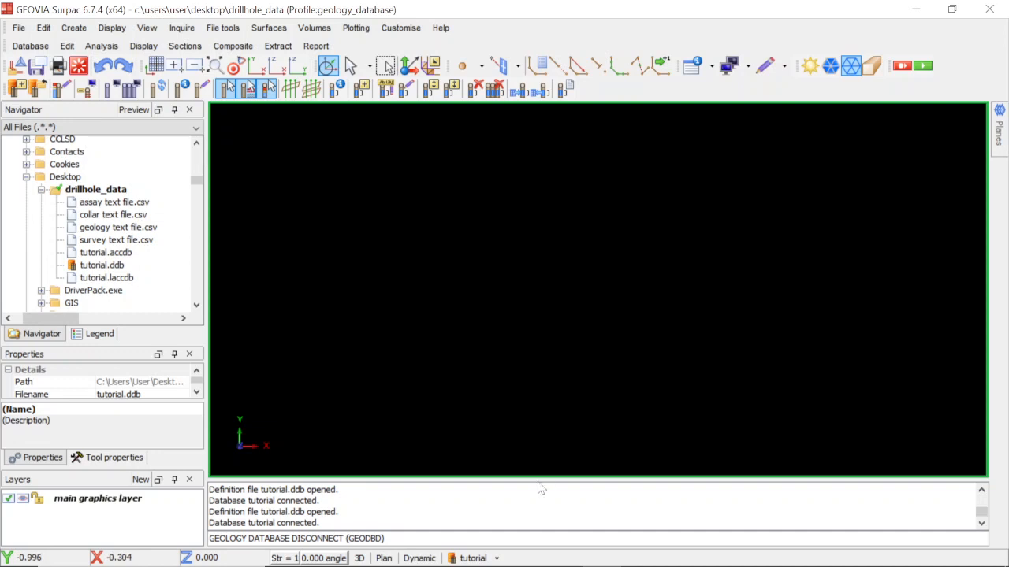
Look over the connected database's available commands, and select the tutorial.accdb file in the drillhole_data folder.
left_click(475, 558)
left_click(497, 559)
left_click(102, 253)
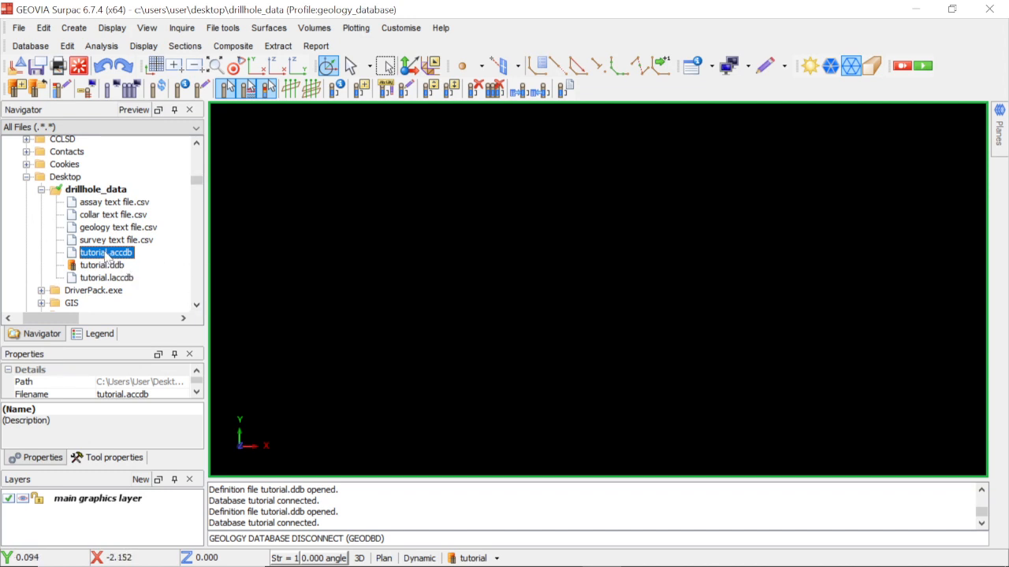
Open tutorial.accdb in Microsoft Access, enable its content, examine the assay, collar and geology tables' fields, and close Access.
double_click(106, 253)
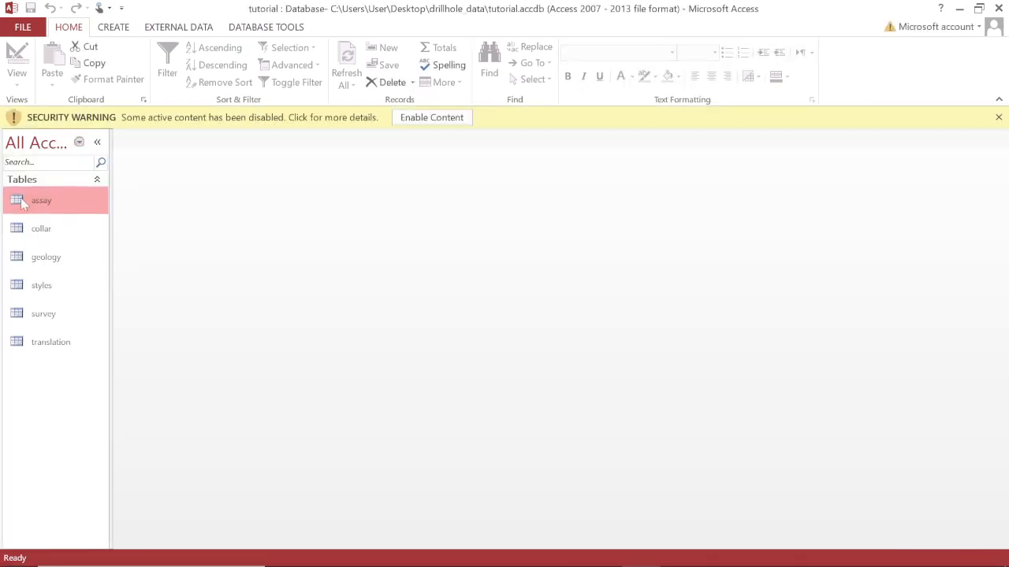
double_click(29, 198)
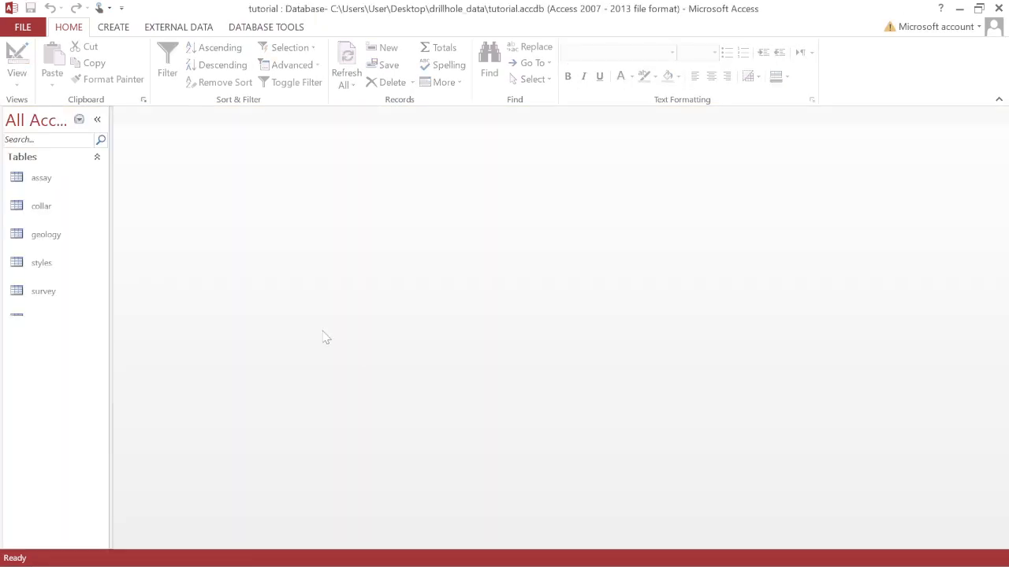
double_click(43, 185)
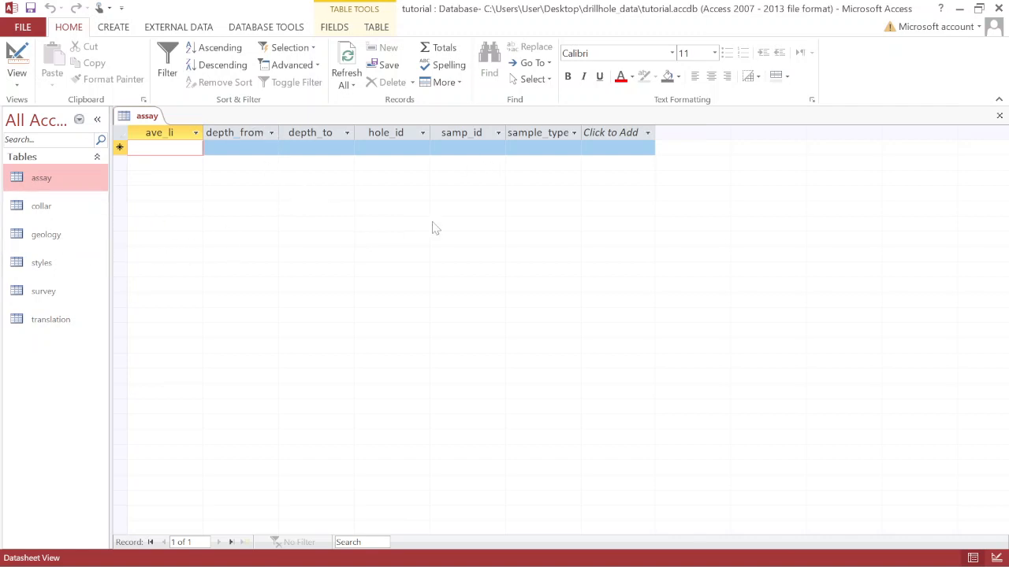
double_click(53, 206)
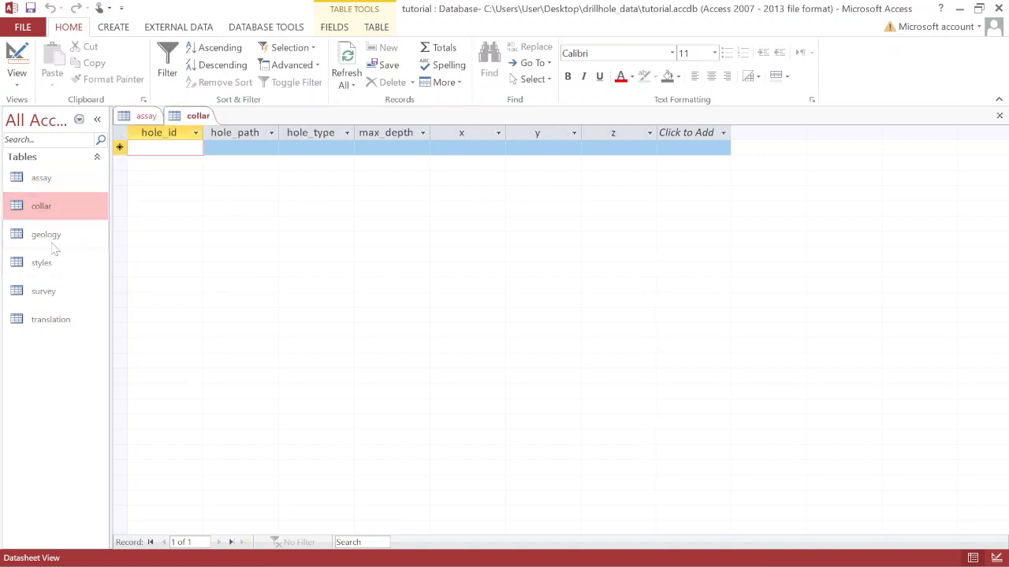
double_click(79, 235)
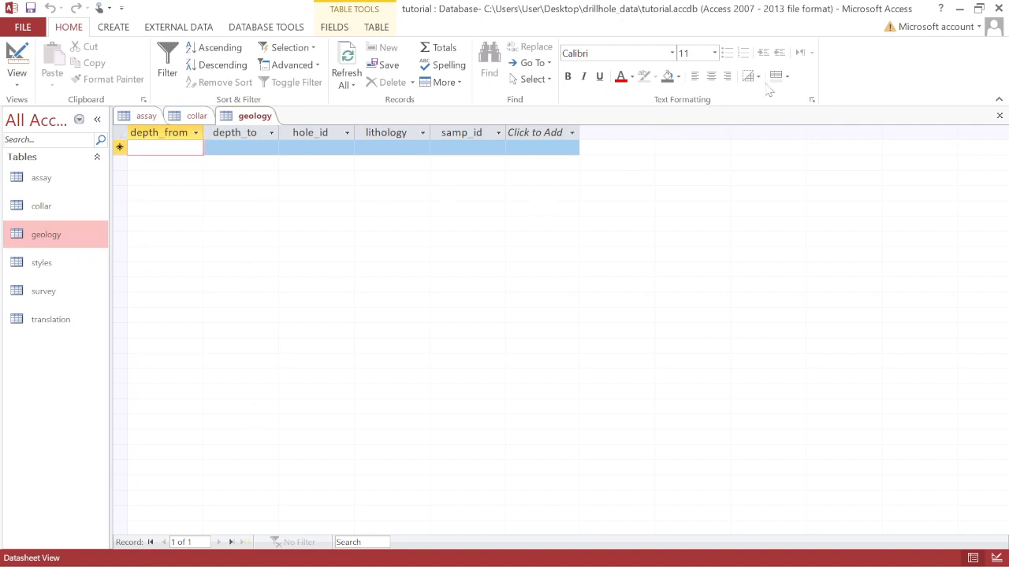
left_click(999, 8)
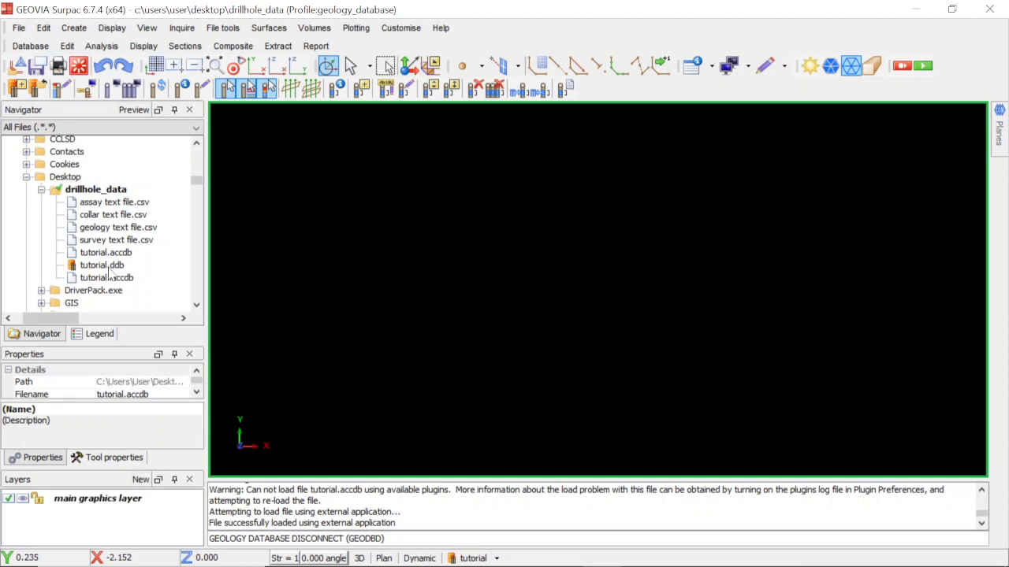
Open tutorial.ddb for editing in Notepad and review the field definitions from the collar and survey tables through to the geology table.
left_click(110, 270)
right_click(110, 270)
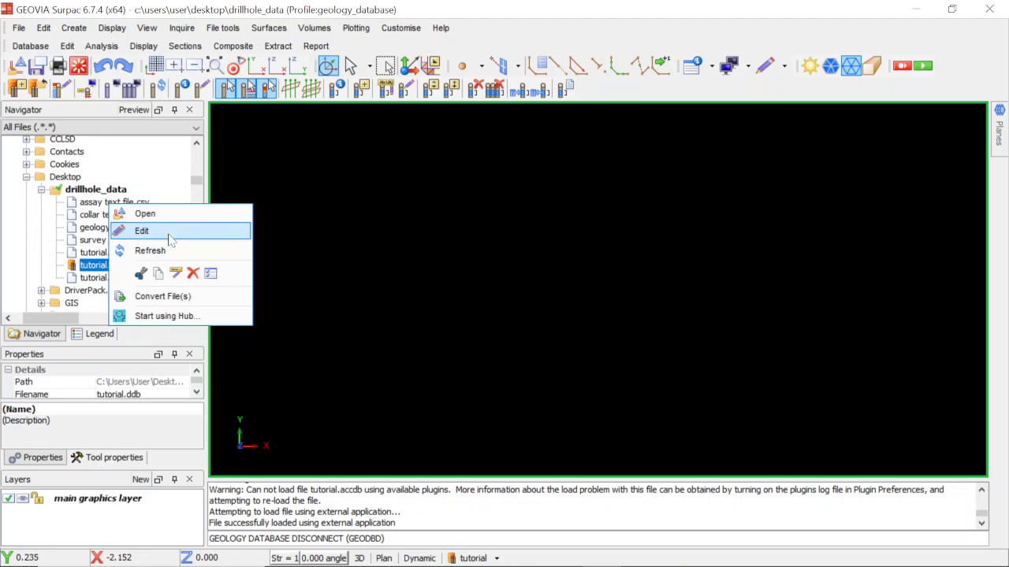
left_click(143, 231)
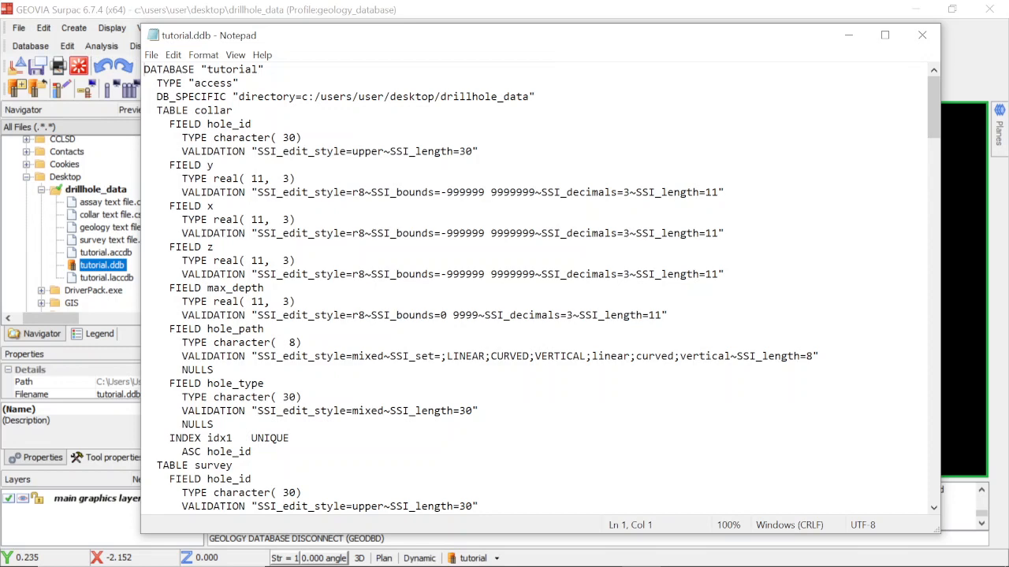
scroll(535, 292, "down", 2)
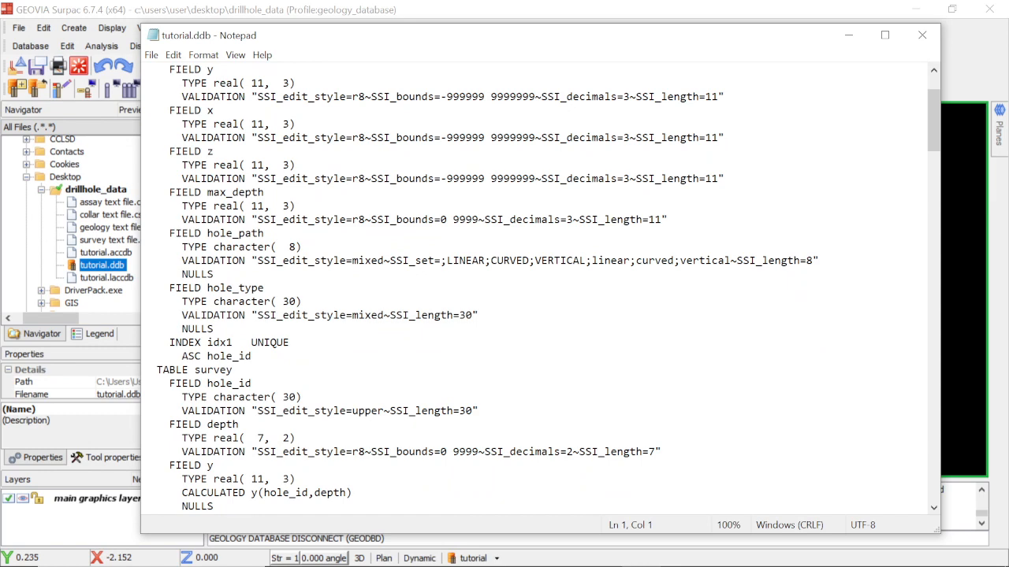
scroll(536, 292, "down", 2)
scroll(536, 292, "down", 4)
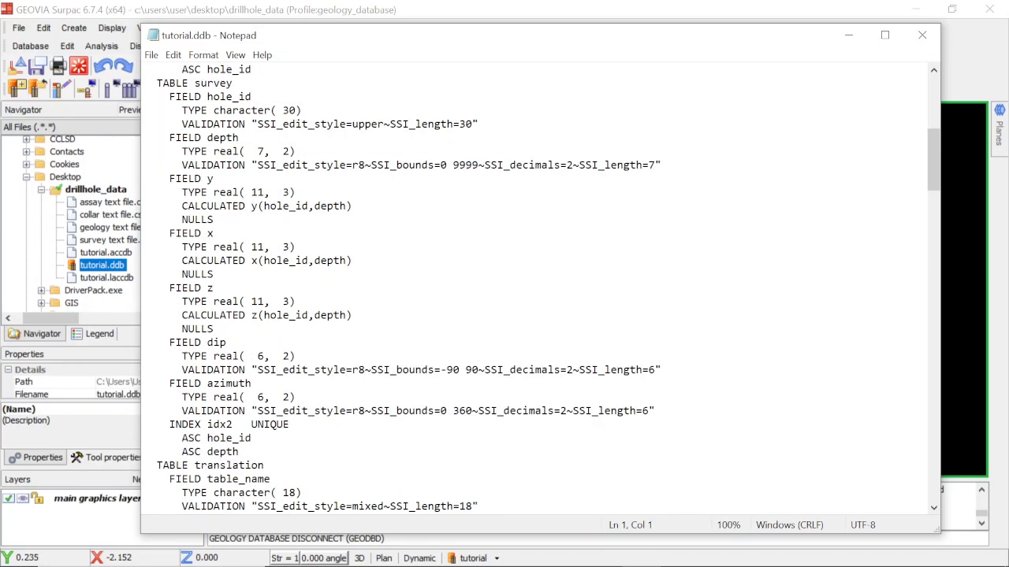
scroll(536, 292, "up", 2)
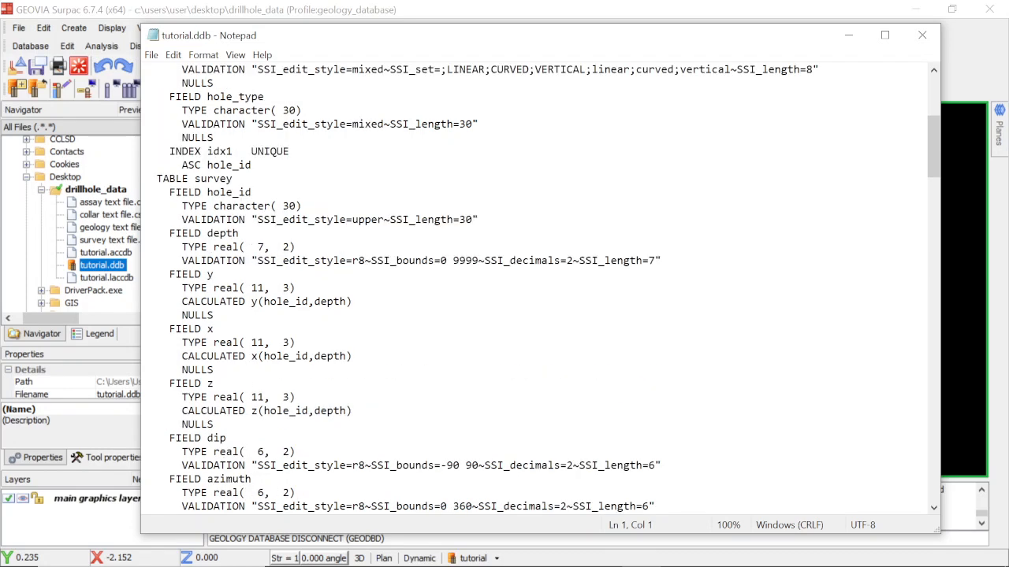
scroll(536, 292, "down", 20)
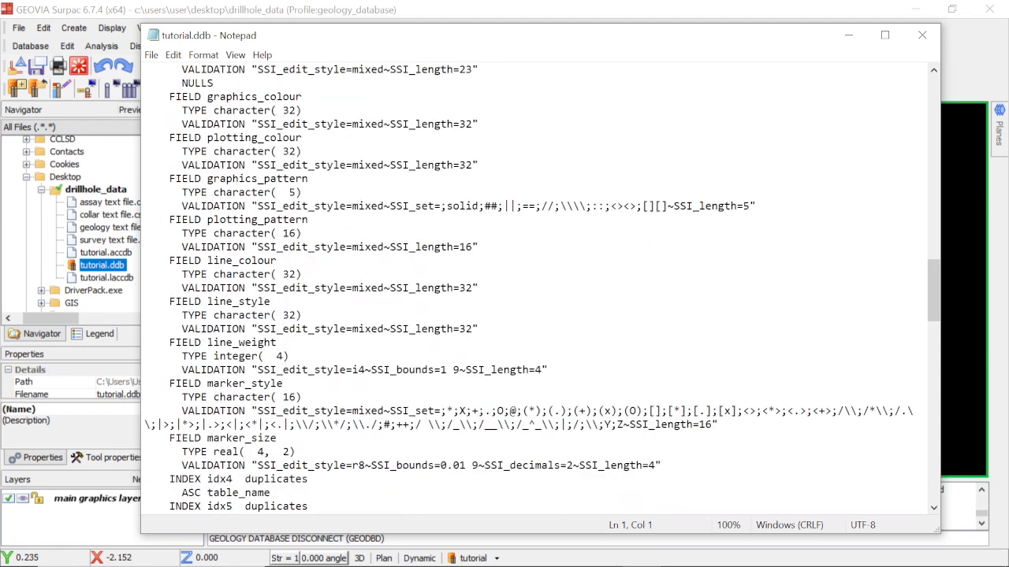
scroll(536, 292, "down", 20)
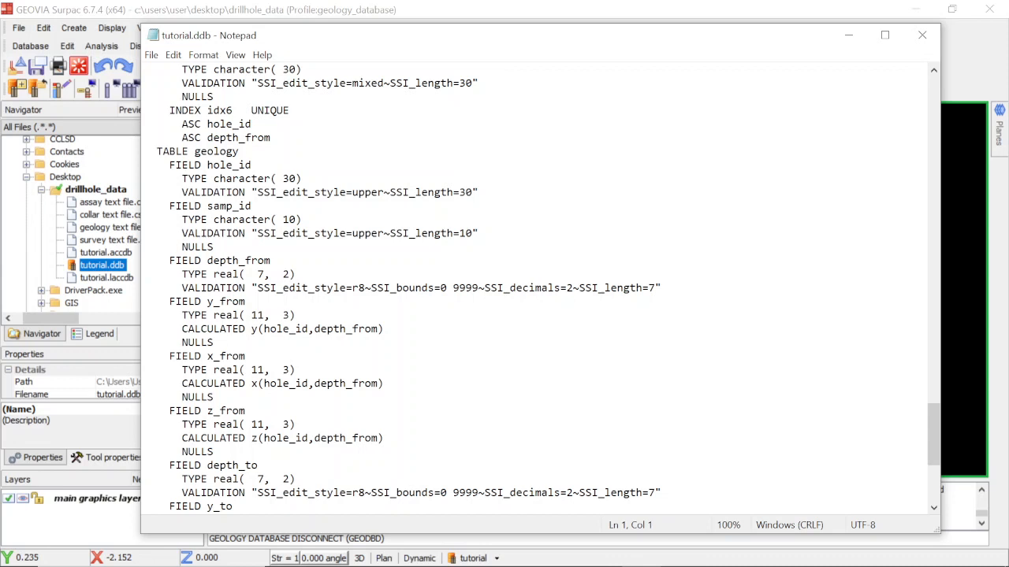
scroll(536, 292, "down", 2)
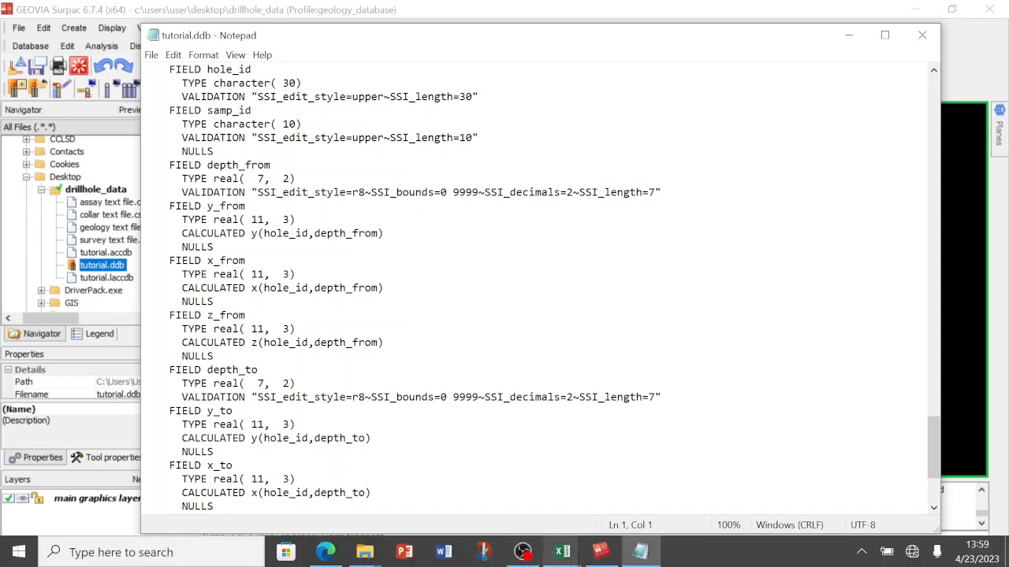
Check the geology text file's columns in Excel, and review the geology, assay and translation table definitions in tutorial.ddb in Notepad.
mouse_move(562, 552)
left_click(599, 473)
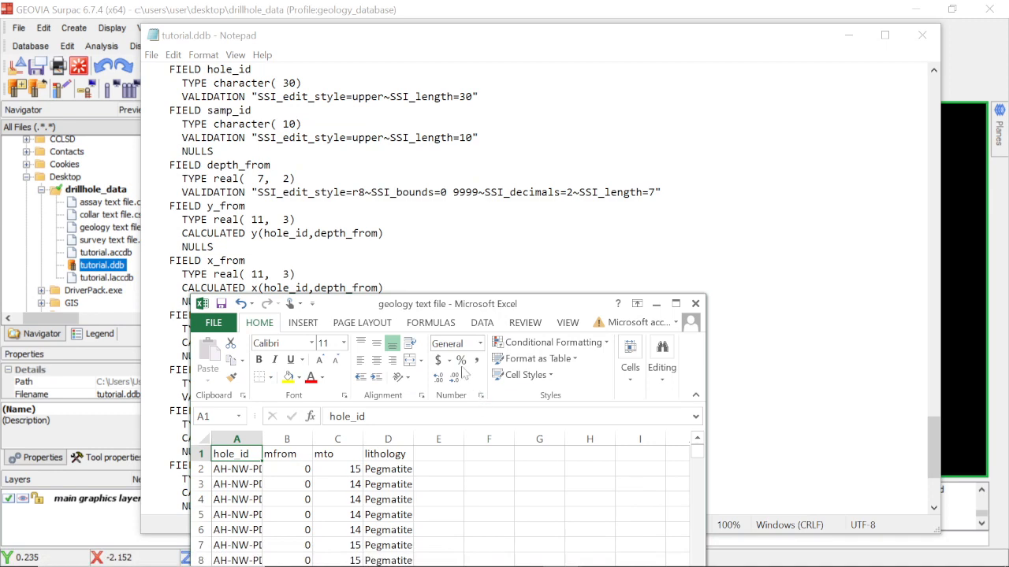
left_click(465, 248)
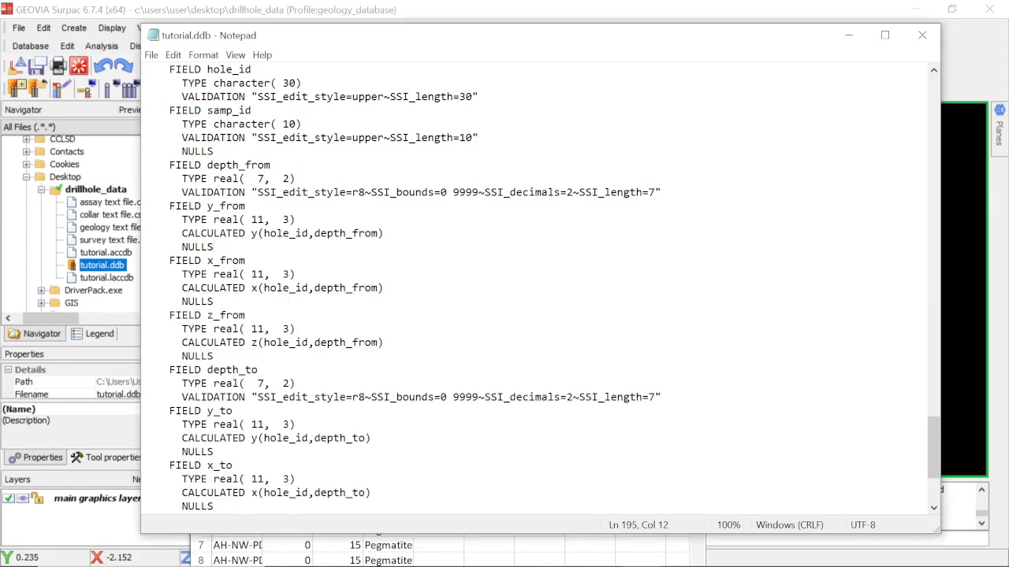
scroll(540, 289, "down", 4)
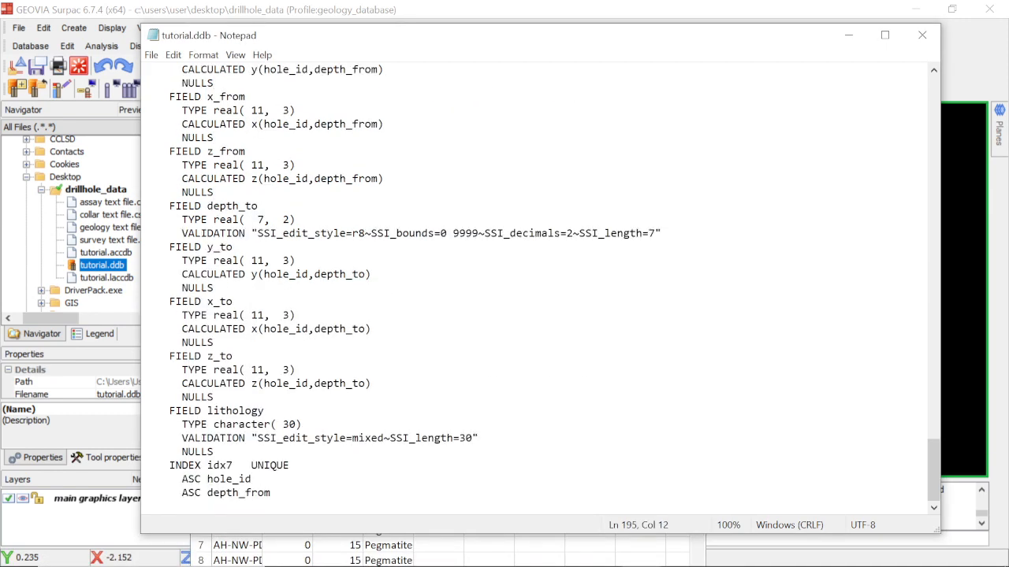
scroll(540, 289, "up", 18)
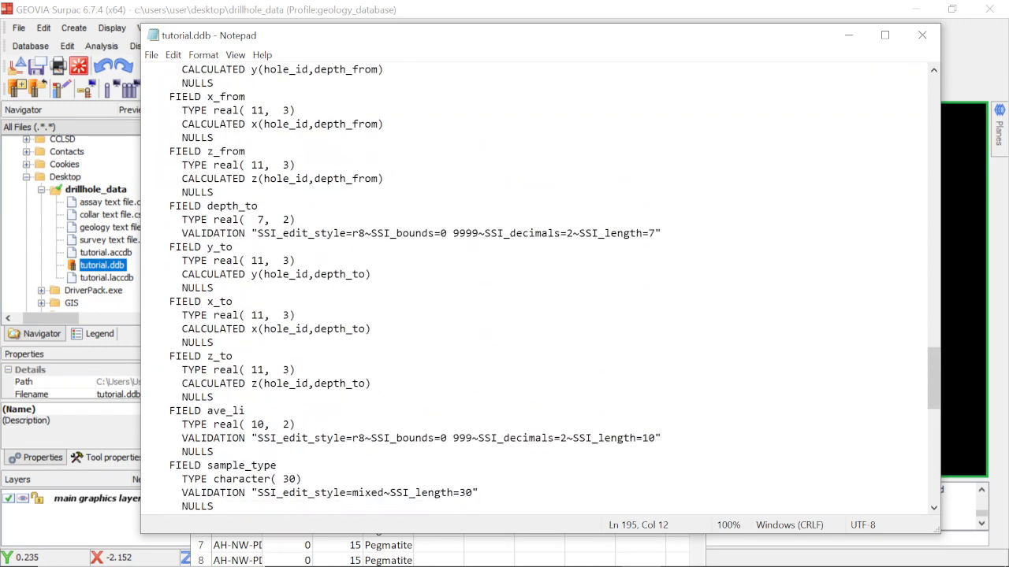
scroll(540, 289, "up", 2)
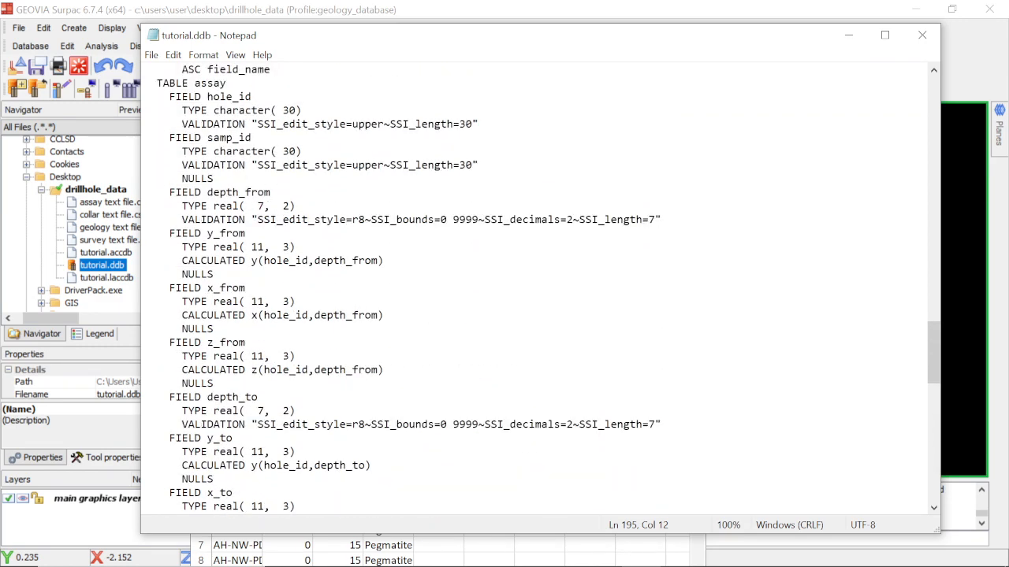
scroll(541, 288, "down", 2)
scroll(540, 288, "up", 20)
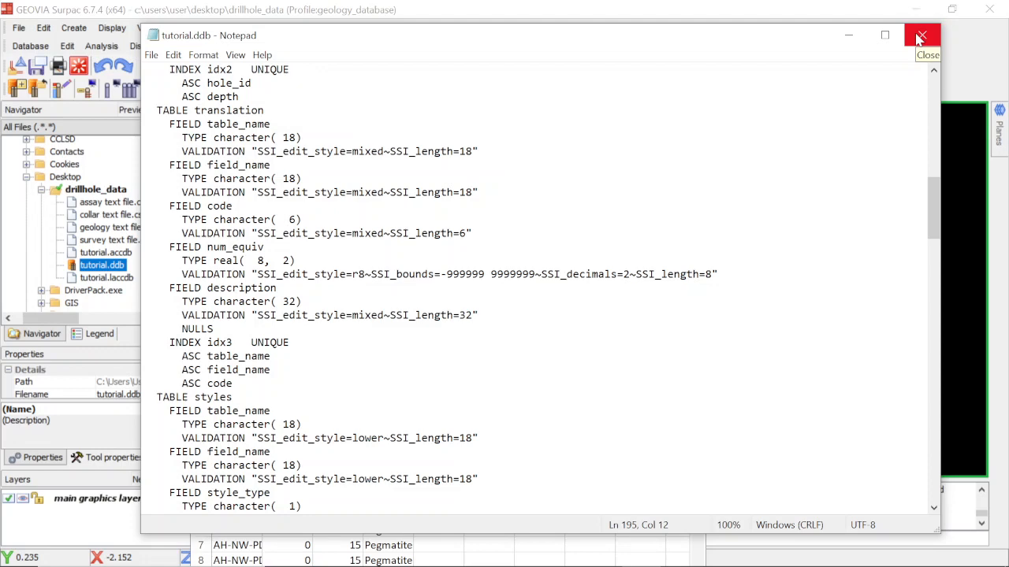
Close tutorial.ddb in Notepad and the geology text file in Excel, and select tutorial.accdb in Surpac's drillhole_data folder.
left_click(919, 38)
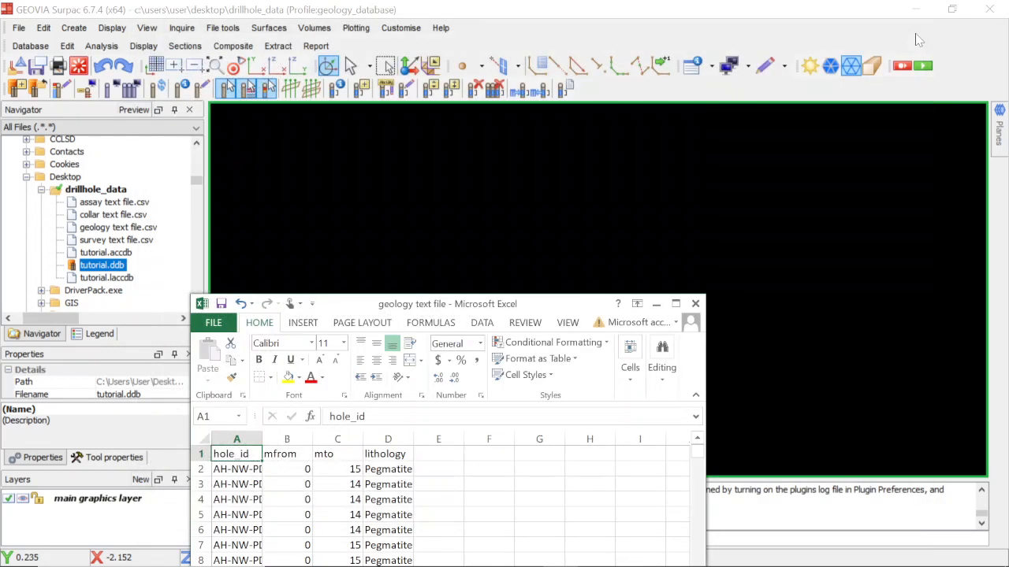
left_click(695, 305)
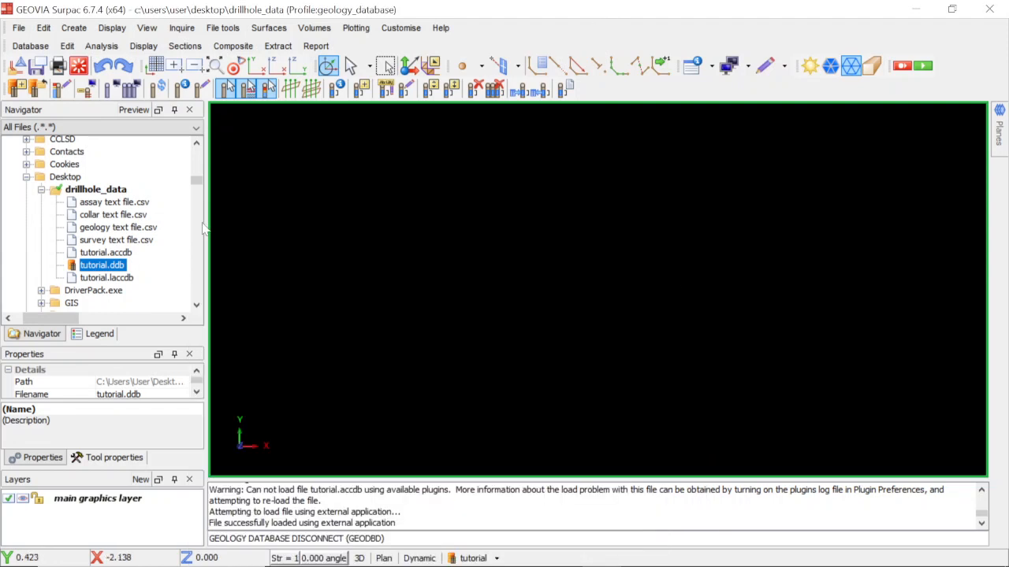
left_click(122, 253)
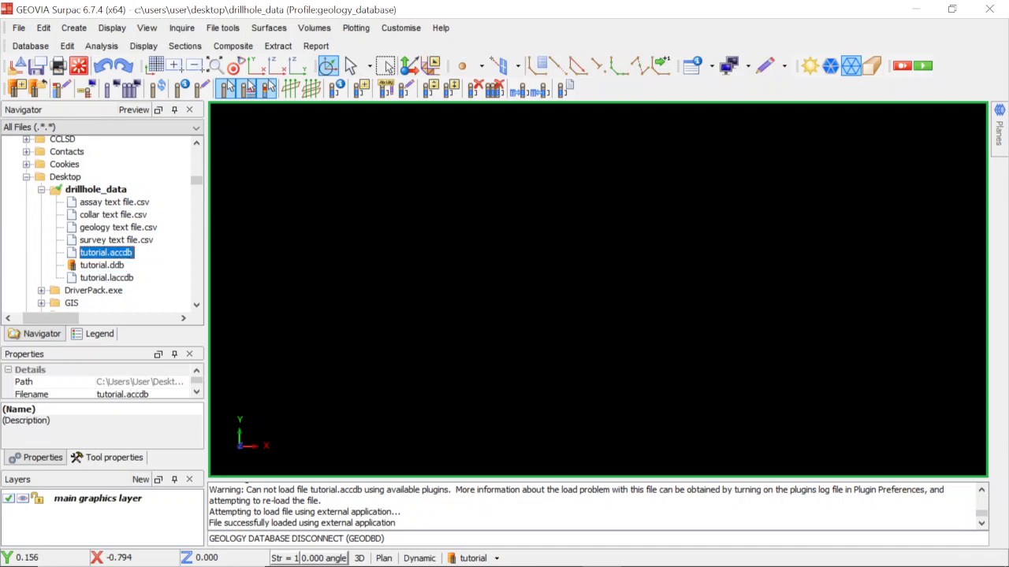